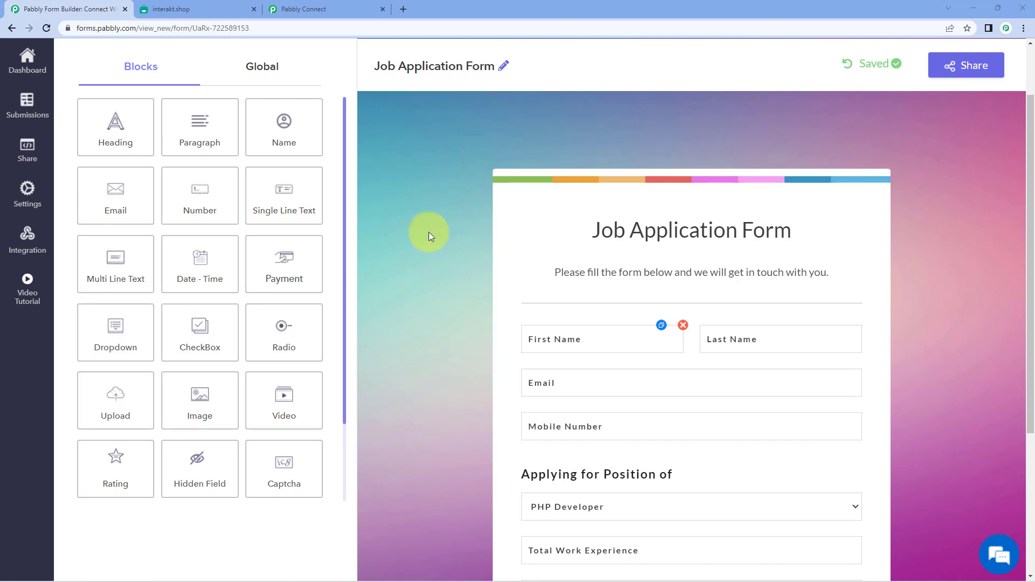
- Review the Job Application Form fields down to Submit, then show the Interakt WhatsApp Templates page
scroll(426, 216, "up", 1)
scroll(436, 190, "down", 3)
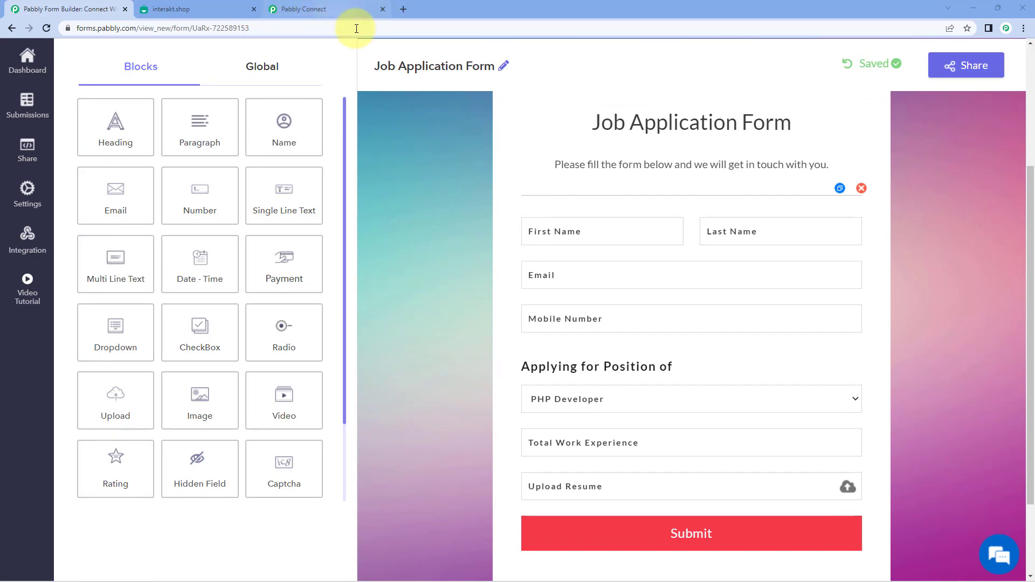
left_click(237, 5)
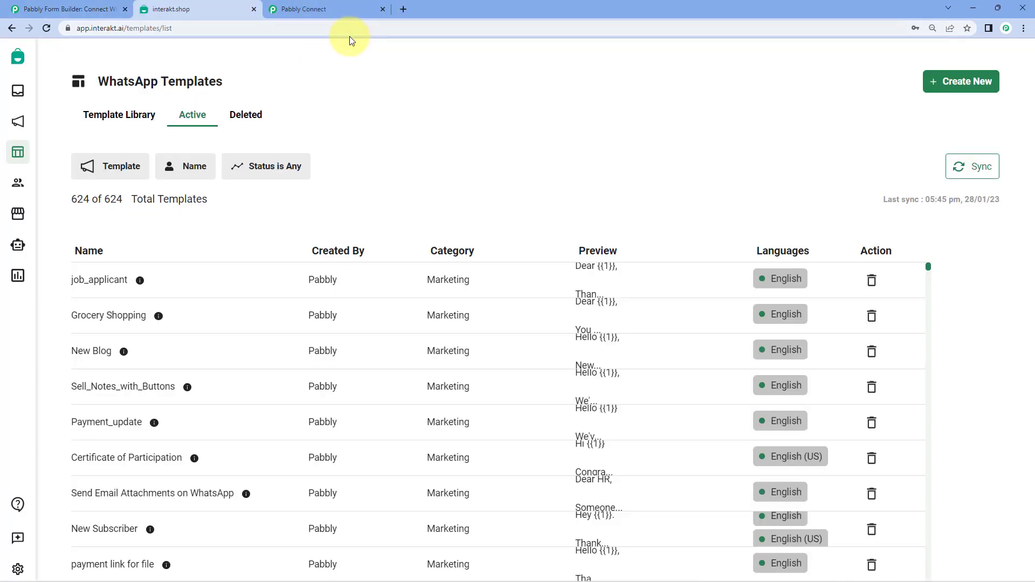
- Switch to the Pabbly Connect dashboard with its list of existing workflows
left_click(349, 2)
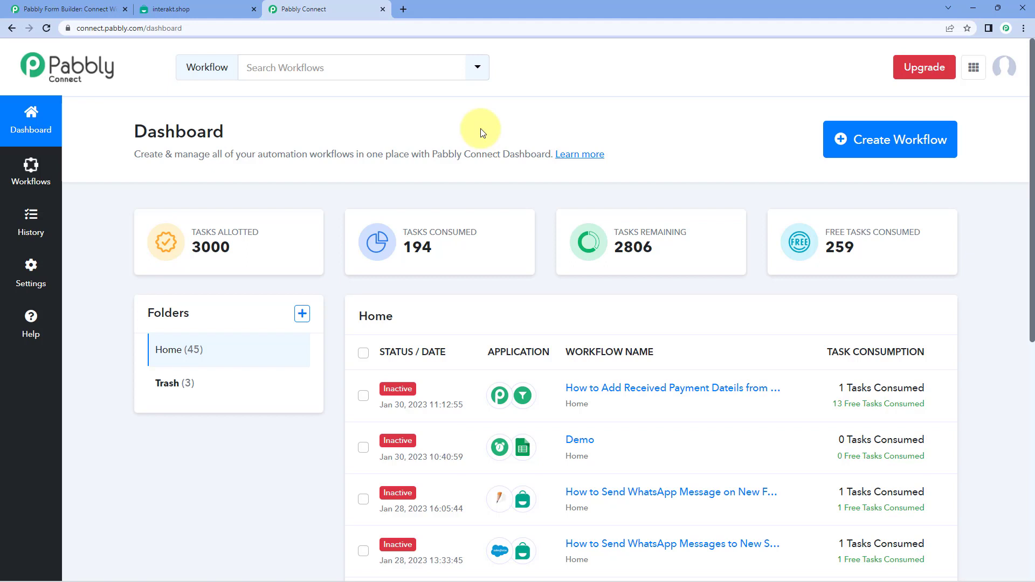
left_click(87, 9)
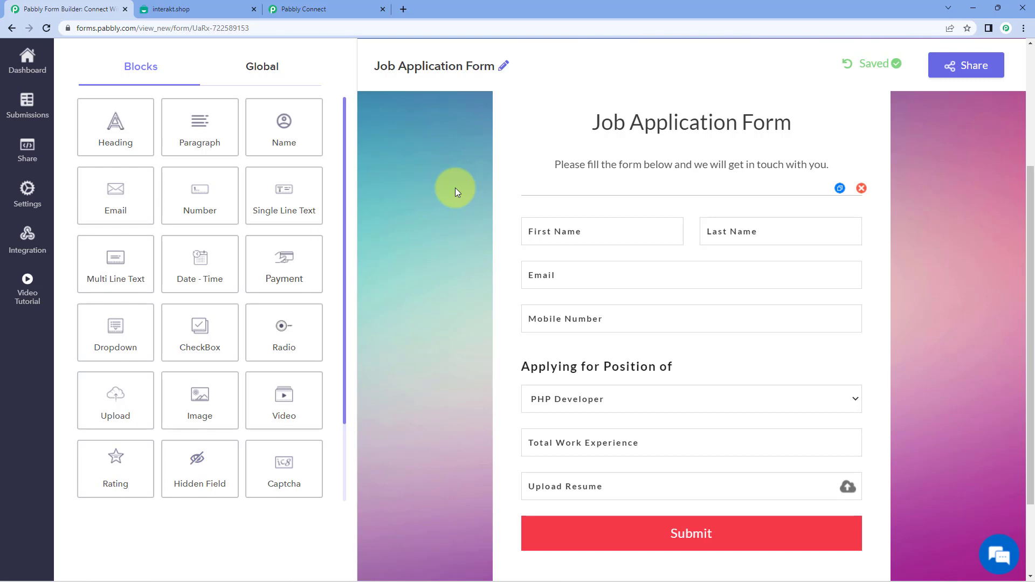
left_click(345, 8)
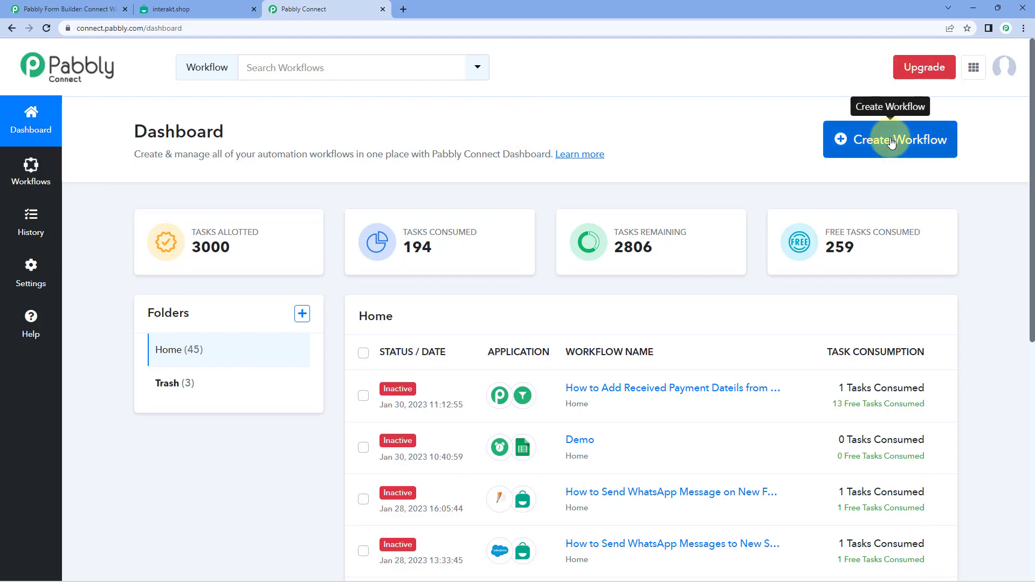
- Start a new workflow, name it 'Pabbly Form Builder to Interakt', and create it
left_click(872, 143)
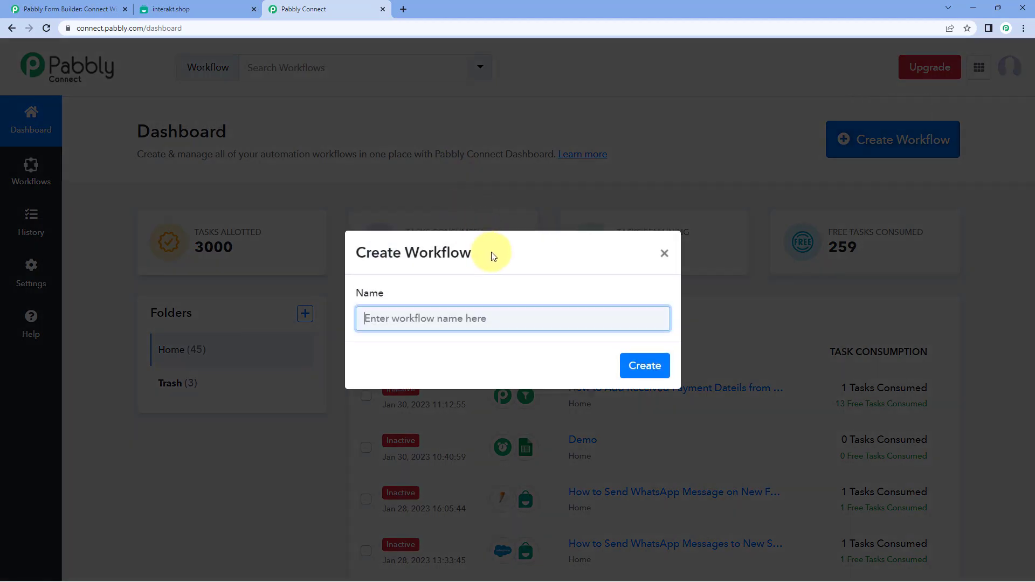
type("Pabb")
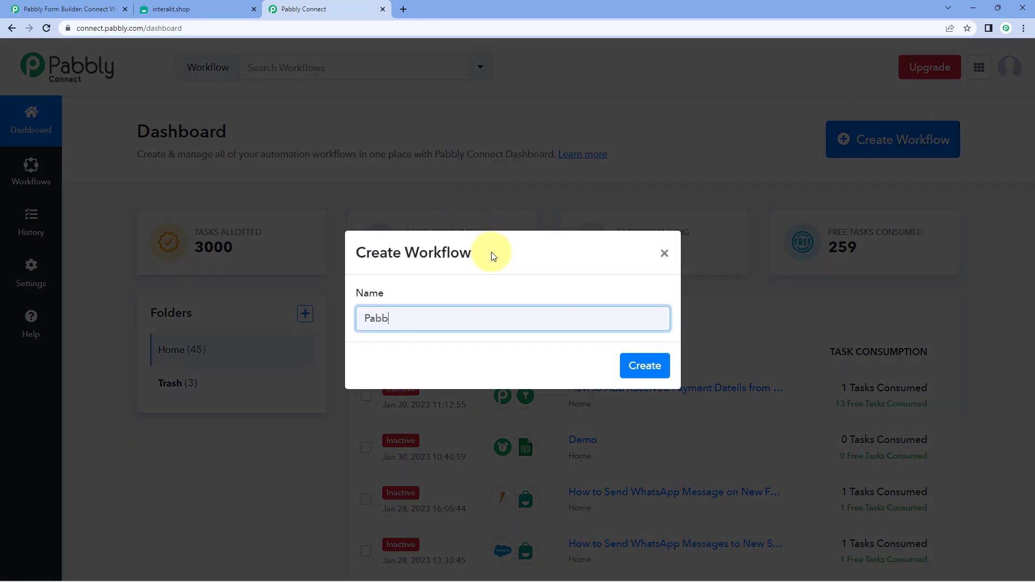
type("ly Form Buli")
key("BackSpace")
type("ilder to l")
type("nterakt")
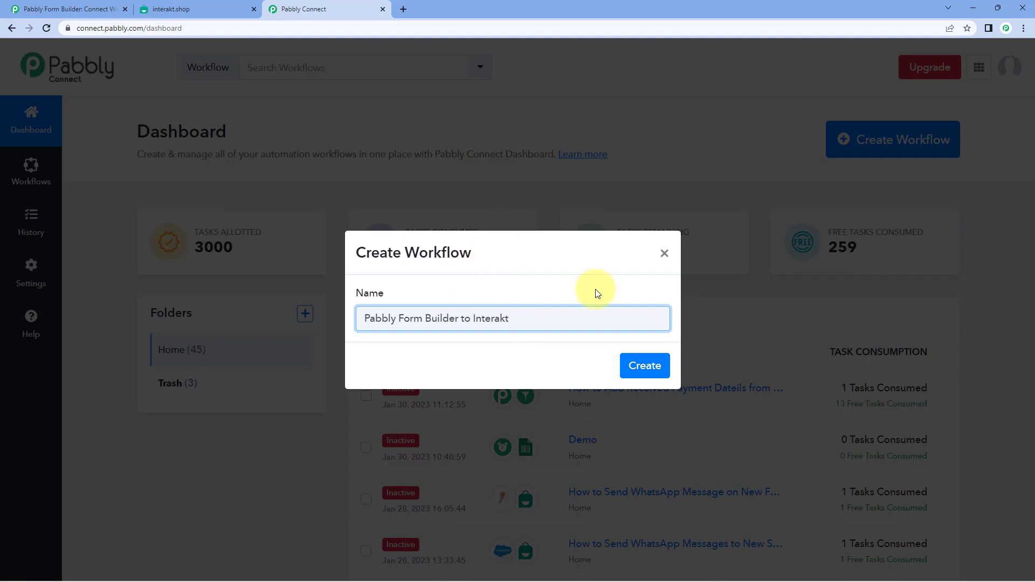
left_click(638, 366)
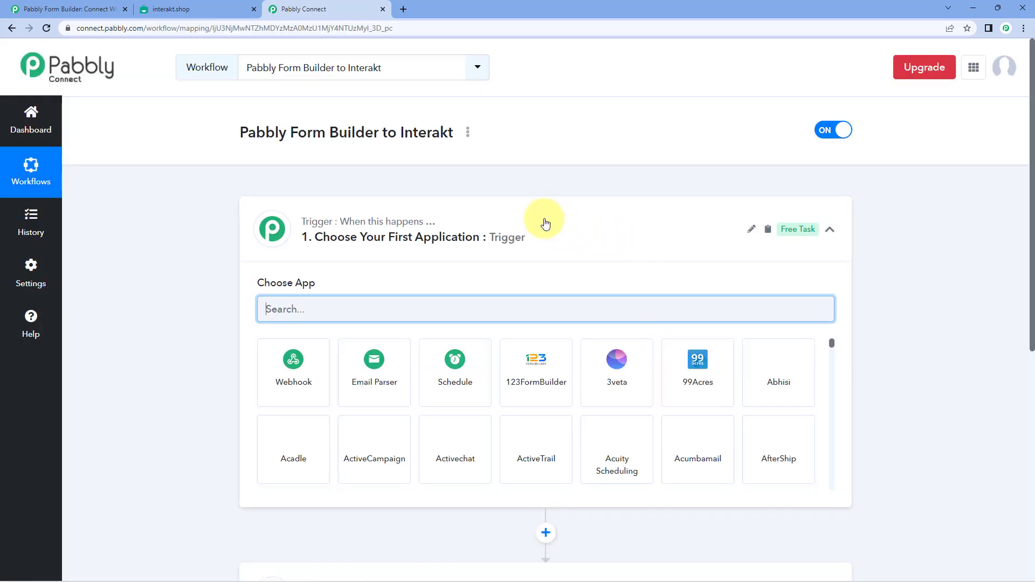
- Check the trigger card and form editor, then filter the trigger app list by 'Pabbly'
left_click(261, 245)
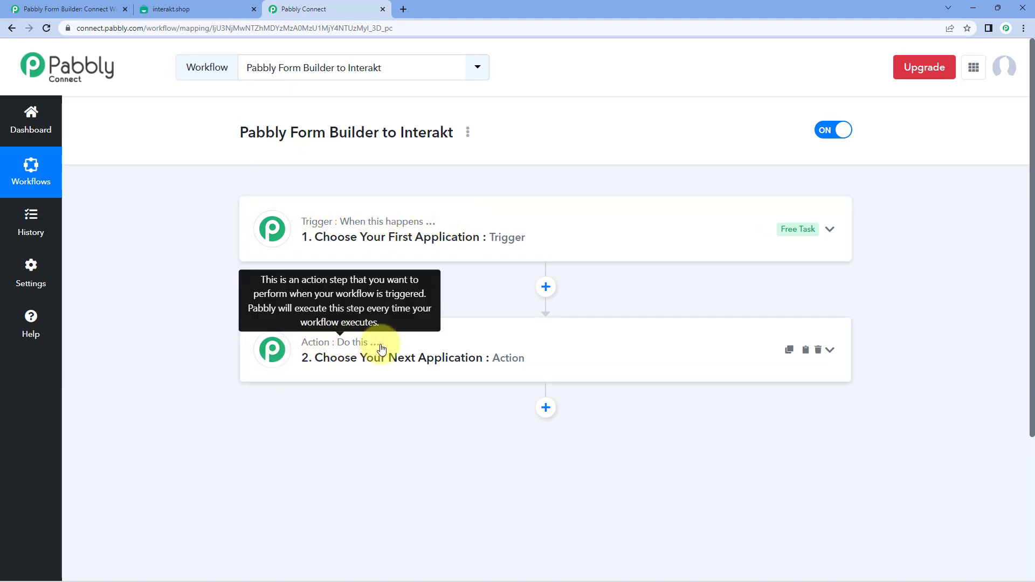
left_click(449, 228)
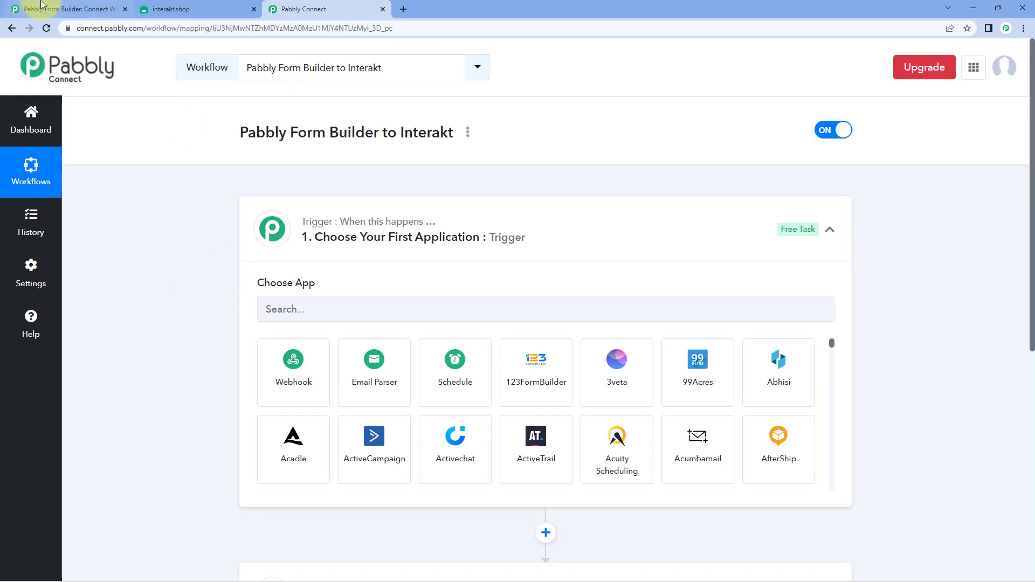
left_click(65, 10)
scroll(425, 185, "up", 1)
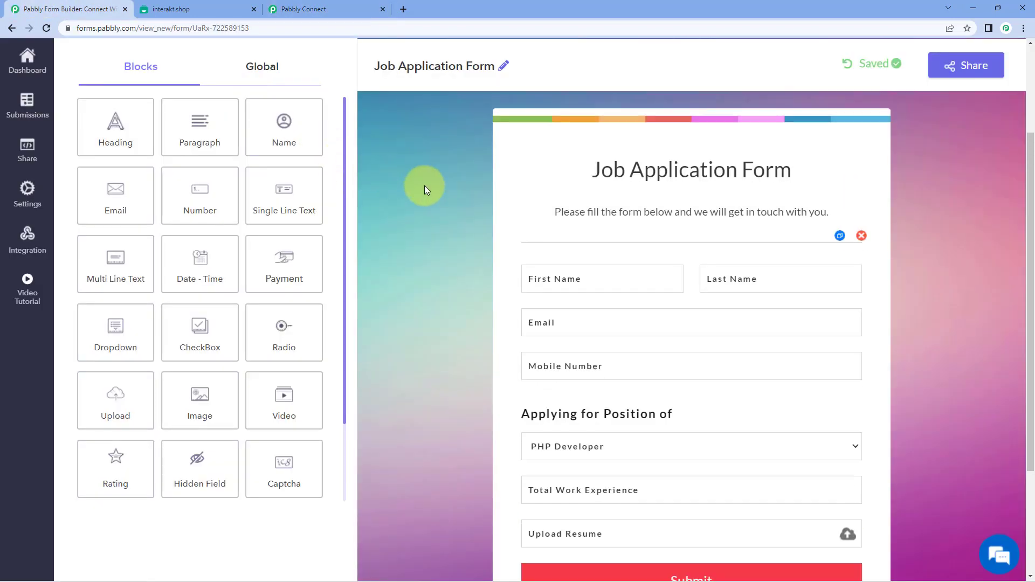
left_click(330, 5)
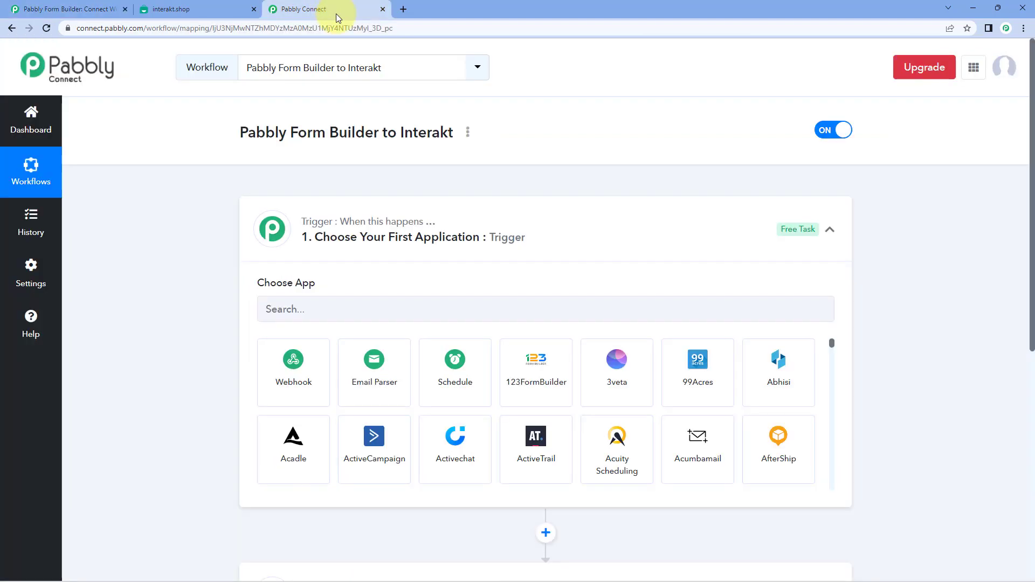
left_click(390, 311)
type("Pabbly")
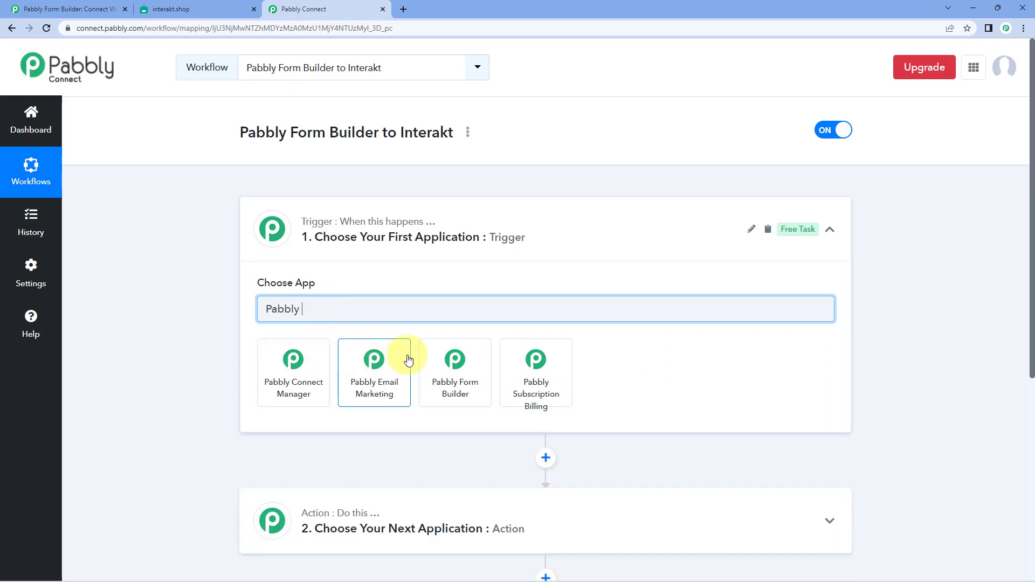
- Set the trigger to Pabbly Form Builder with the New Form Submission event
left_click(449, 372)
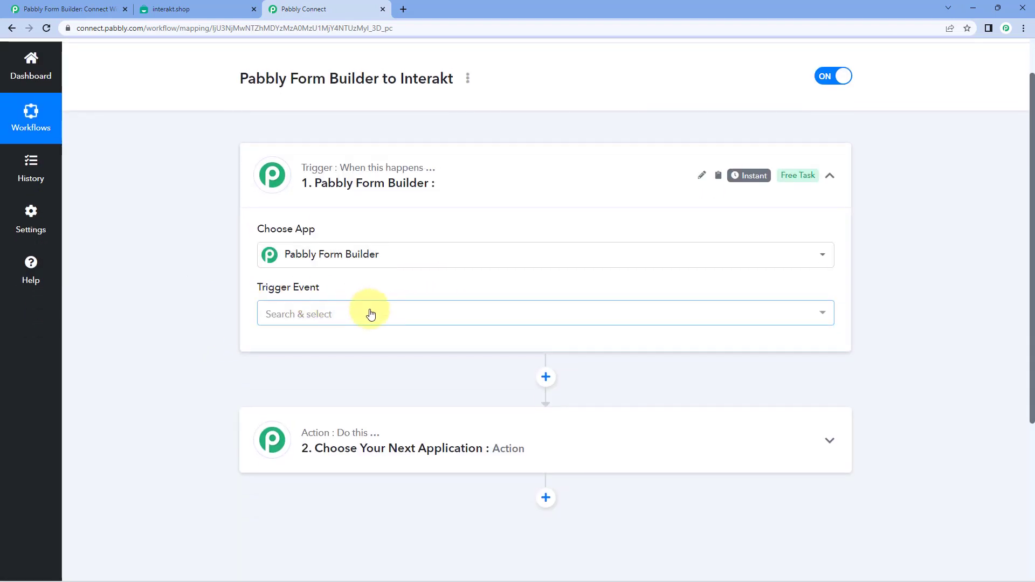
left_click(370, 311)
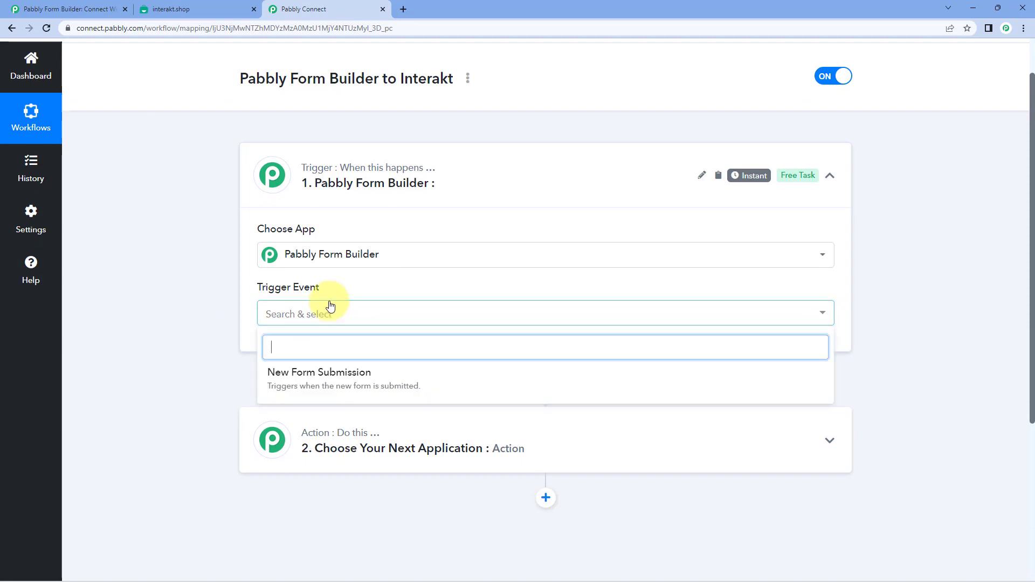
left_click(402, 325)
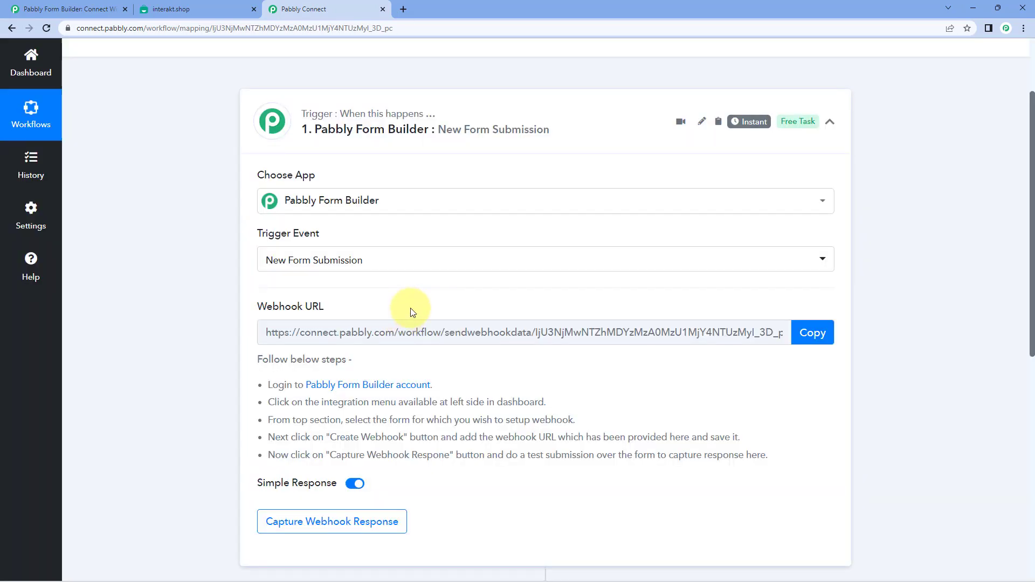
- Copy the trigger's webhook URL and switch to the Form Builder editor
scroll(411, 312, "down", 1)
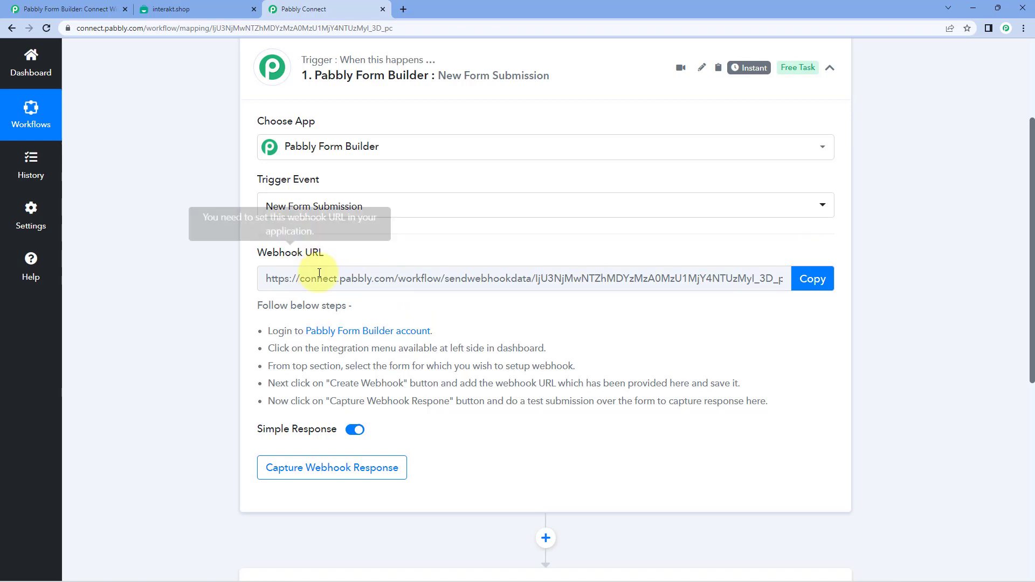
left_click_drag(265, 321, 782, 398)
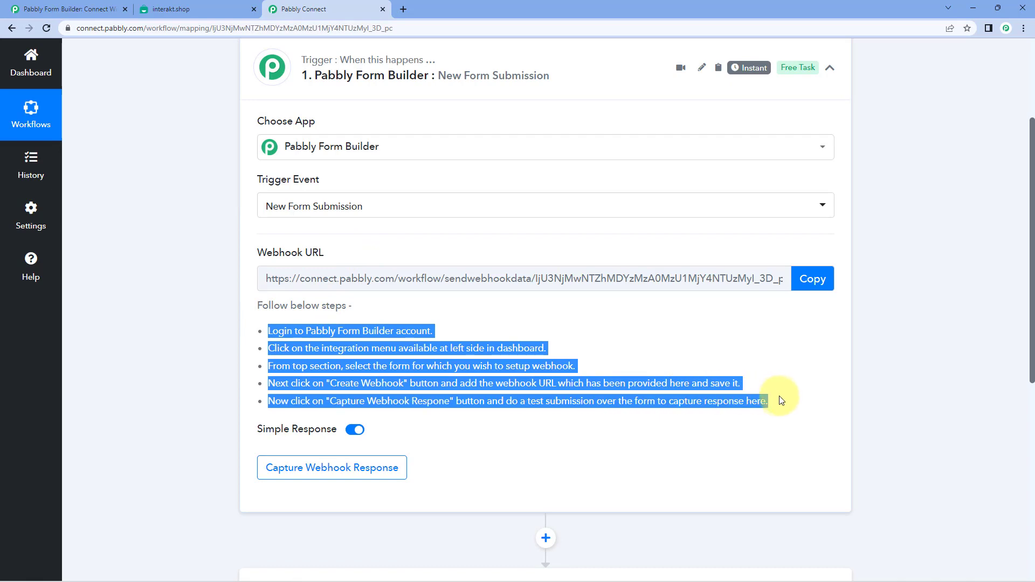
left_click(671, 356)
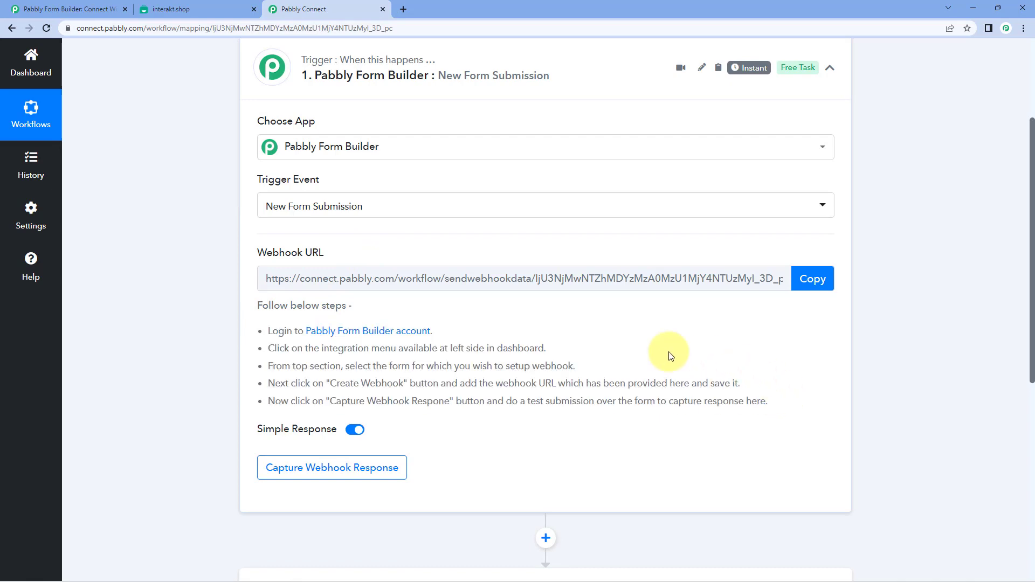
left_click(819, 280)
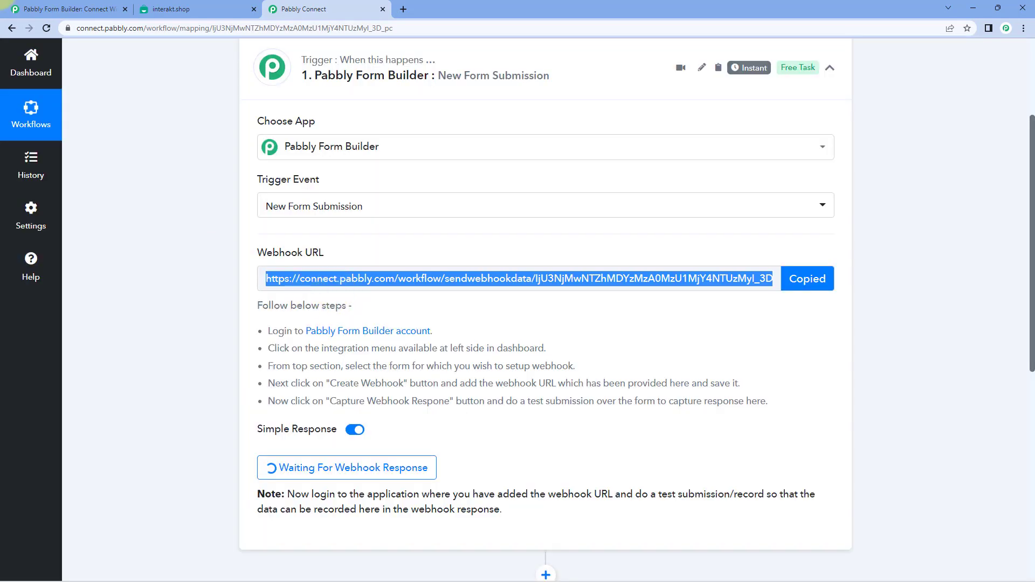
left_click(49, 8)
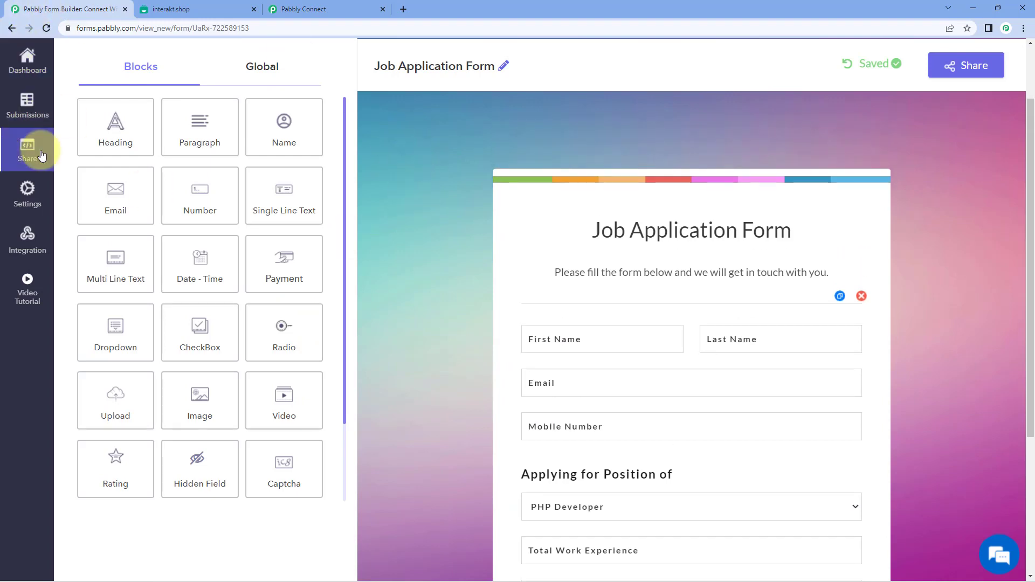
- Add a webhook under Integration > Webhooks, paste the Pabbly Connect URL, and save it
left_click(36, 239)
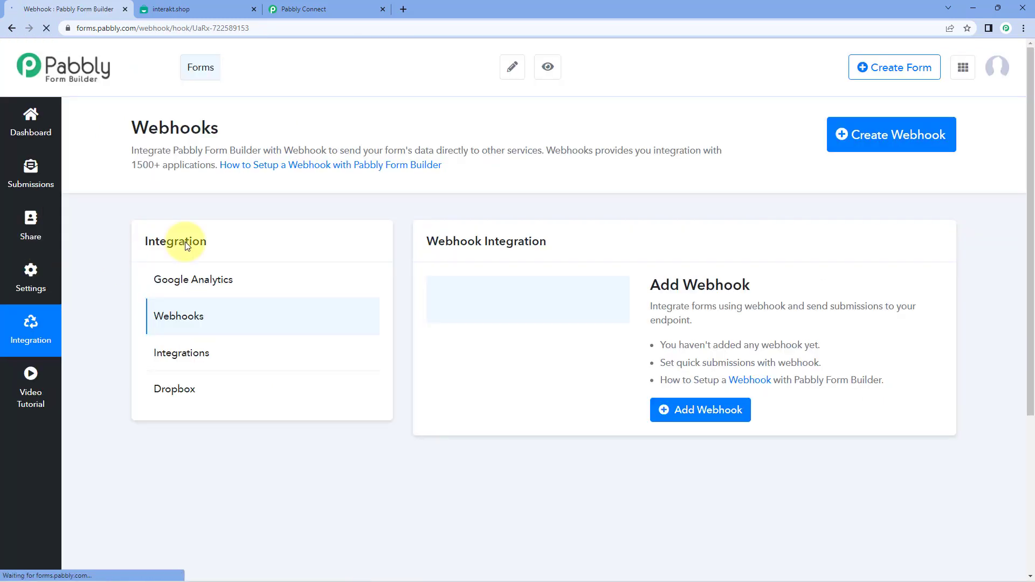
left_click(172, 323)
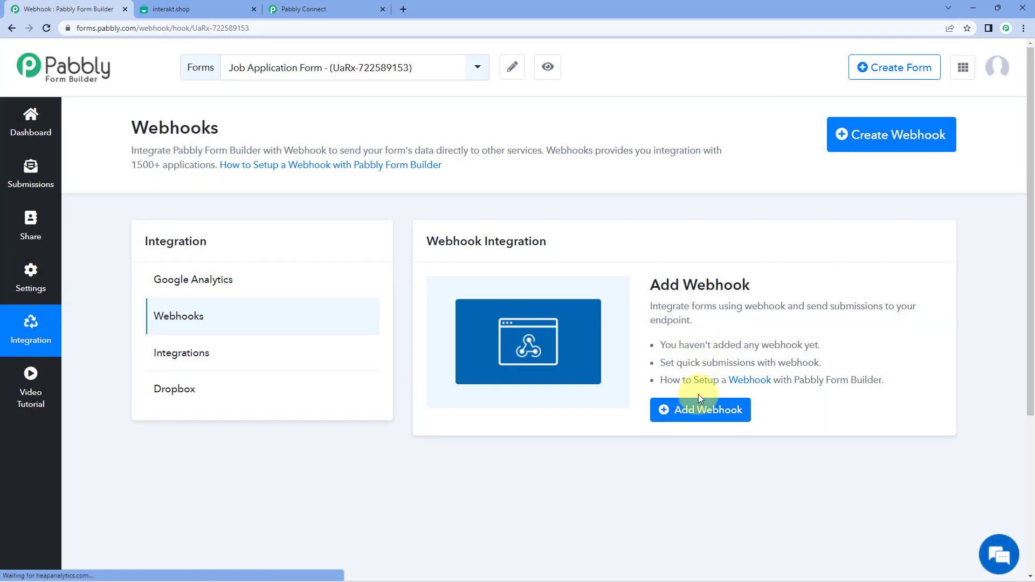
left_click(704, 409)
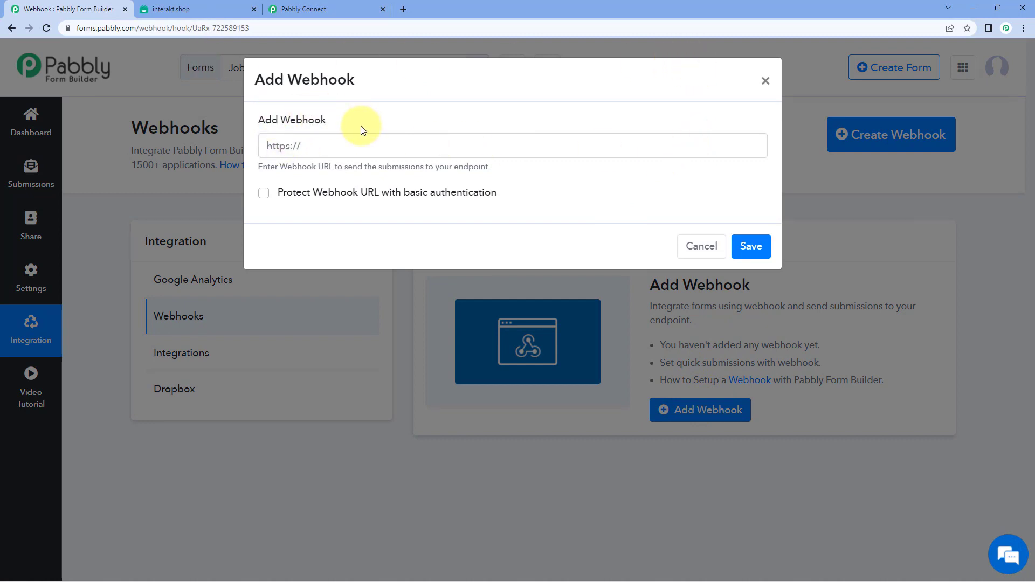
left_click(278, 142)
right_click(276, 142)
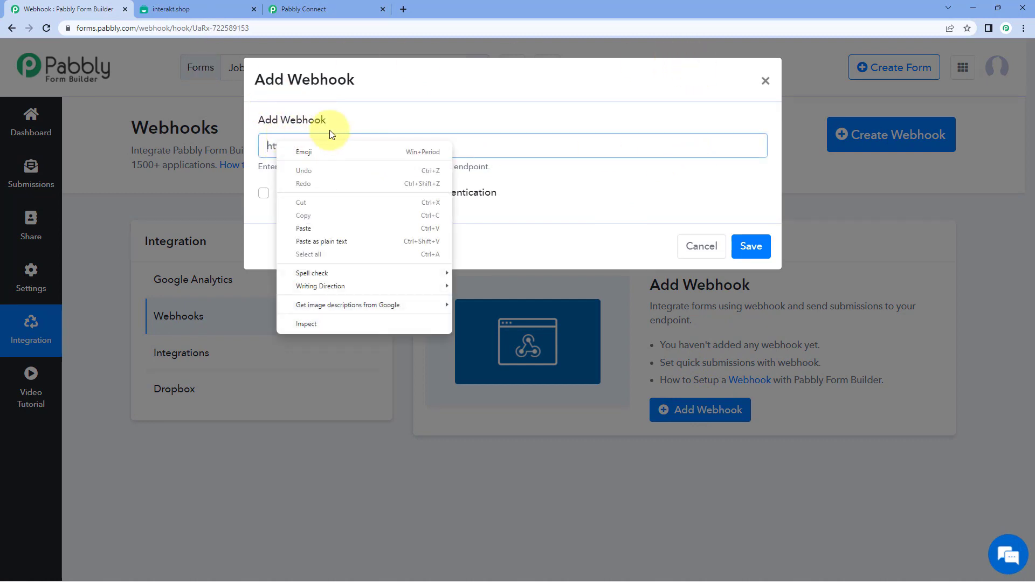
left_click(349, 228)
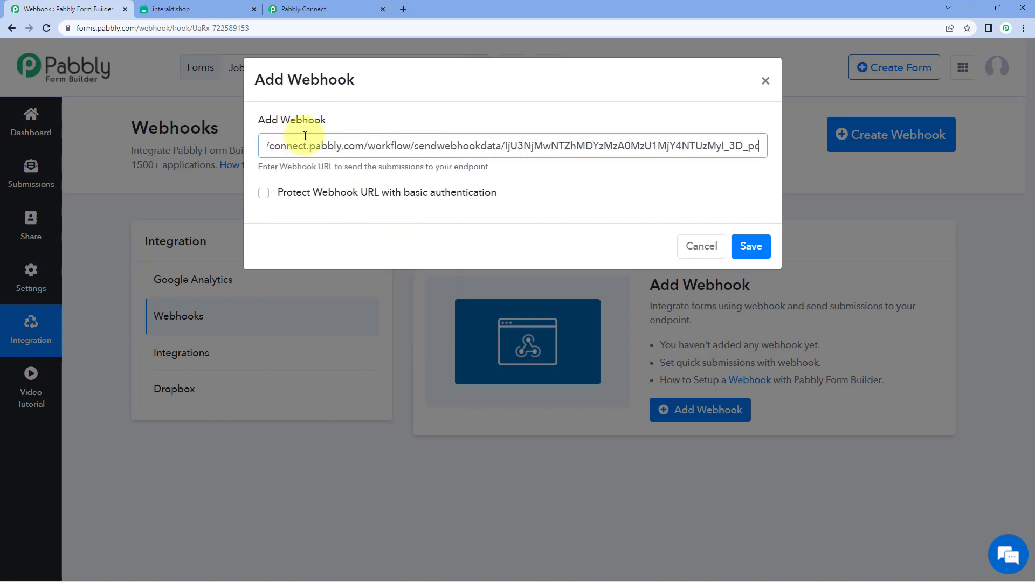
left_click(324, 9)
left_click(22, 8)
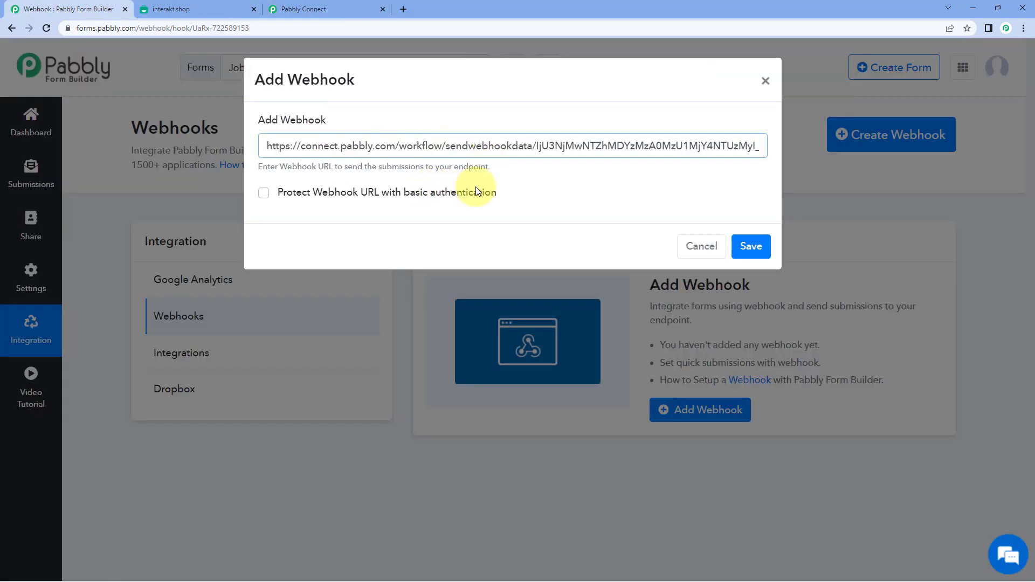
left_click(758, 257)
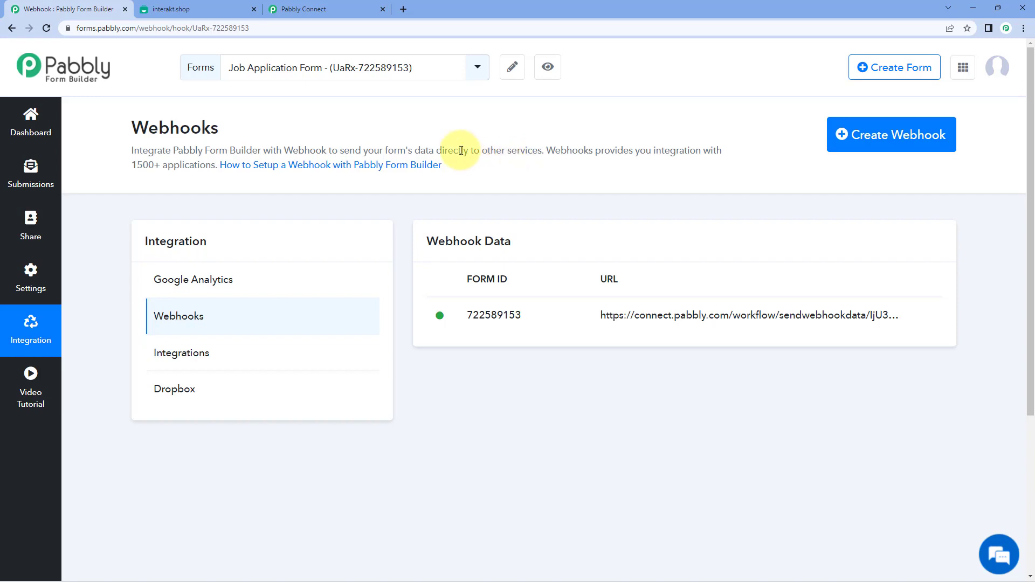
- Return to the Pabbly Connect workflow's trigger step
left_click(323, 9)
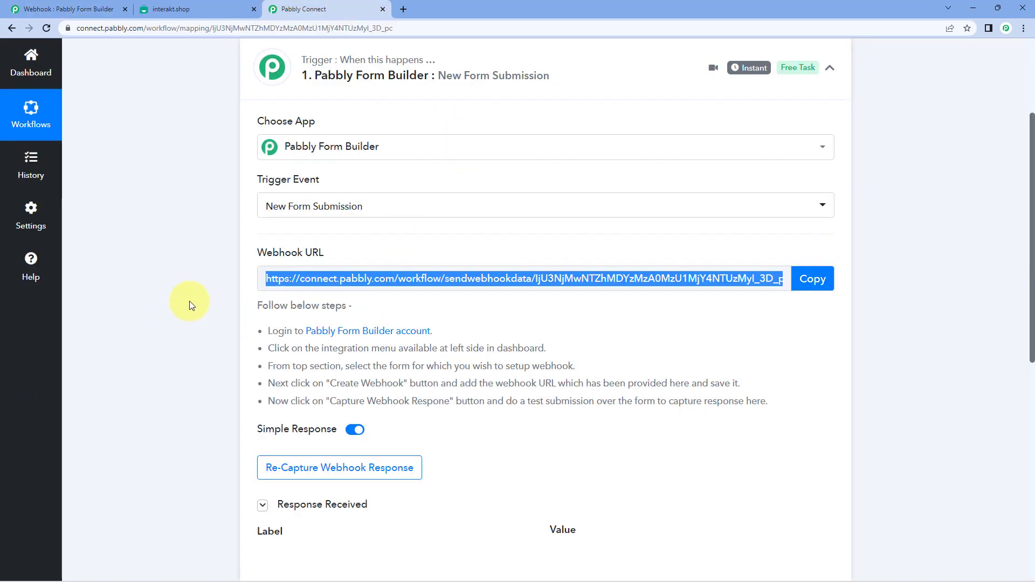
scroll(190, 300, "down", 1)
left_click(481, 389)
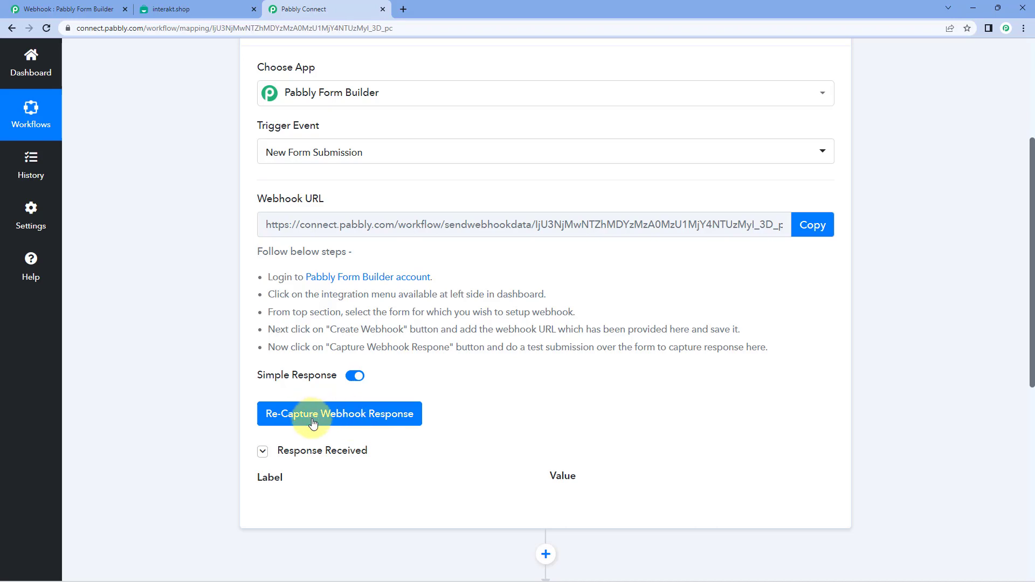
- Re-capture the webhook response, confirm Yes, and return to the Form Builder webhooks page
left_click(329, 414)
left_click(466, 393)
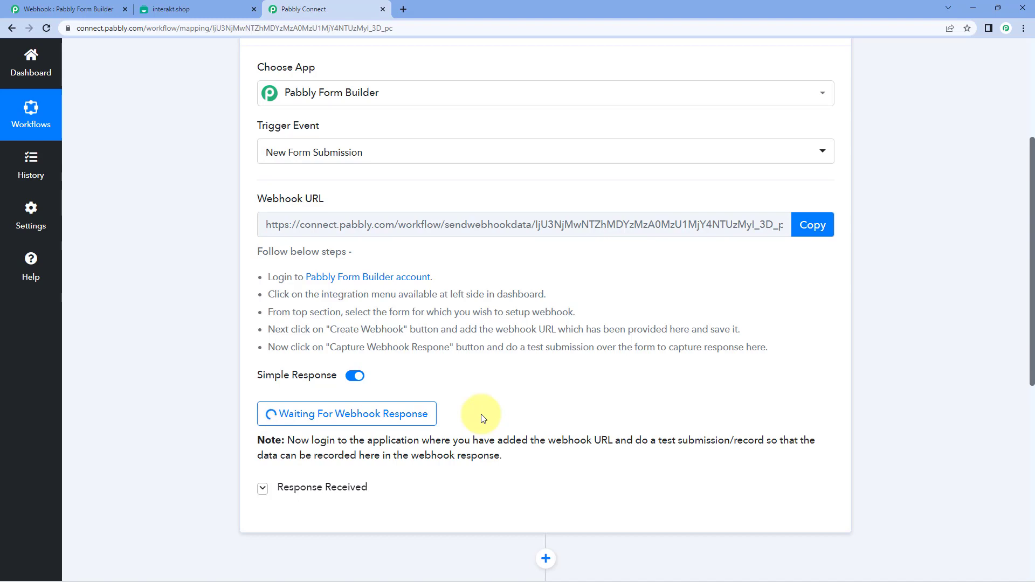
left_click(102, 9)
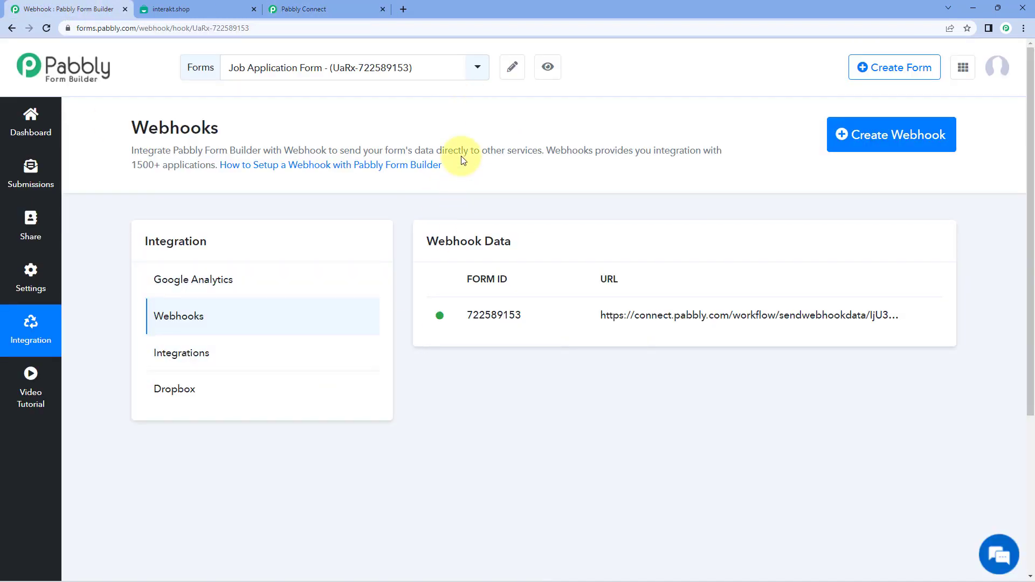
- Open the live form preview and enter the test applicant's name, e-mail and mobile number
left_click(548, 67)
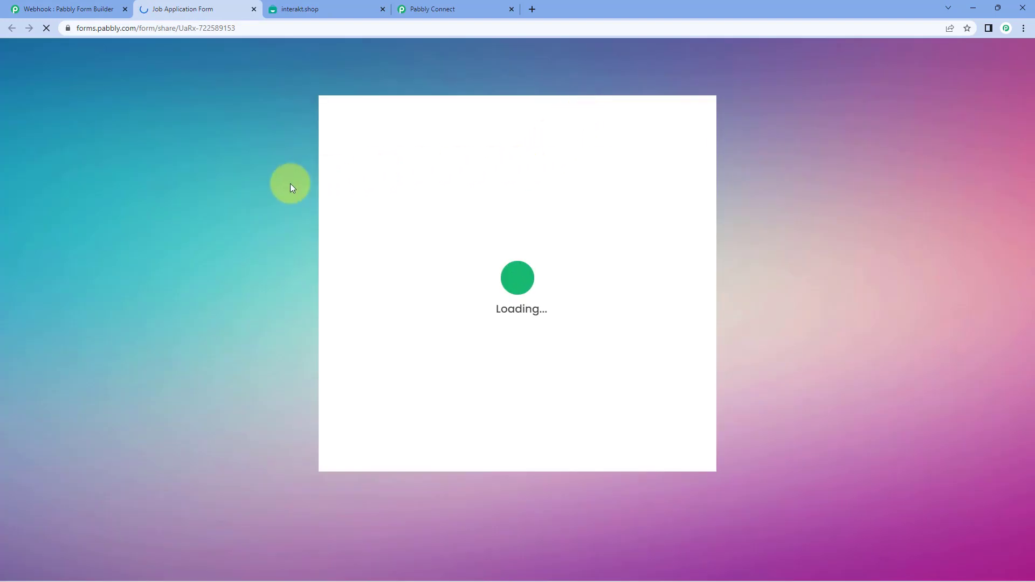
left_click(424, 207)
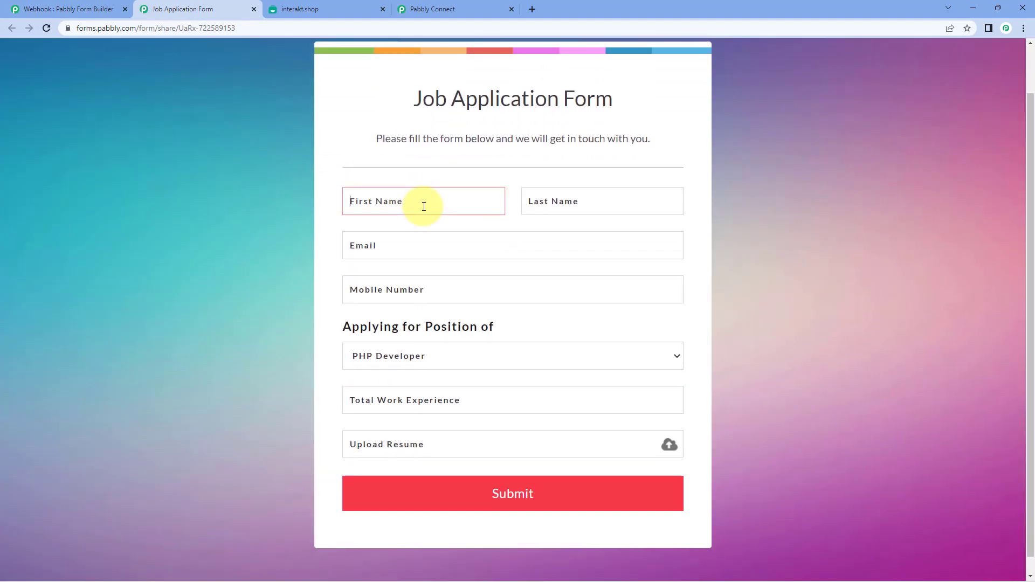
key("Tab")
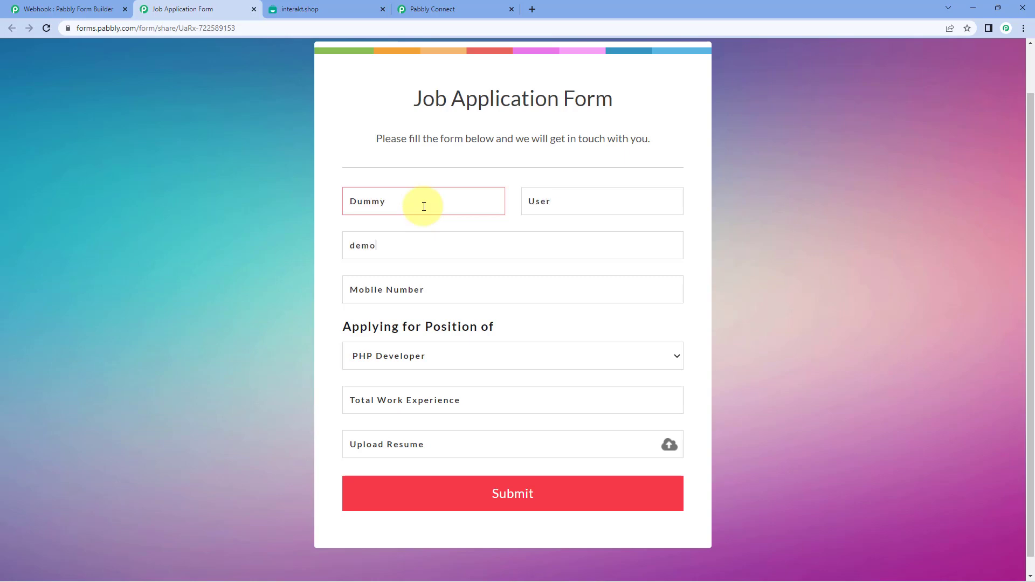
key("Tab")
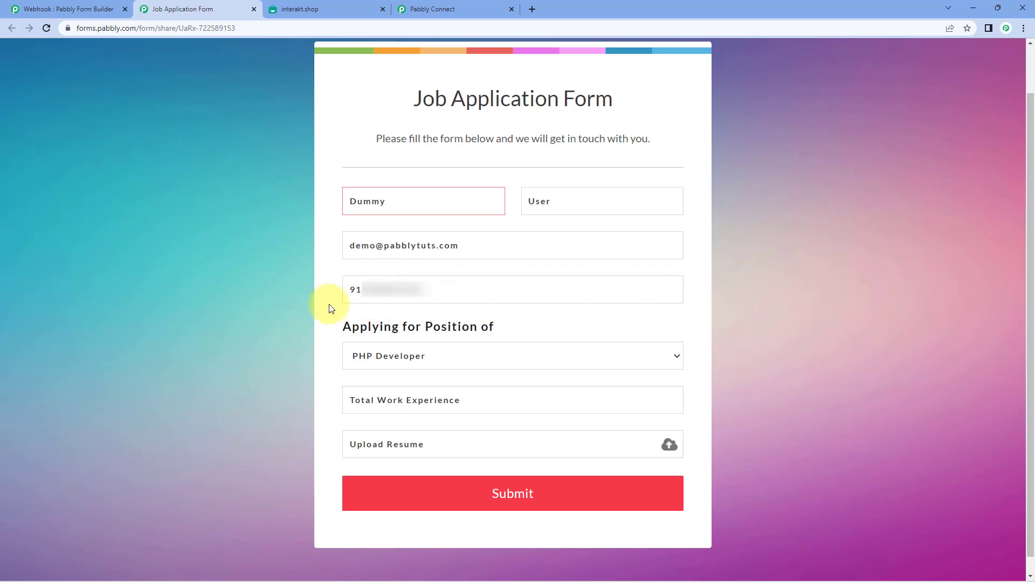
- Choose Video Creator as the position, enter 2 Years experience, and start uploading a resume
scroll(331, 309, "down", 1)
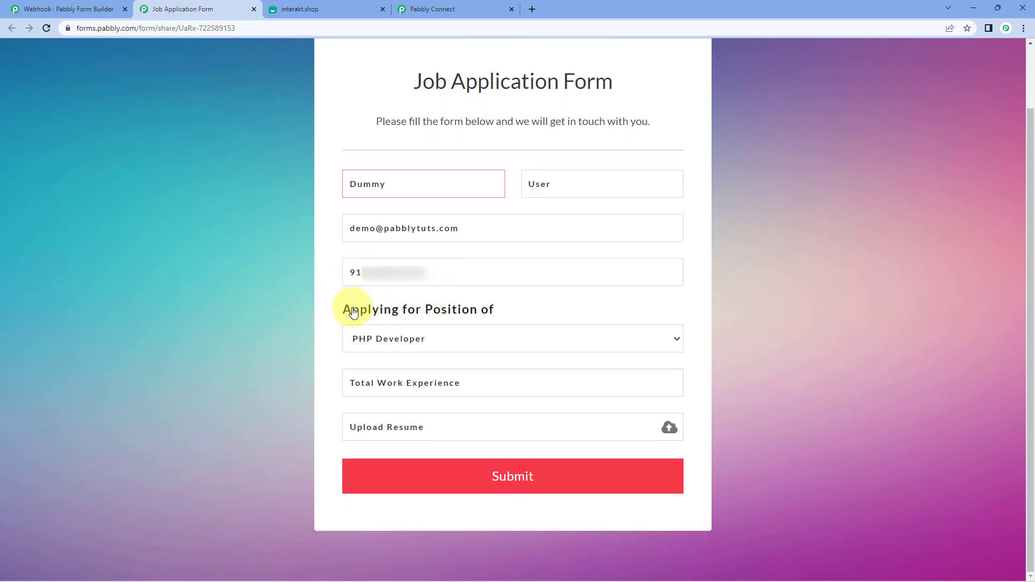
left_click(478, 339)
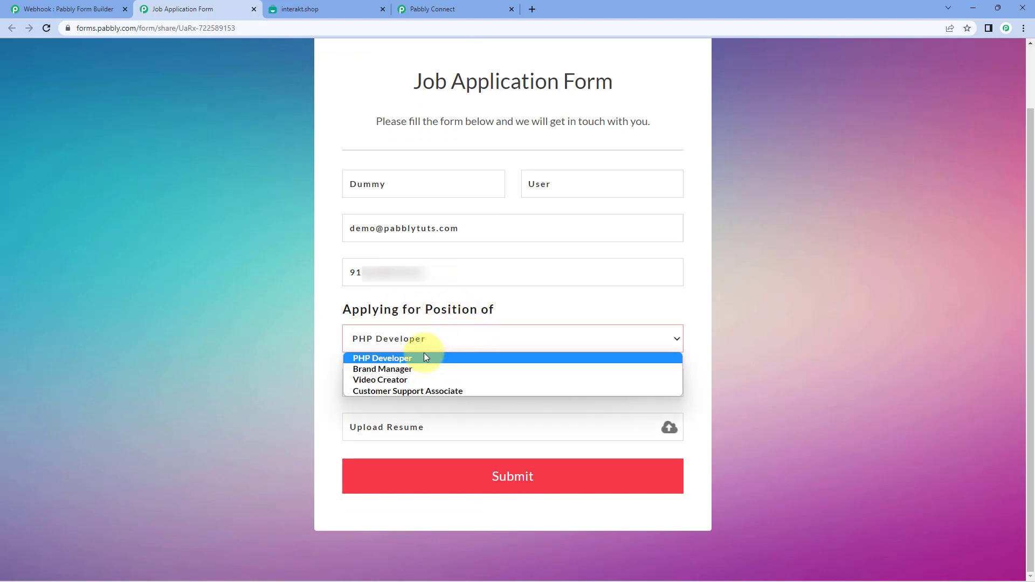
left_click(415, 380)
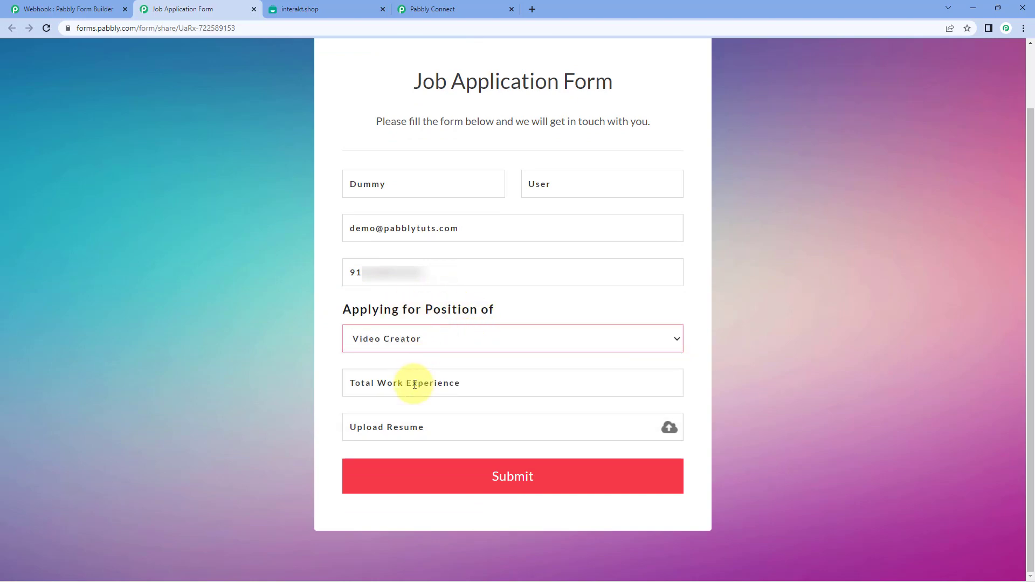
left_click(415, 384)
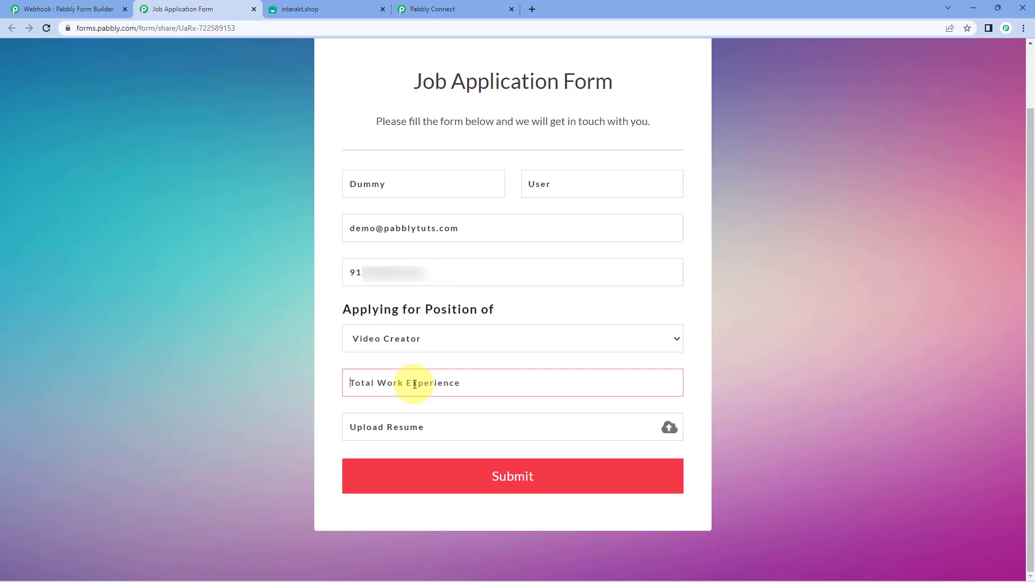
type("2 Ye")
key("BackSpace")
key("BackSpace")
type("Yesar")
type("ar")
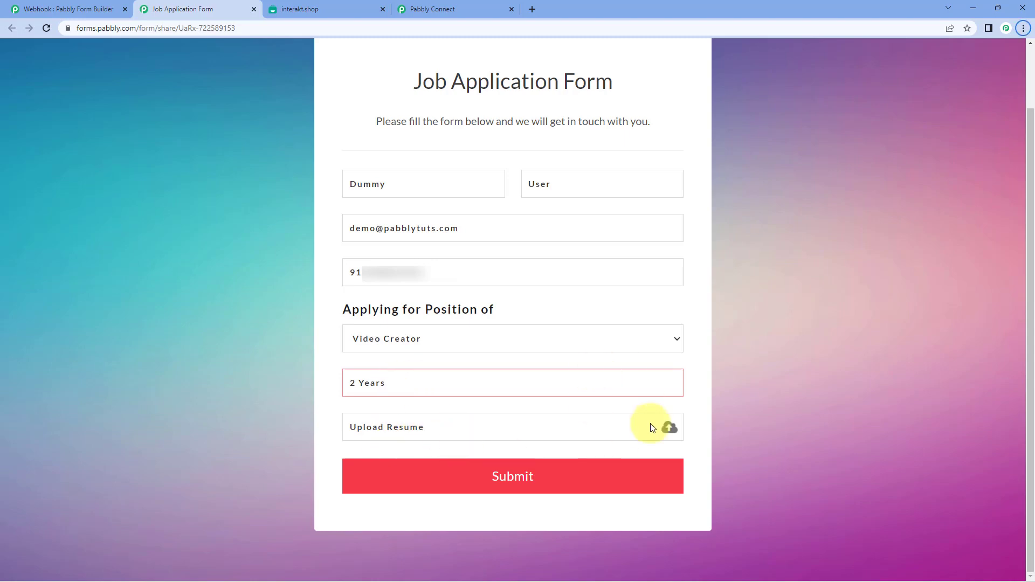
left_click(667, 428)
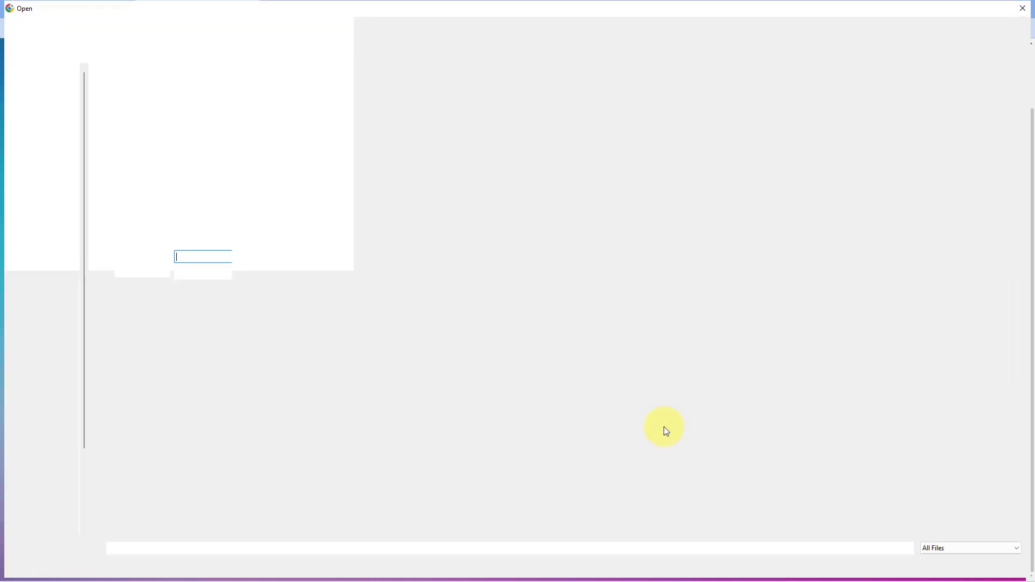
- Select Resume.pdf on the Desktop and open it for upload
left_click(358, 103)
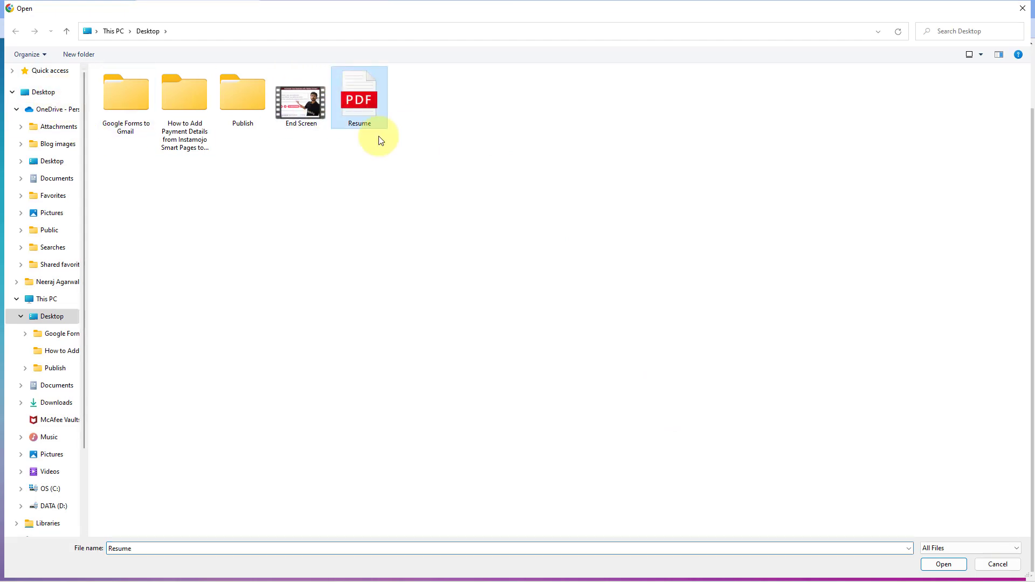
left_click(945, 565)
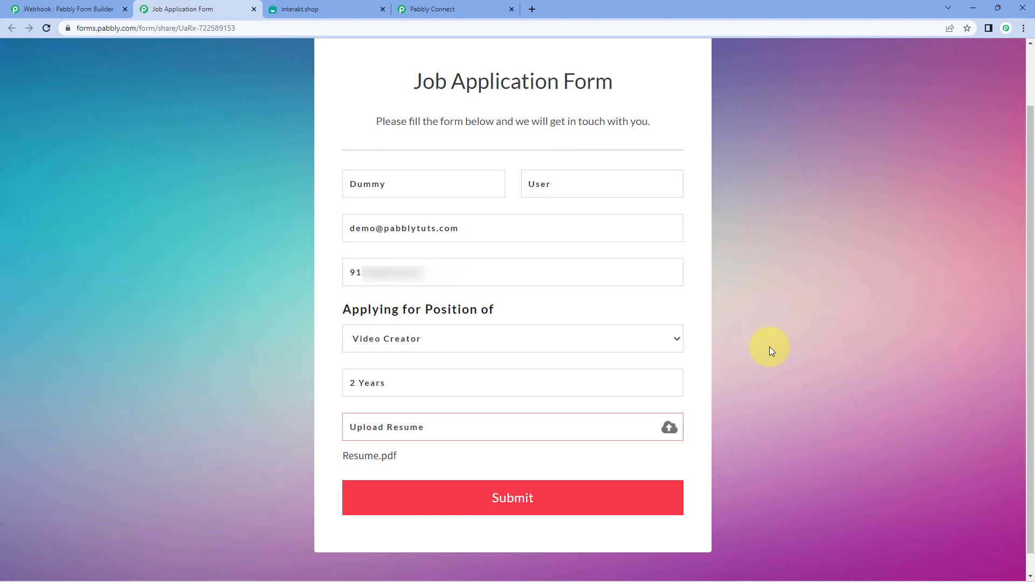
- Submit the application and return to Pabbly Connect to see the captured response
left_click(573, 493)
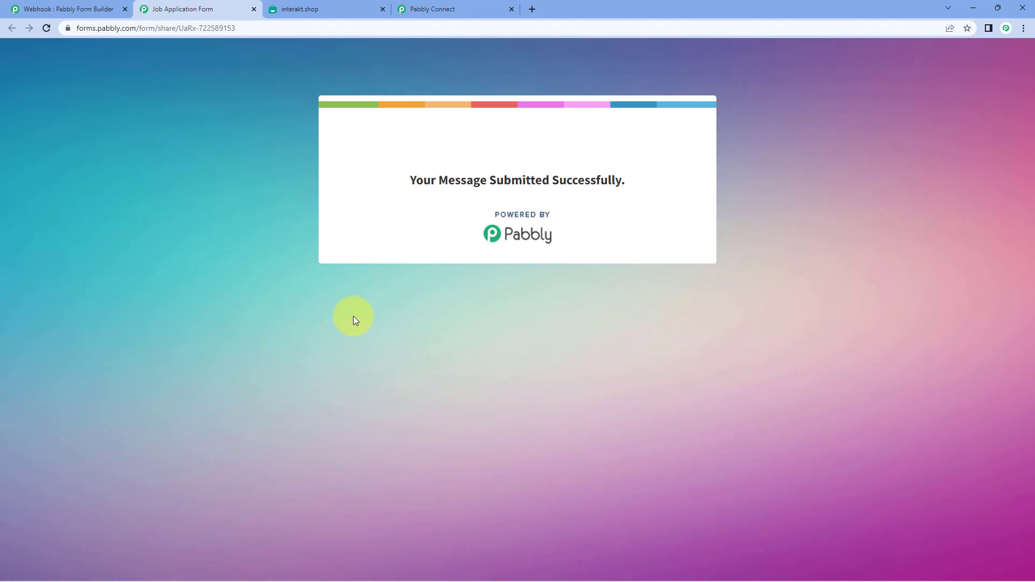
left_click(469, 5)
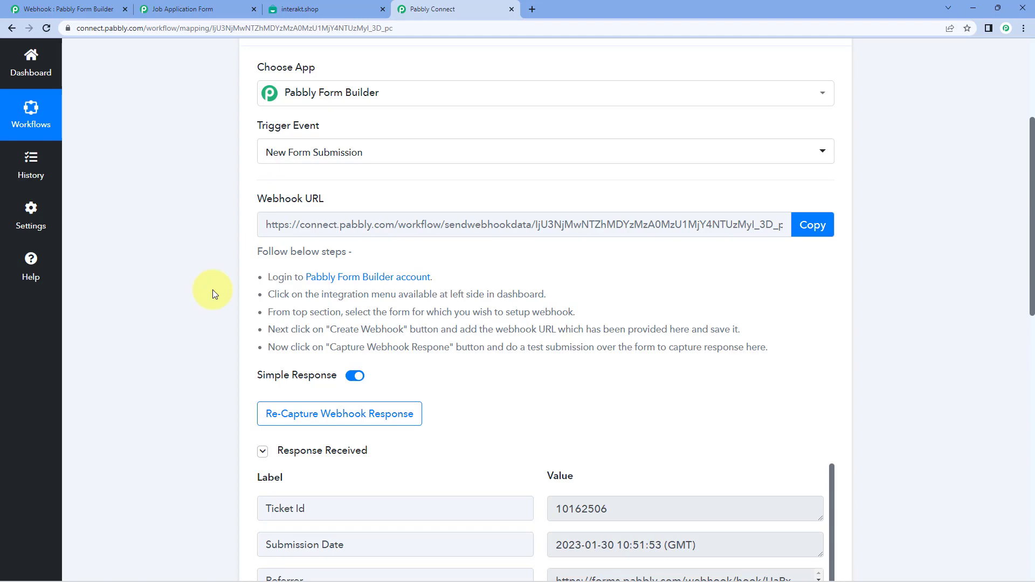
- Review the captured response fields down to the Upload Resume value
scroll(214, 293, "down", 2)
scroll(234, 275, "down", 1)
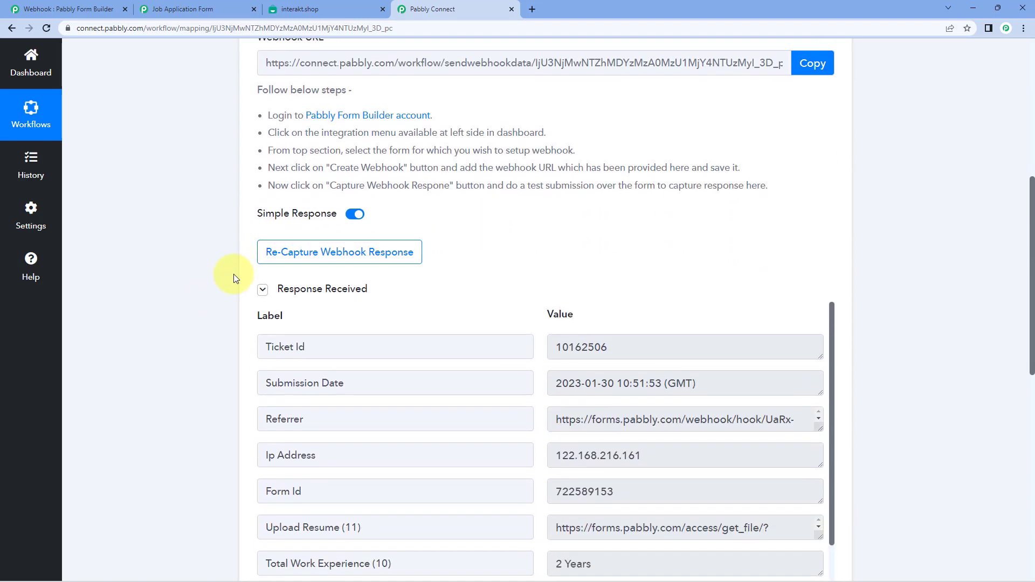
scroll(234, 277, "down", 3)
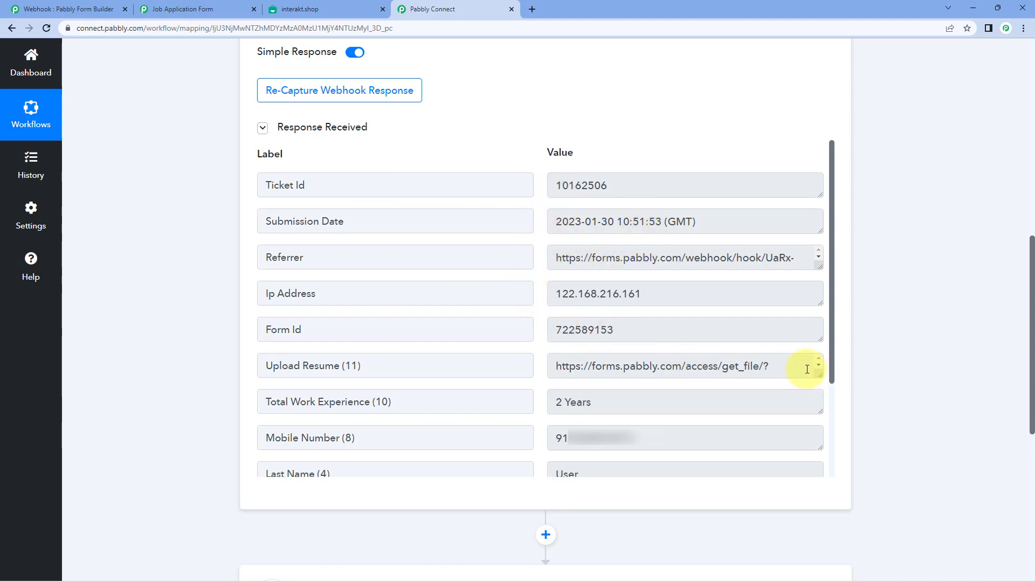
left_click(789, 369)
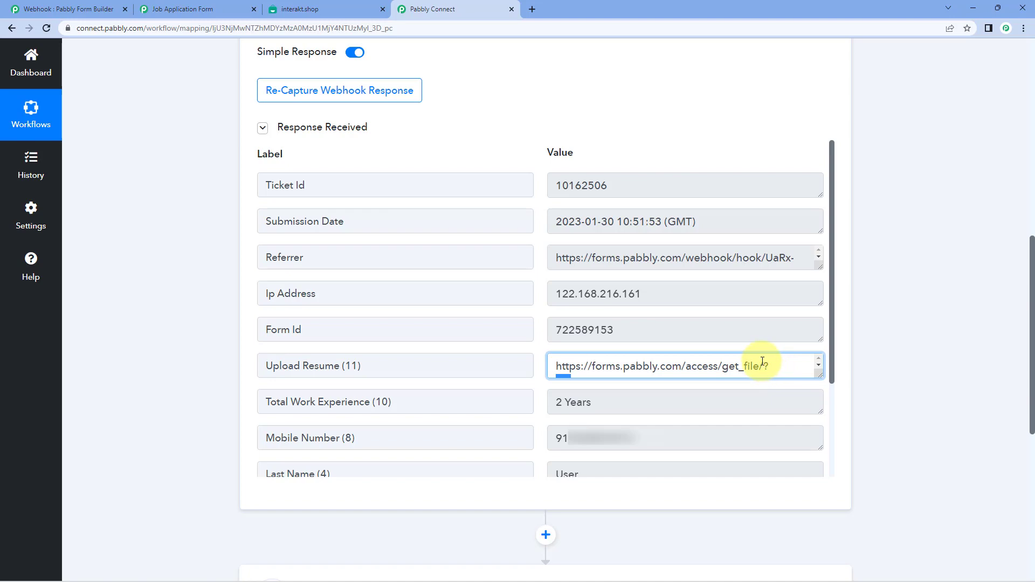
- Copy the Upload Resume file link and paste it into a new browser tab
triple_click(707, 358)
right_click(707, 358)
left_click(720, 366)
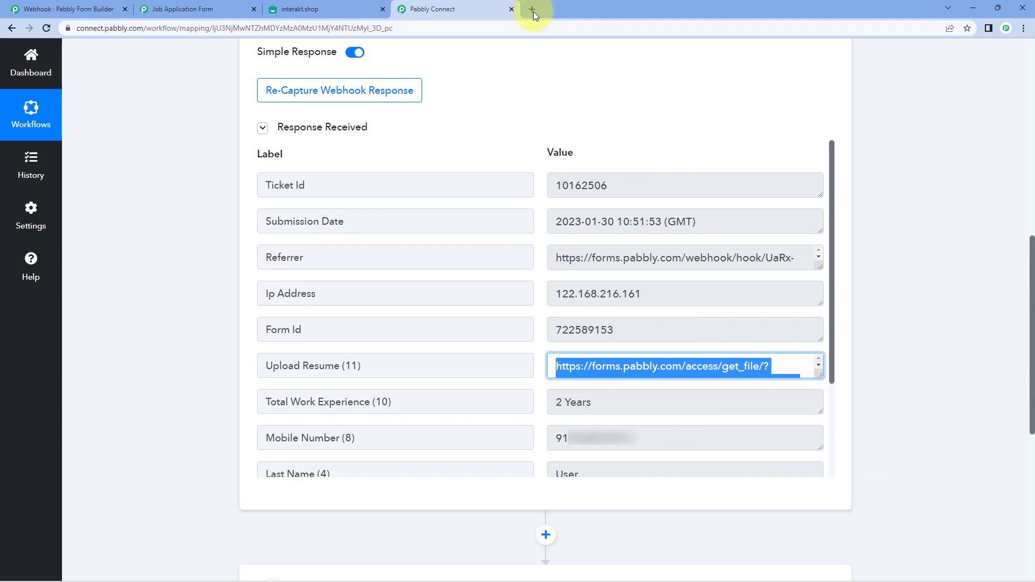
left_click(532, 9)
key("ctrl+v")
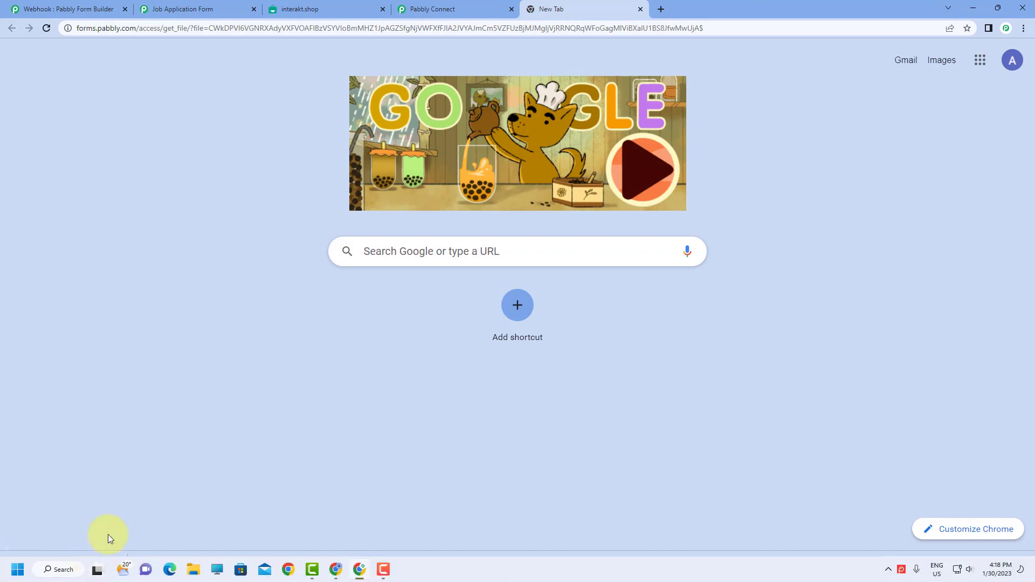
- View the downloaded resume PDF, then close it and the leftover empty tab
left_click(95, 563)
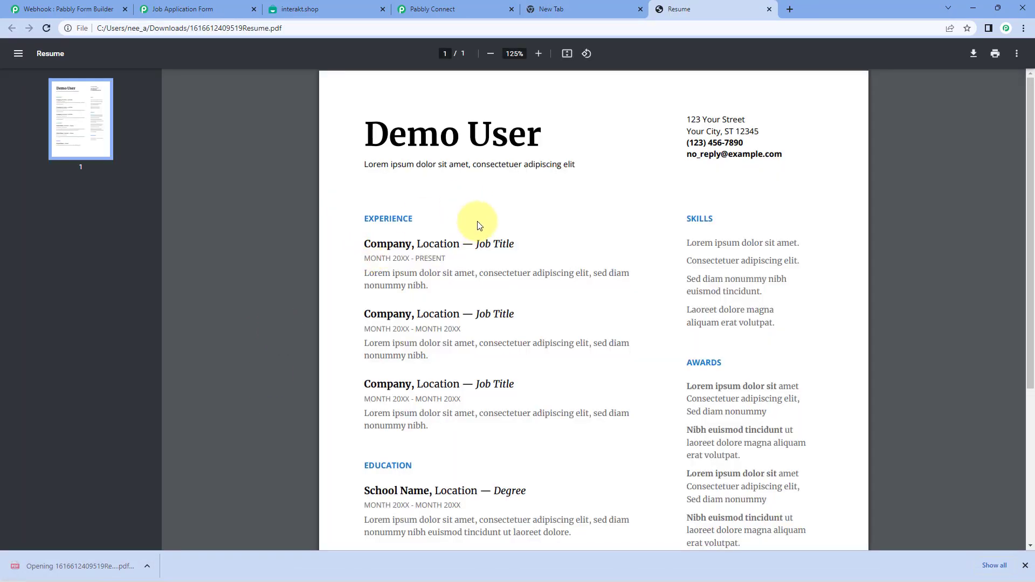
left_click(770, 8)
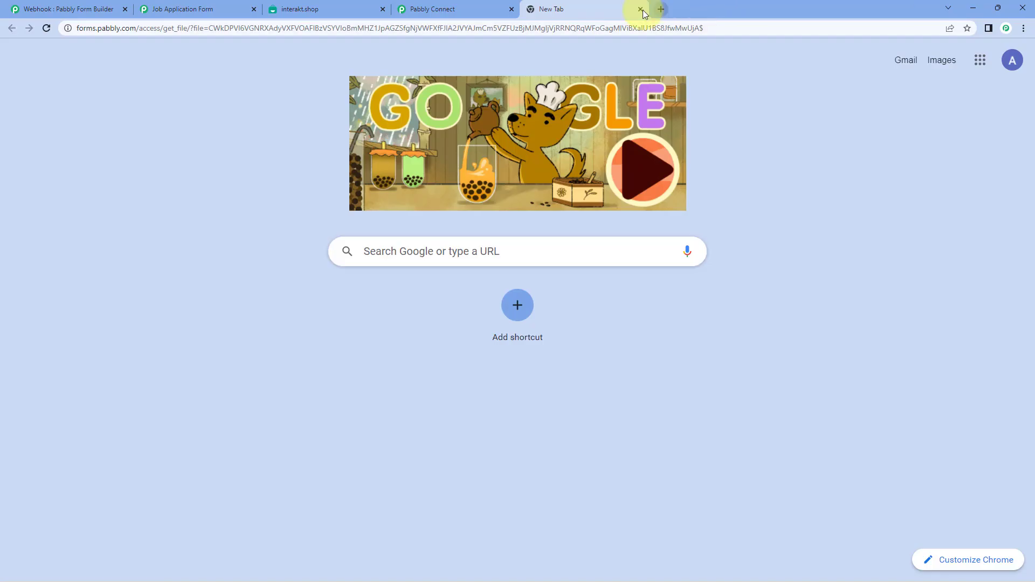
left_click(641, 9)
left_click(582, 401)
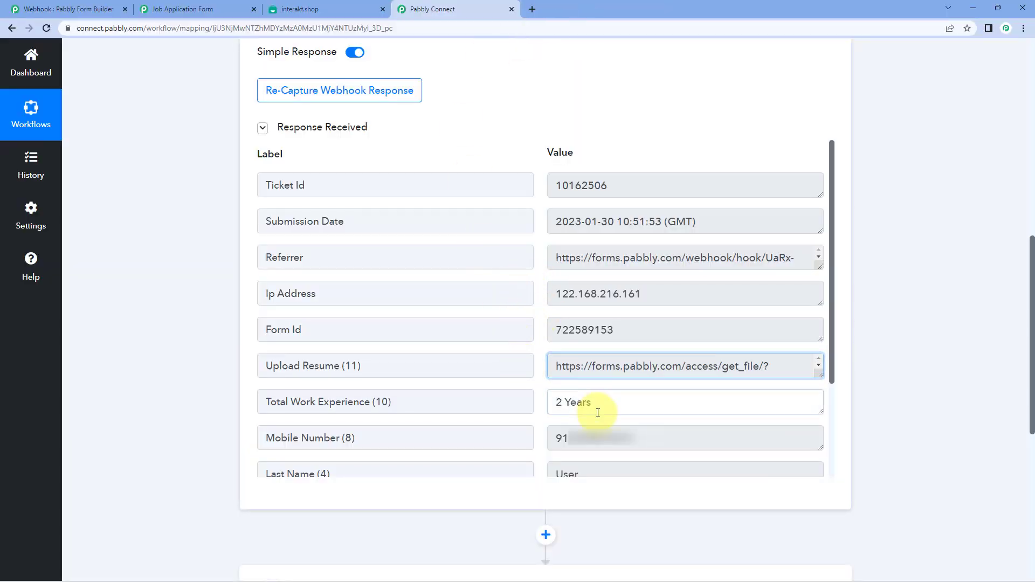
key("ctrl+a")
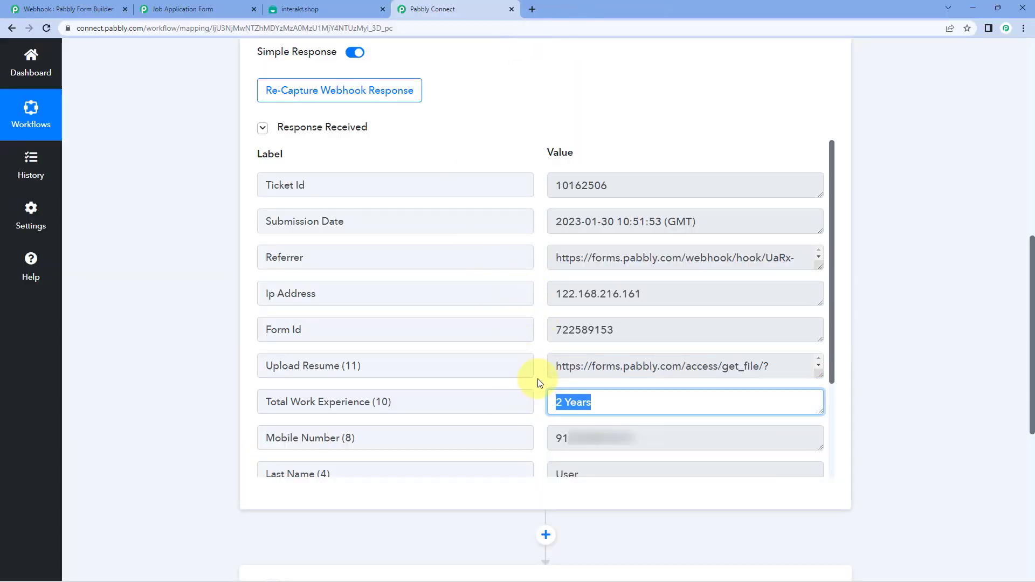
left_click(660, 434)
key("ctrl+a")
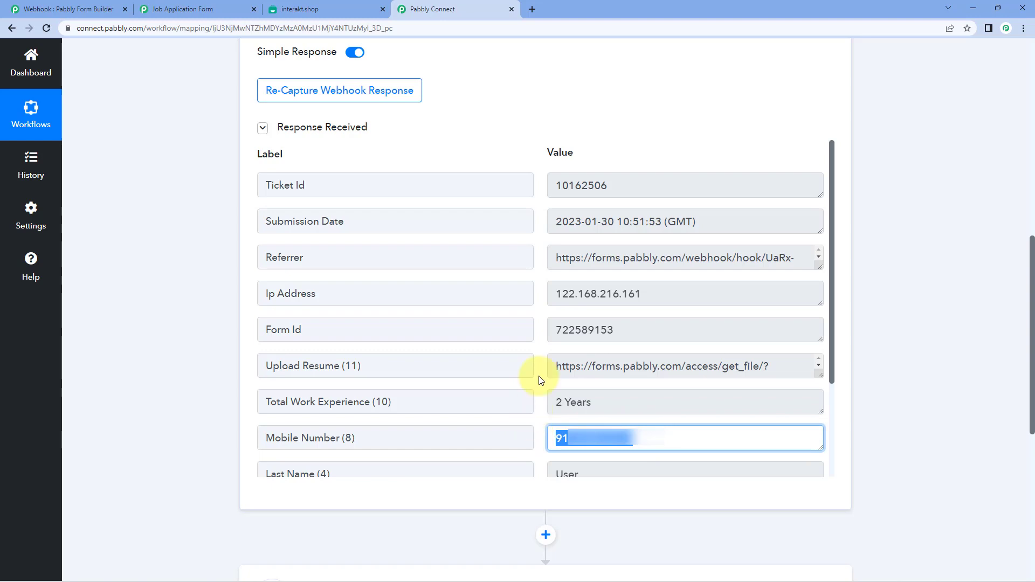
scroll(542, 373, "down", 3)
left_click(544, 371)
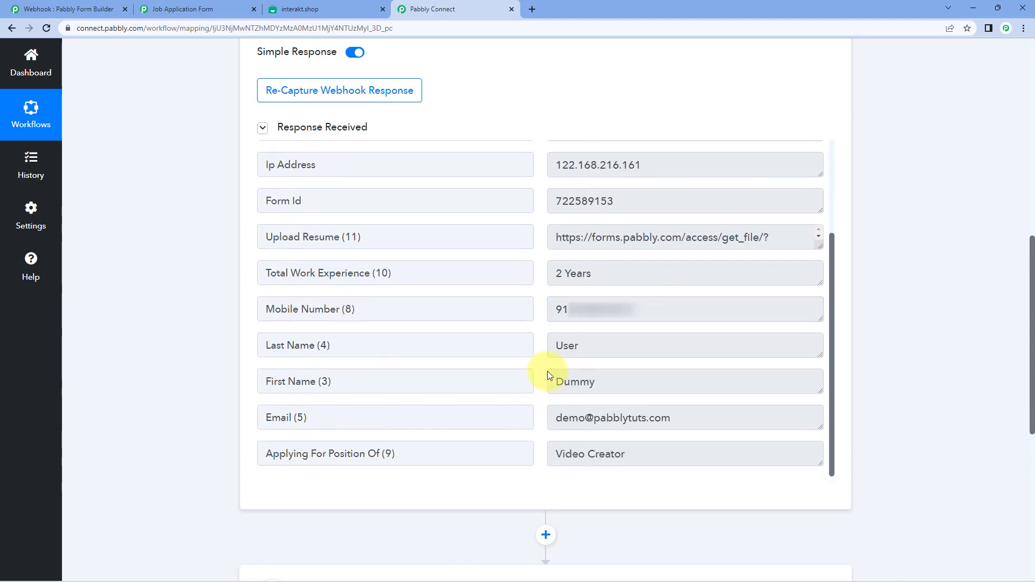
left_click(616, 388)
key("ctrl+a")
left_click(566, 345)
key("ctrl+a")
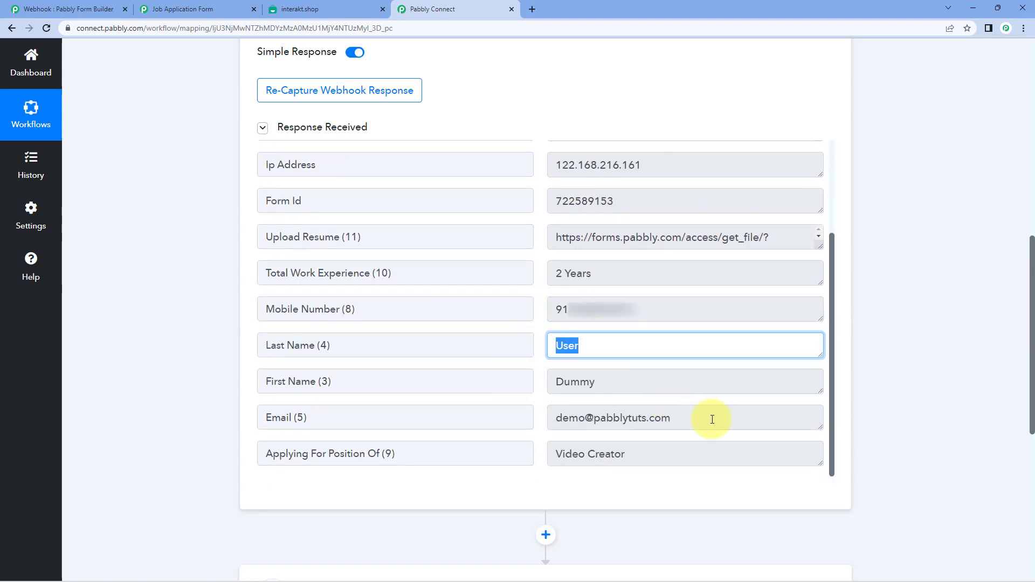
left_click(711, 416)
key("ctrl+a")
left_click(642, 455)
key("ctrl+a")
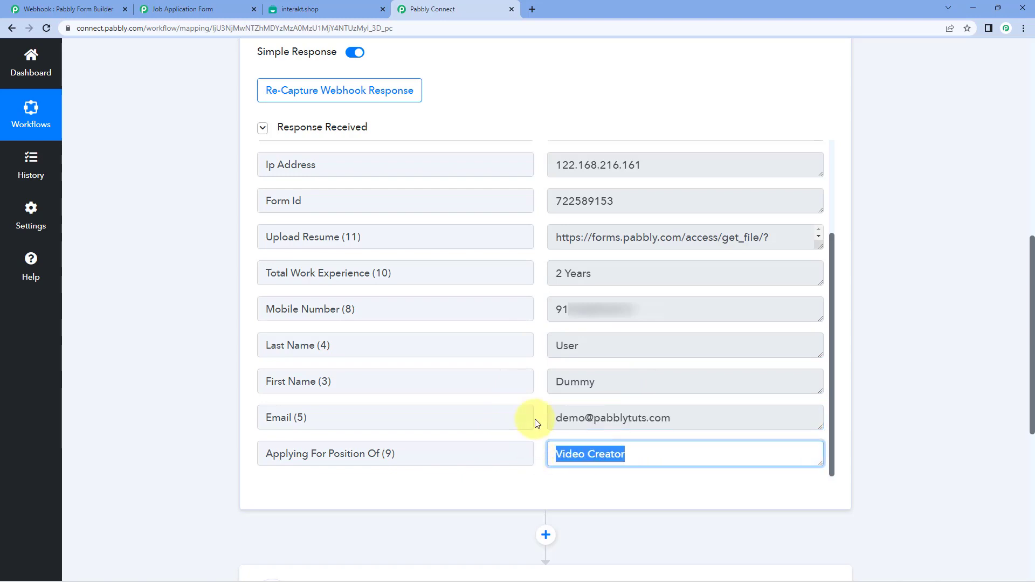
left_click(541, 331)
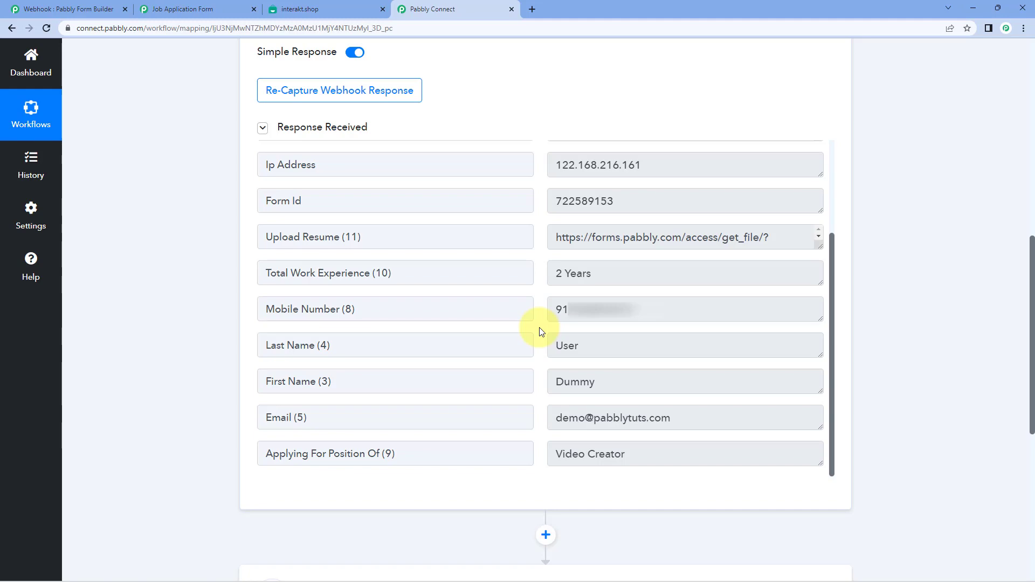
- Scroll through the captured test application, with 2 Years experience and the Video Creator position
scroll(215, 337, "down", 6)
- Set the second action step to Interakt's Send WhatsApp Template Message event
left_click(416, 284)
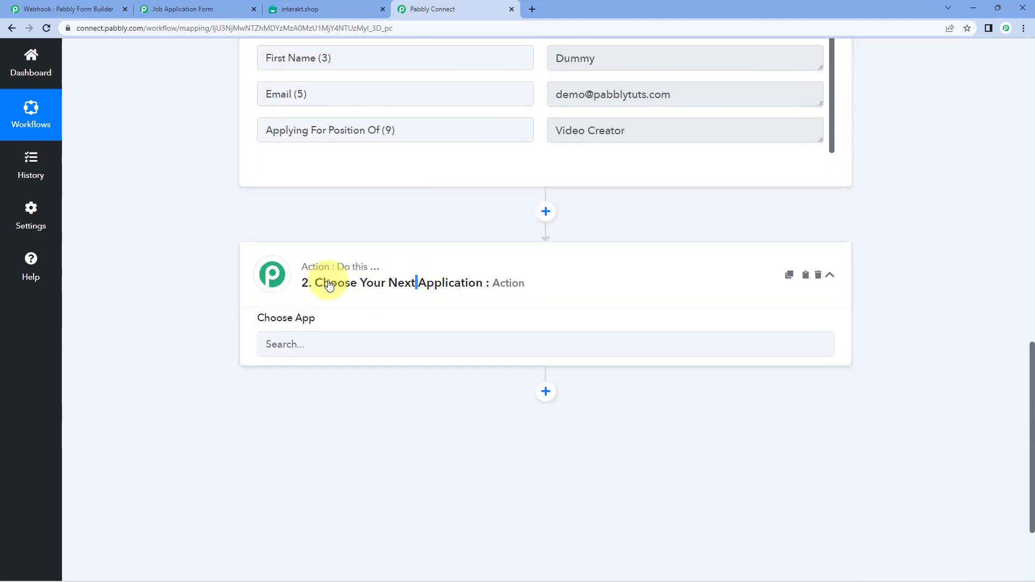
scroll(280, 296, "down", 5)
scroll(272, 300, "up", 1)
left_click(324, 197)
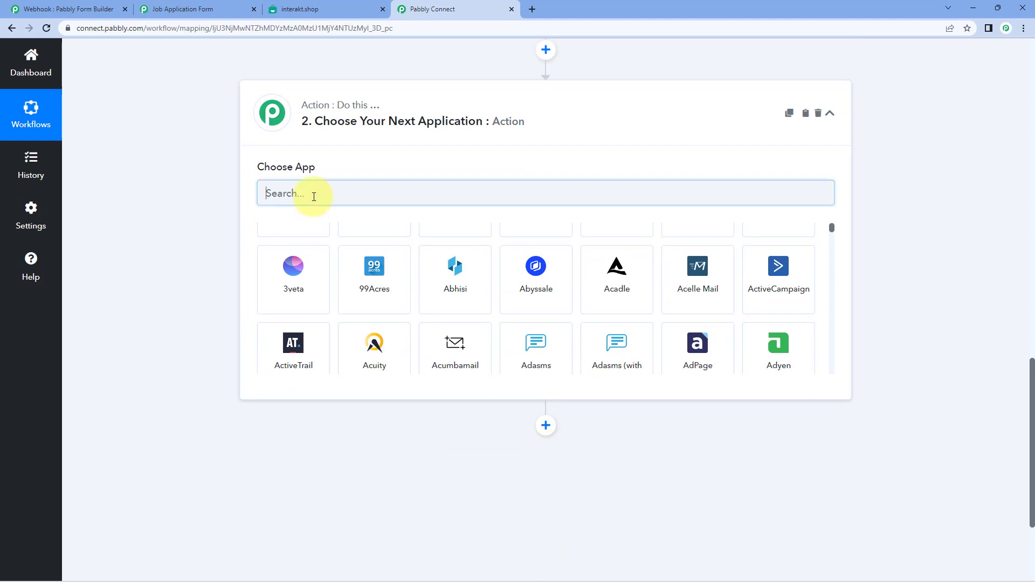
type("Interakt")
left_click(319, 255)
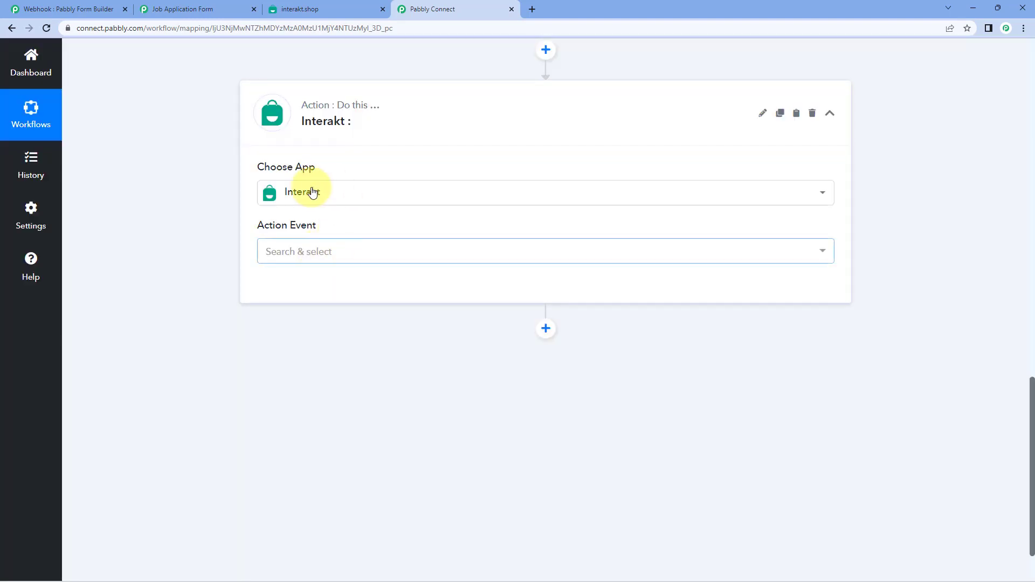
left_click(354, 251)
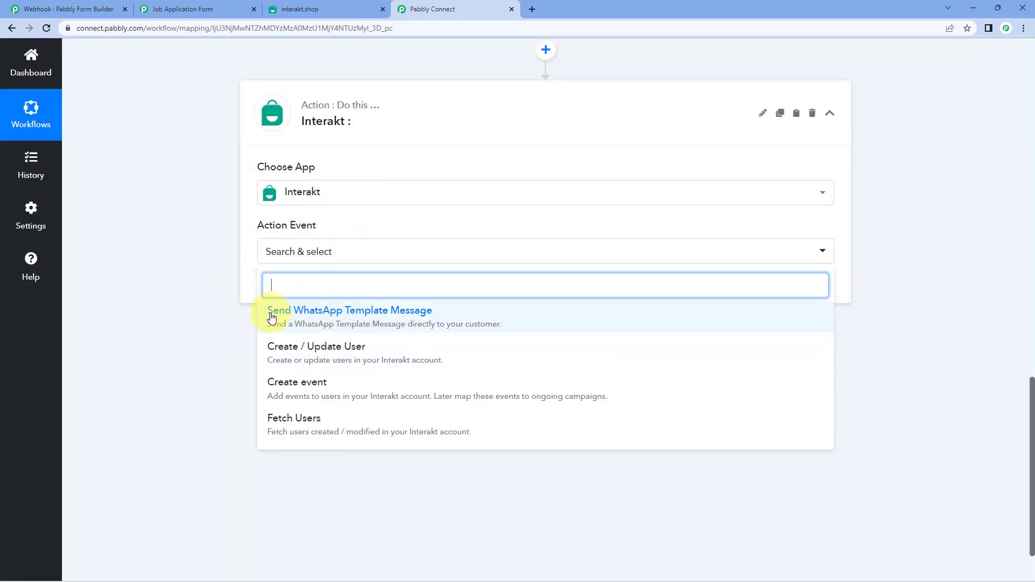
left_click(434, 317)
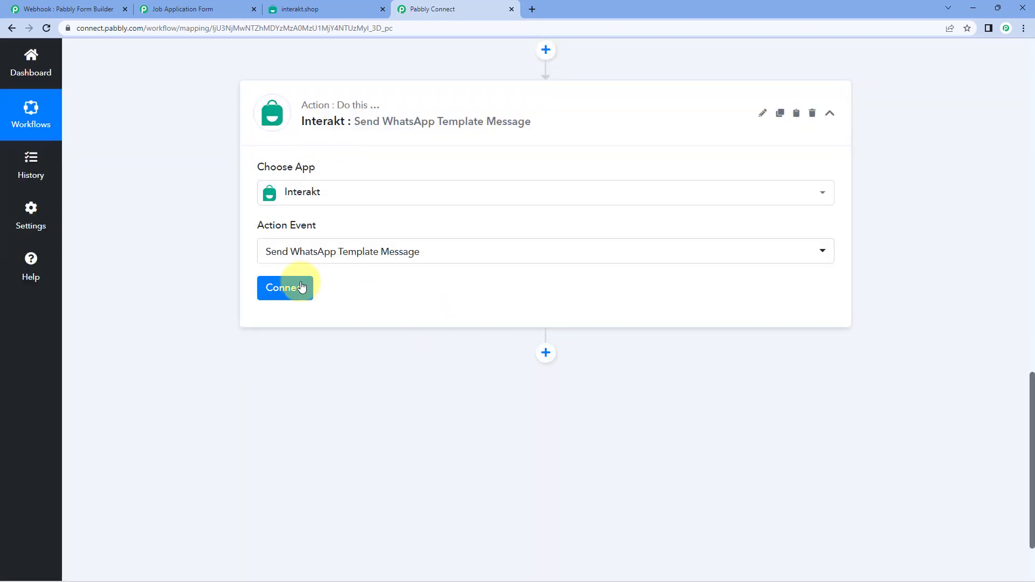
- Start a new Interakt connection and switch to the Interakt site
left_click(307, 287)
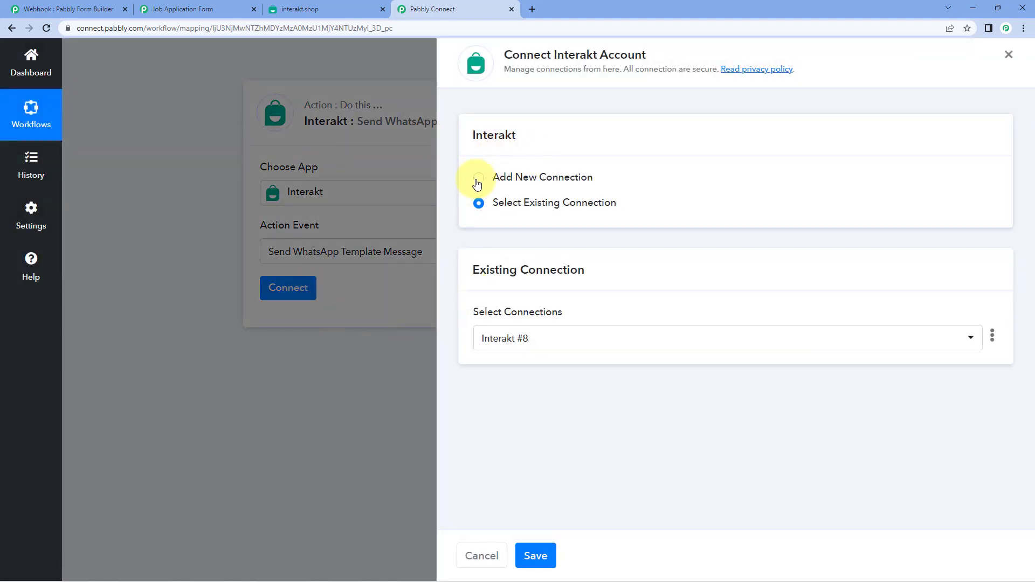
left_click(478, 178)
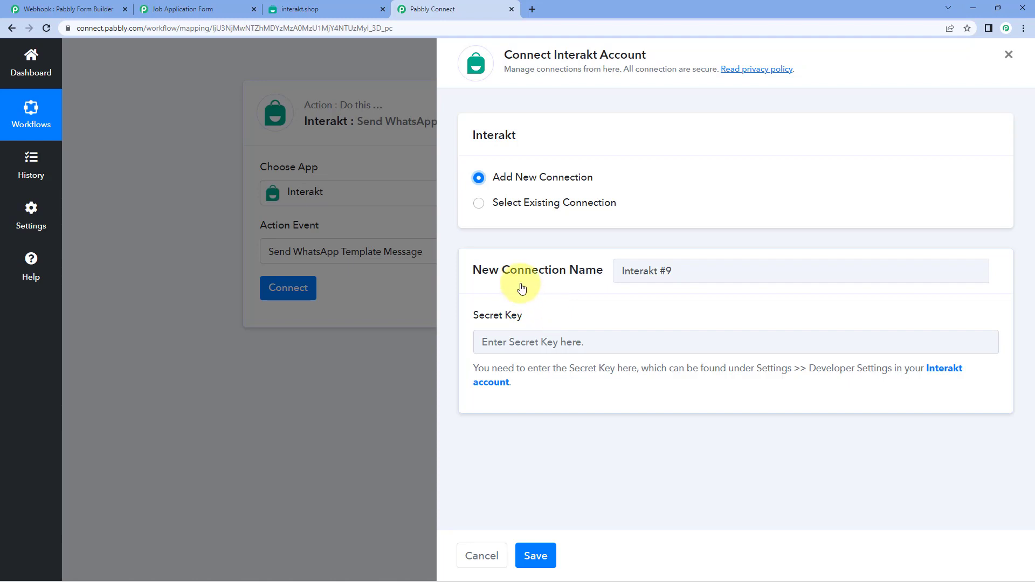
left_click(342, 2)
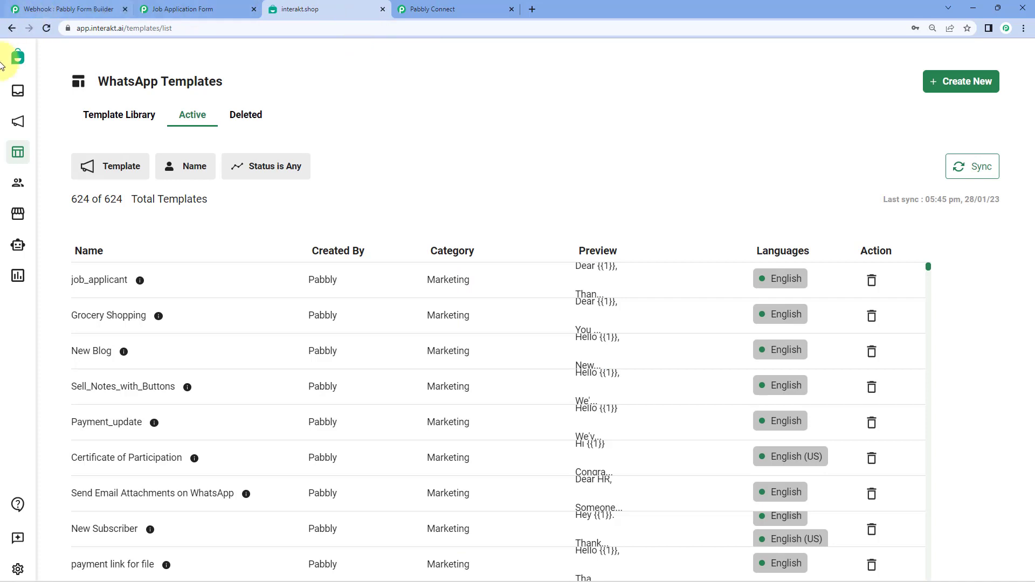
- Copy the Secret Key from Interakt's Developer Settings into the Pabbly connection form's field
left_click(18, 569)
left_click(60, 477)
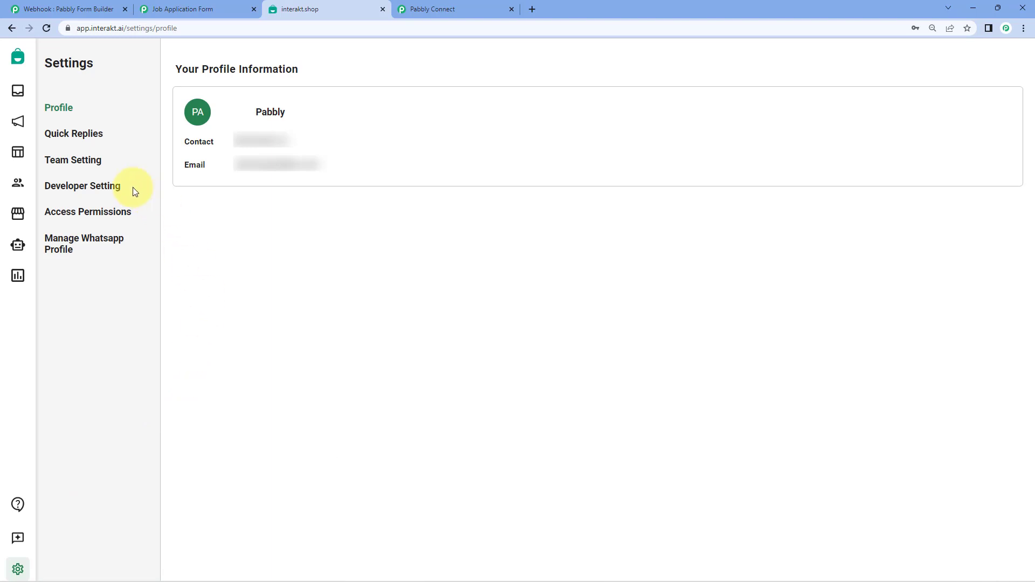
left_click(97, 186)
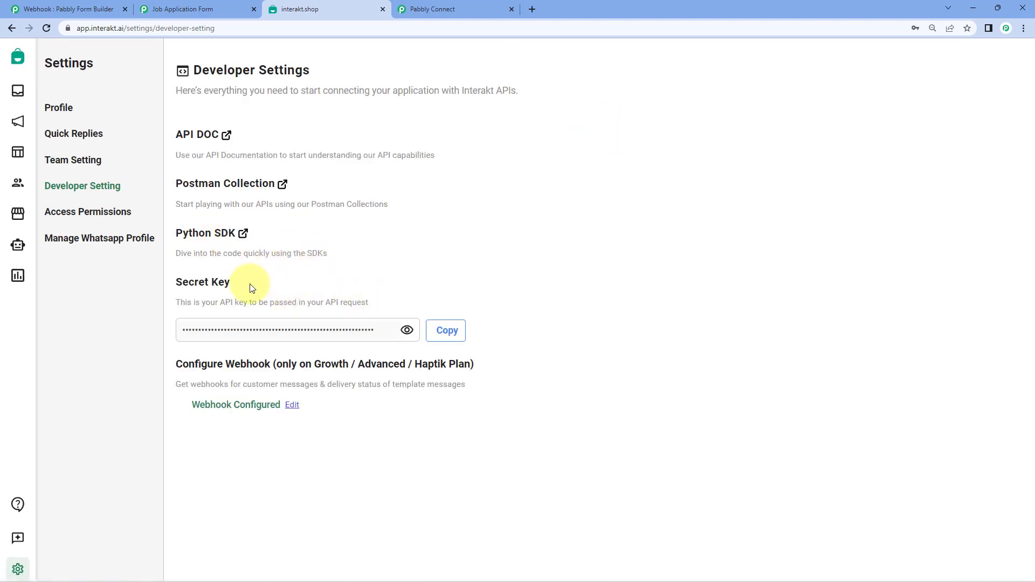
left_click(450, 336)
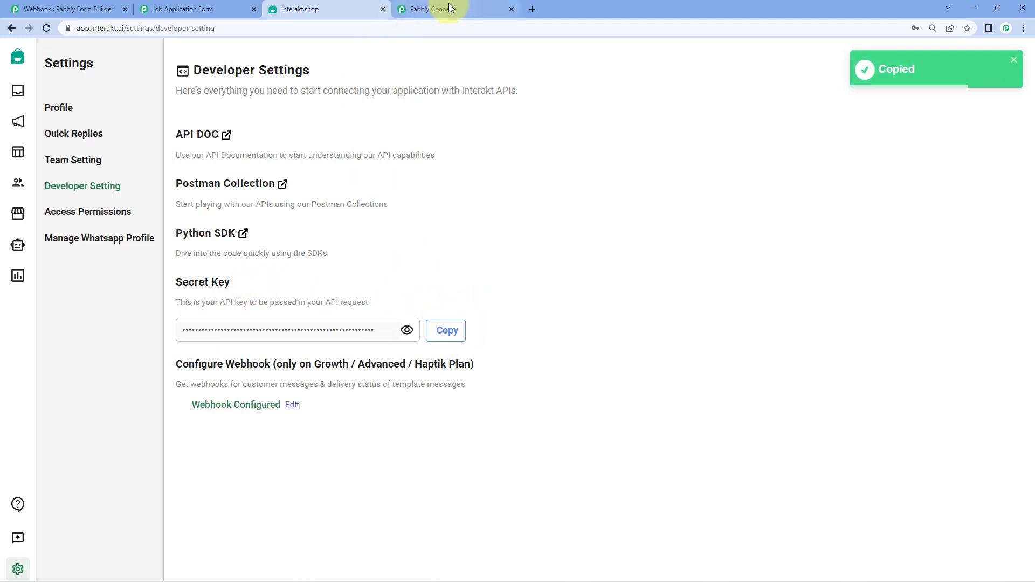
left_click(449, 4)
left_click(555, 342)
- Paste the secret key and save the new Interakt connection
right_click(550, 340)
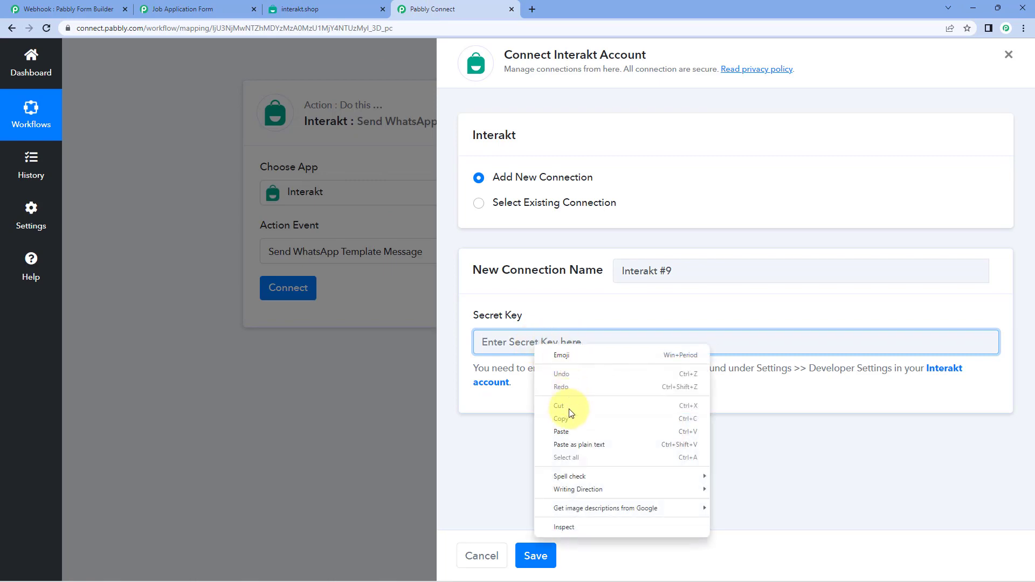
left_click(571, 430)
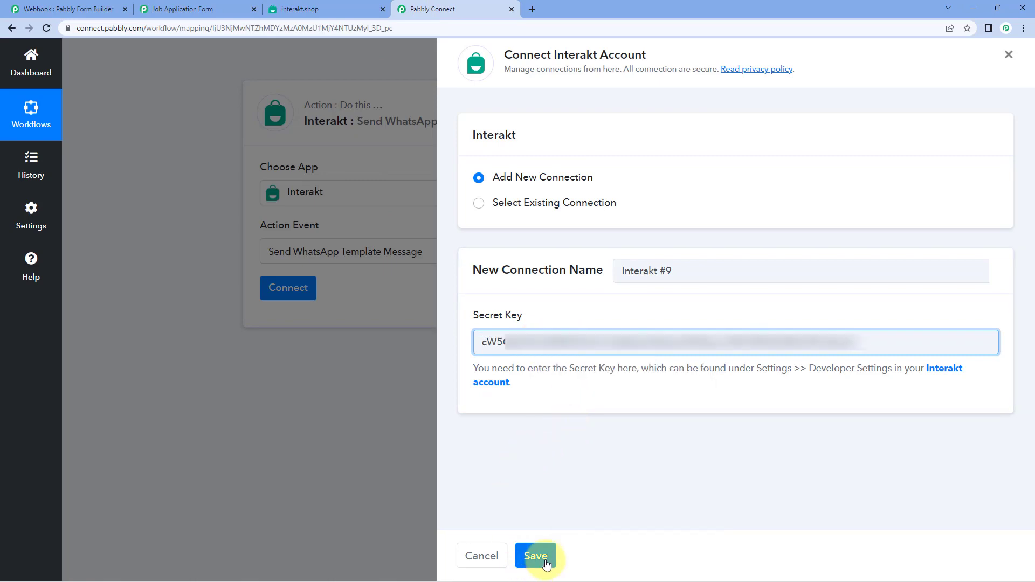
left_click(537, 556)
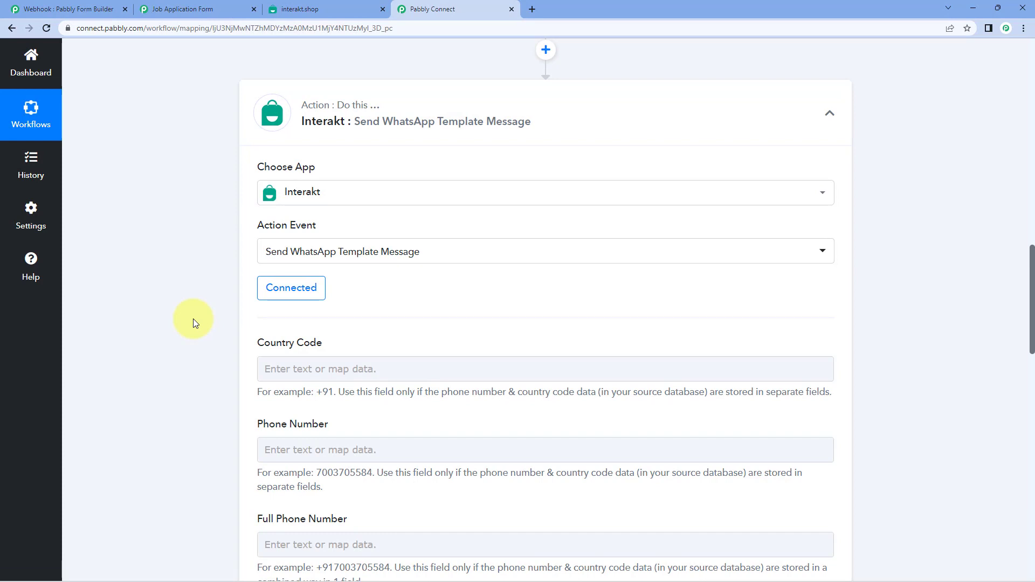
- Compare the Full Phone Number format with the captured mobile number's prefix
scroll(193, 319, "down", 2)
scroll(193, 318, "down", 1)
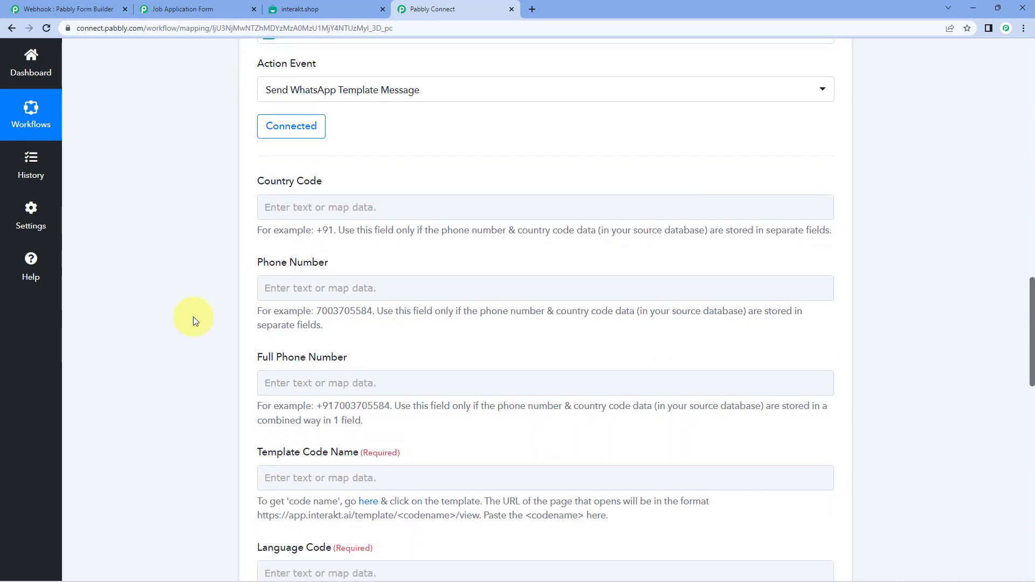
left_click(262, 203)
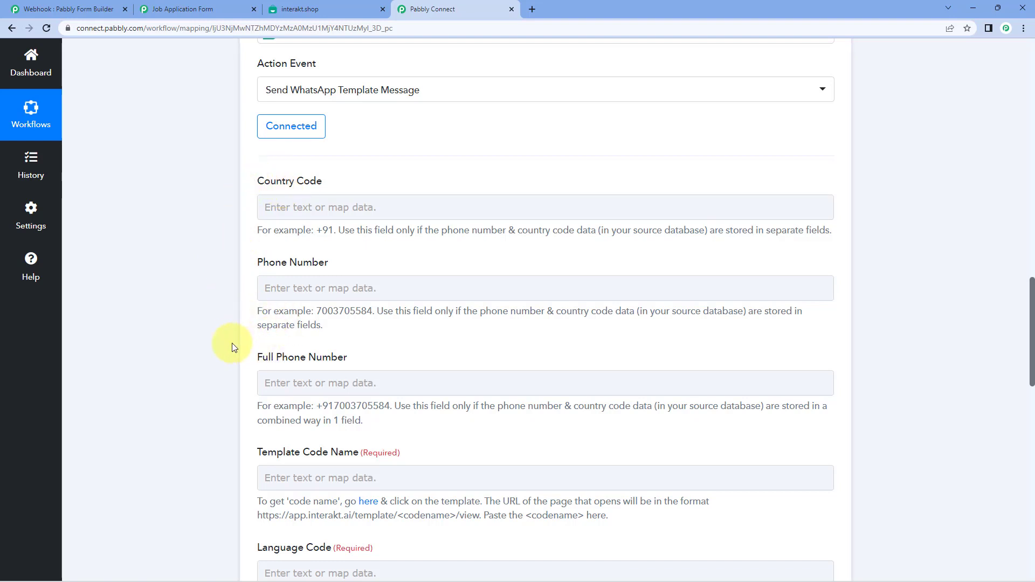
left_click(300, 383)
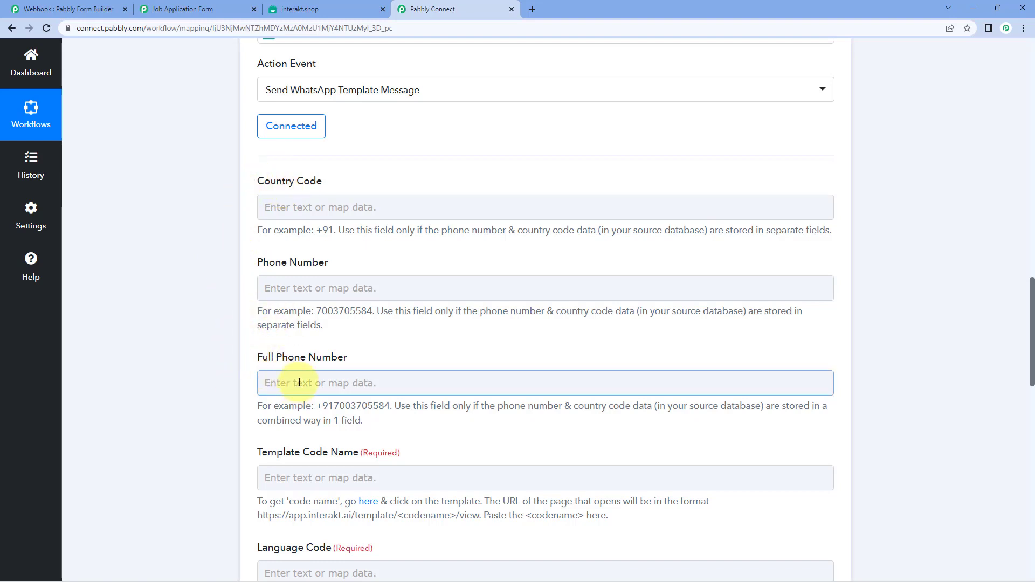
left_click(241, 342)
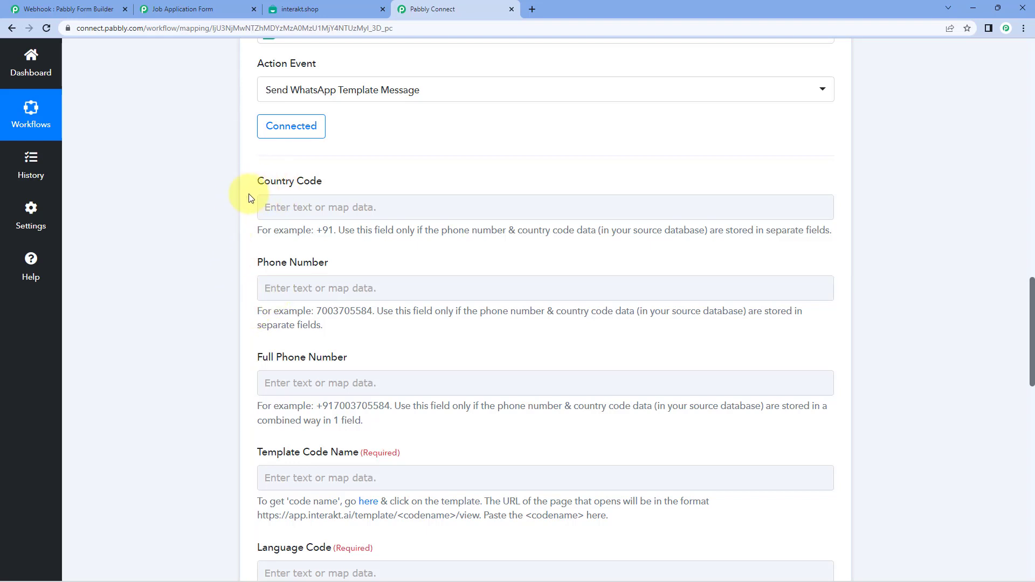
scroll(231, 273, "down", 1)
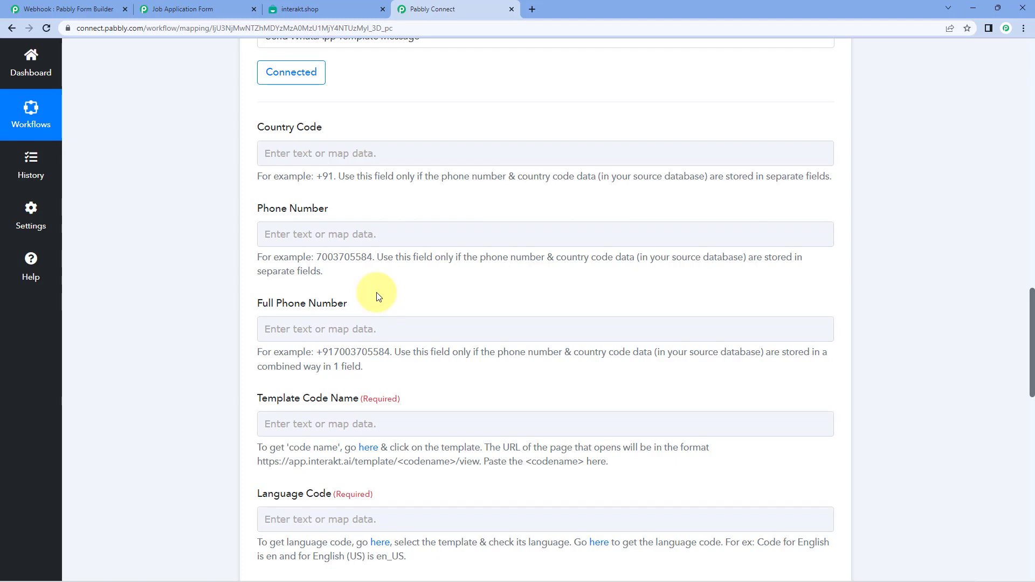
left_click_drag(323, 352, 314, 352)
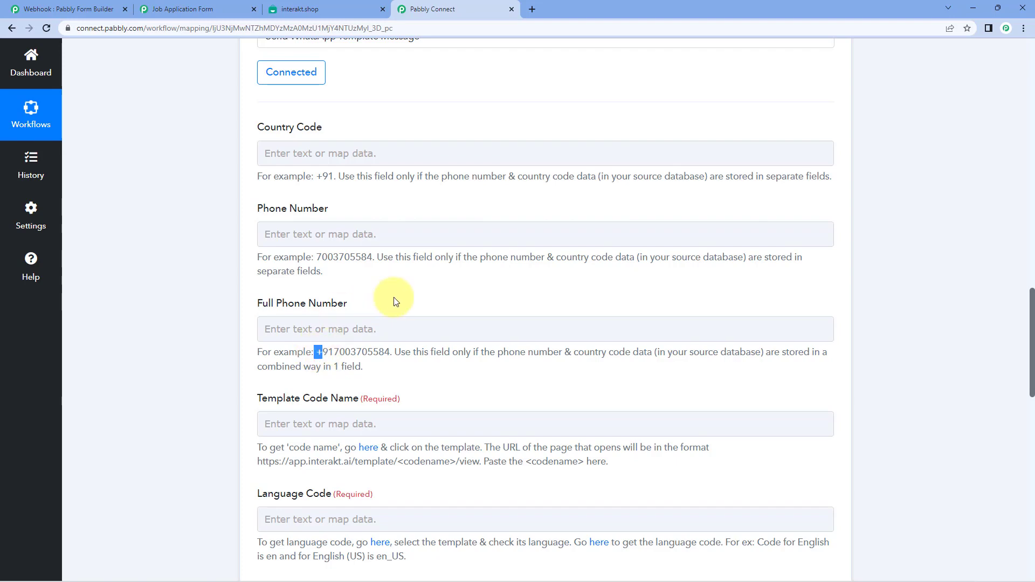
scroll(432, 273, "up", 9)
scroll(518, 290, "up", 1)
left_click_drag(631, 149, 557, 148)
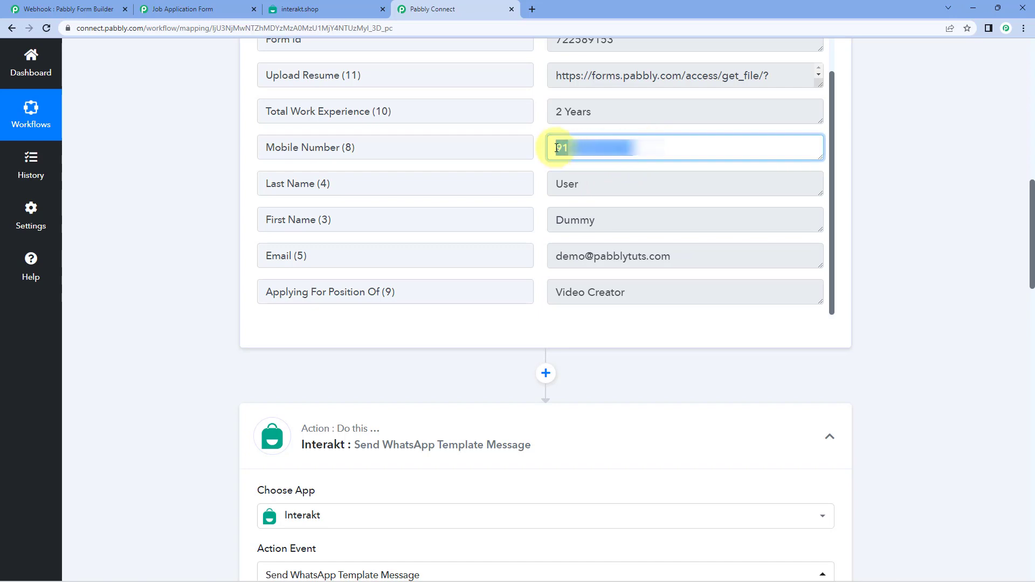
double_click(557, 148)
left_click(544, 150)
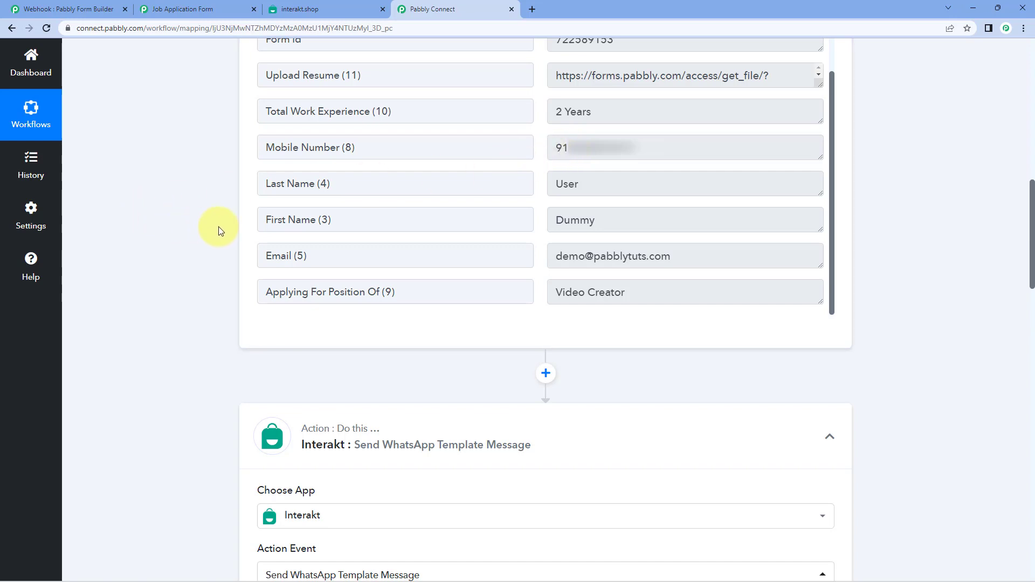
left_click(647, 144)
double_click(694, 147)
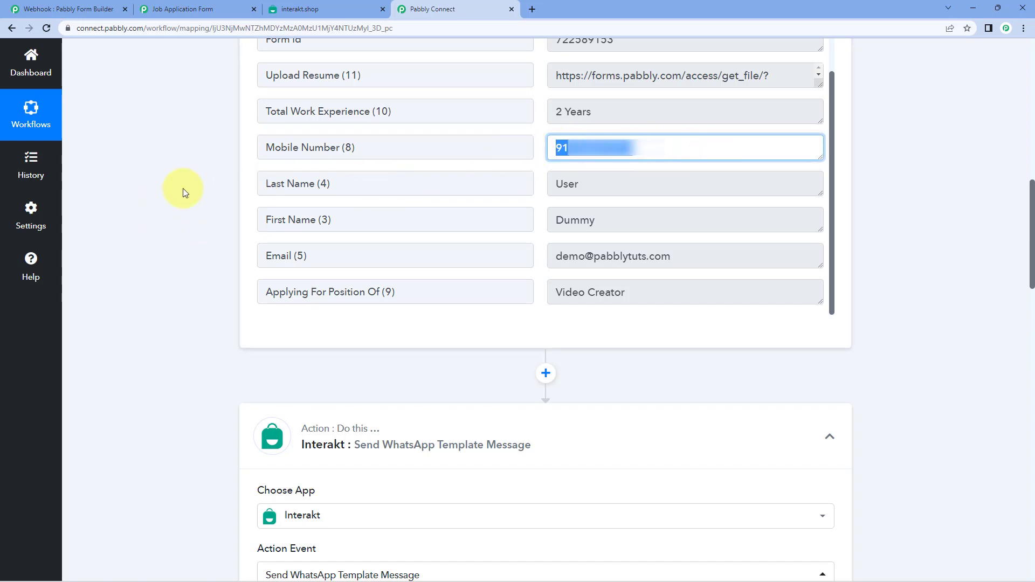
left_click(202, 183)
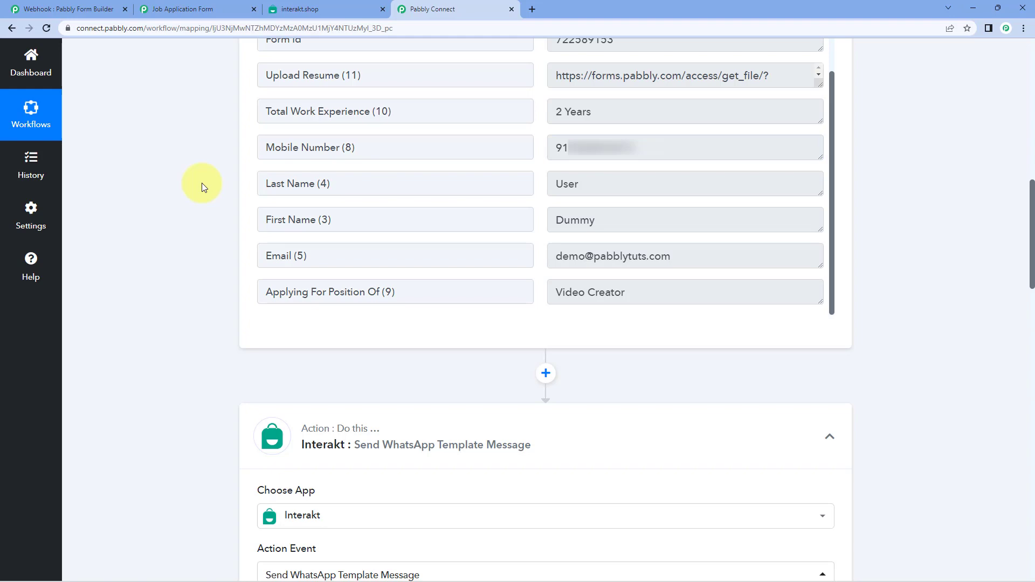
scroll(202, 183, "down", 6)
scroll(205, 193, "down", 6)
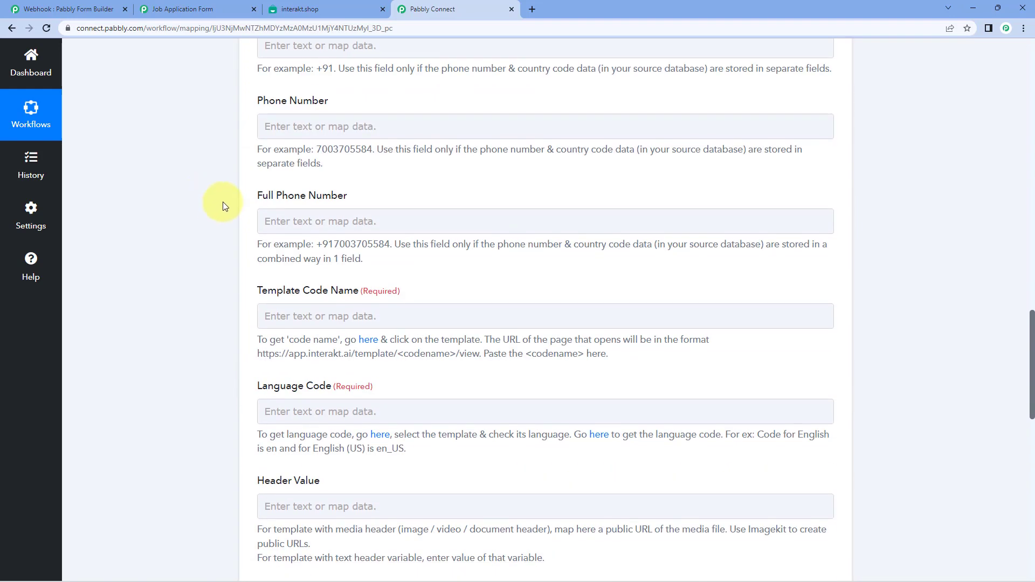
- Fill Full Phone Number with '+' followed by the mapped '1. Mobile Number (8)'
left_click(286, 220)
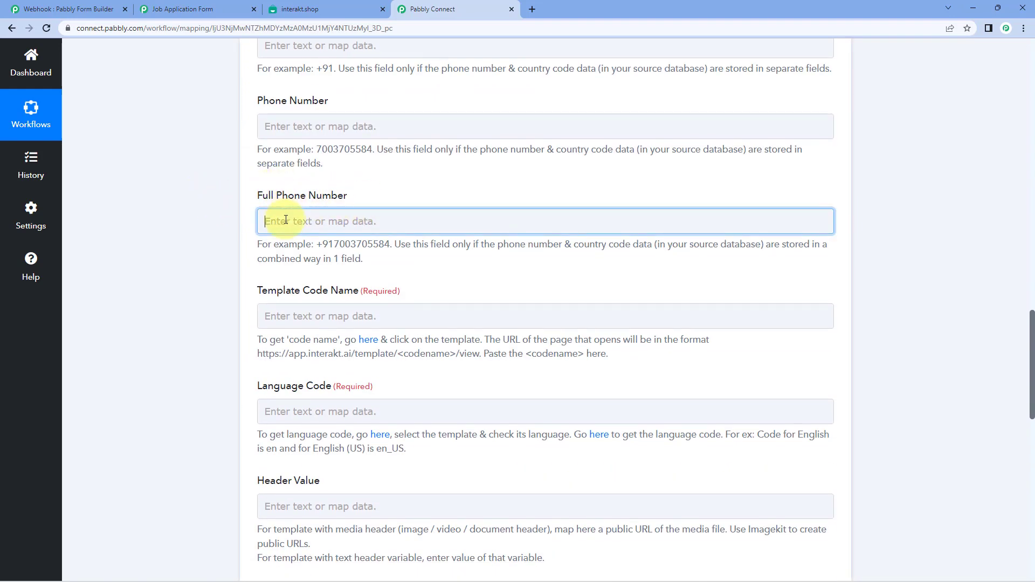
type("+")
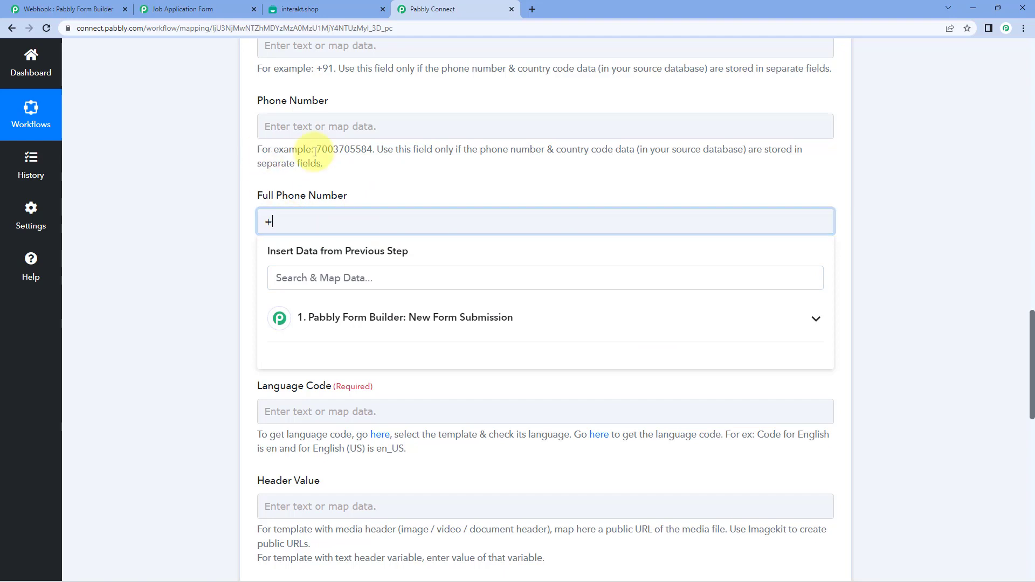
left_click(429, 323)
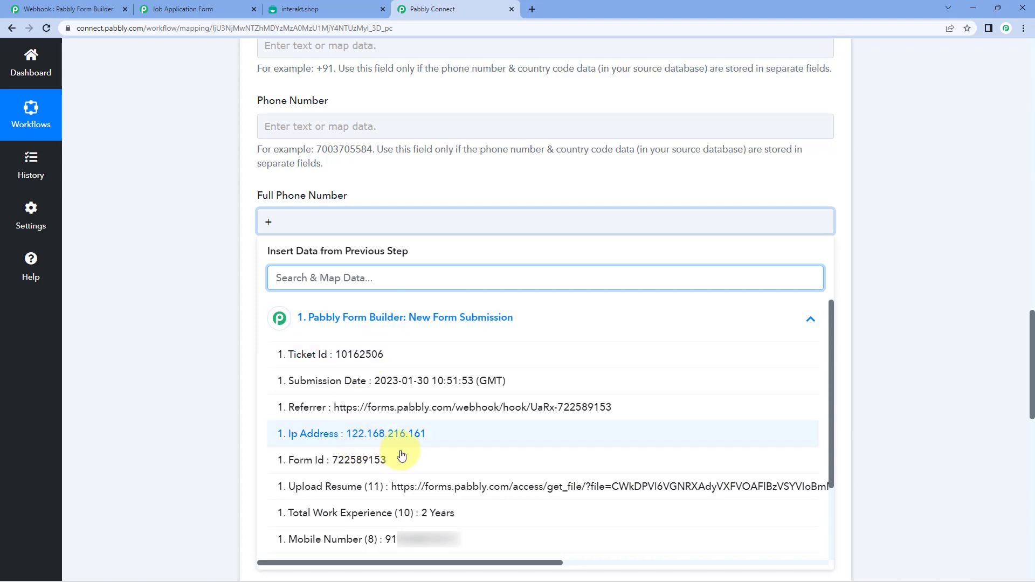
left_click(355, 540)
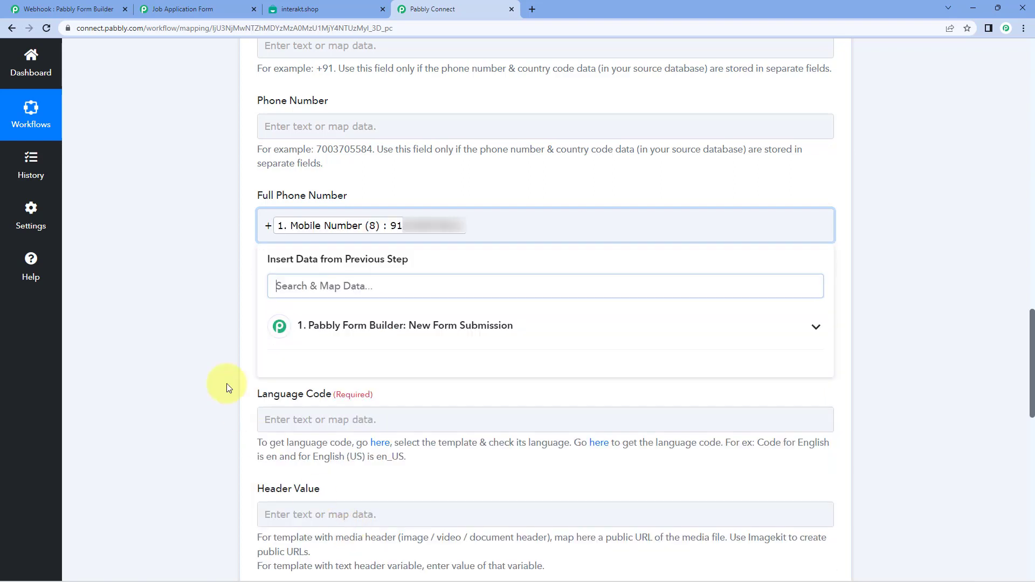
left_click(215, 302)
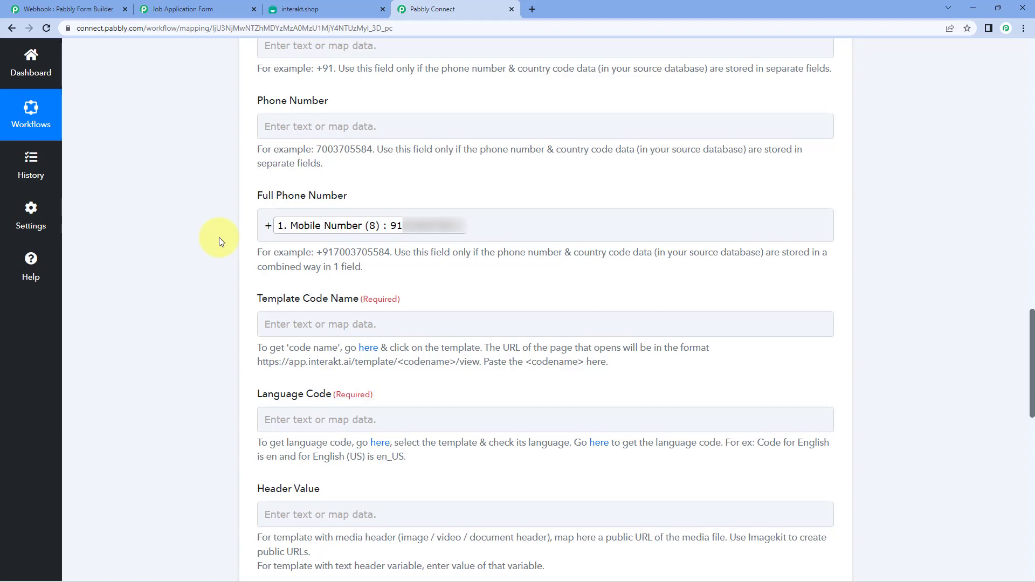
scroll(219, 237, "down", 5)
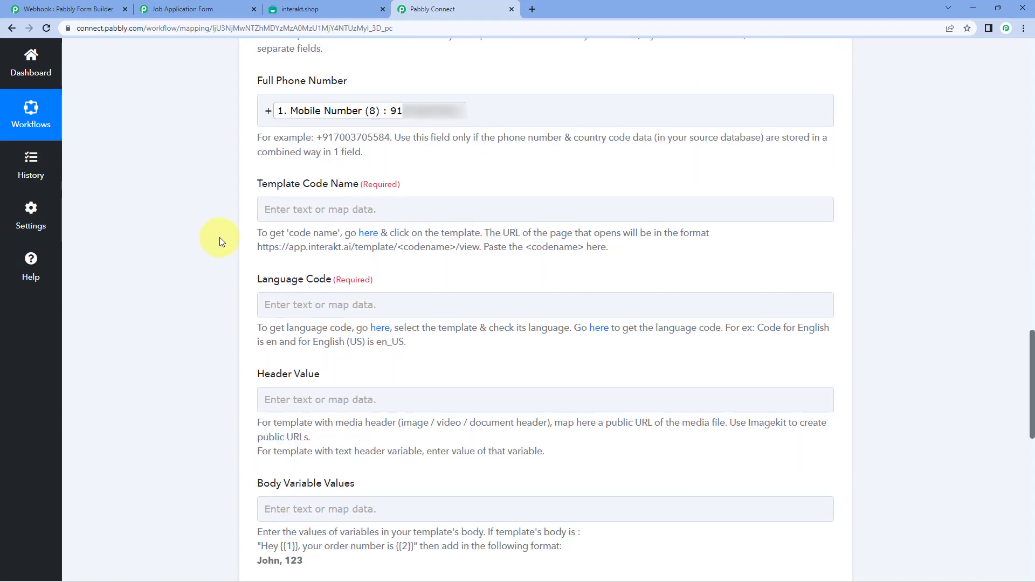
scroll(219, 237, "up", 1)
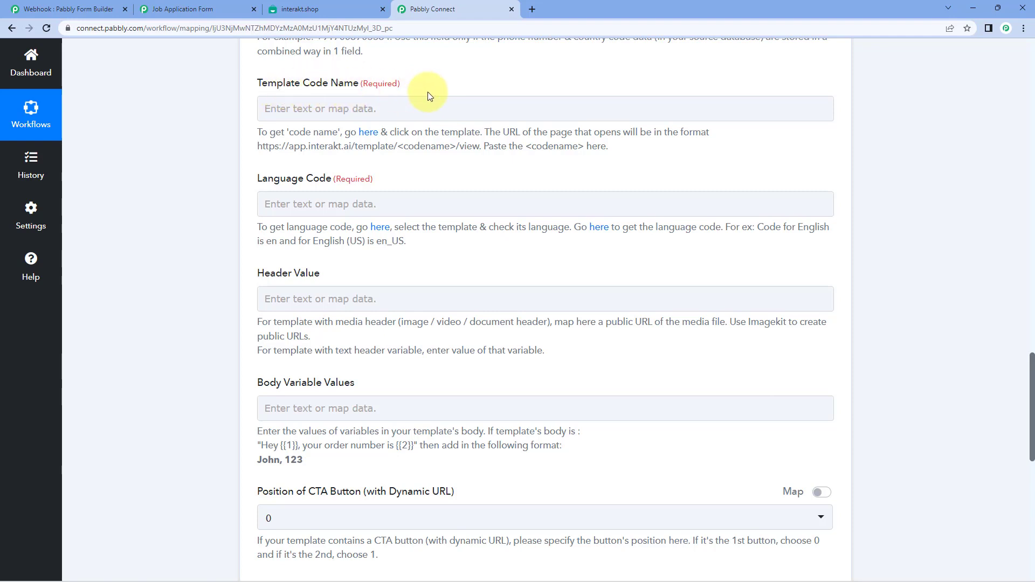
left_click(398, 103)
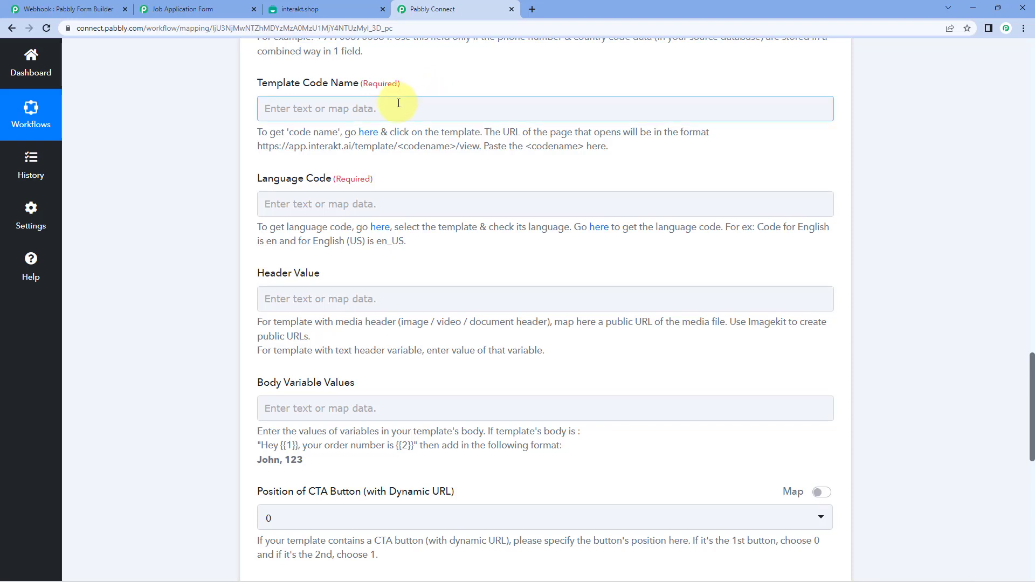
- Copy the job_applicant template code name from its Interakt page address
left_click(325, 9)
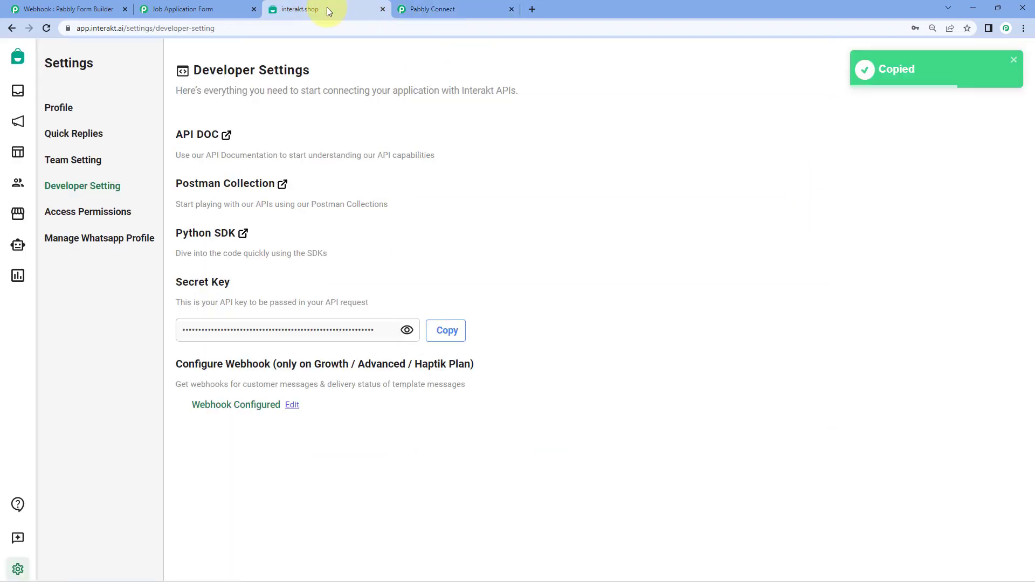
left_click(18, 151)
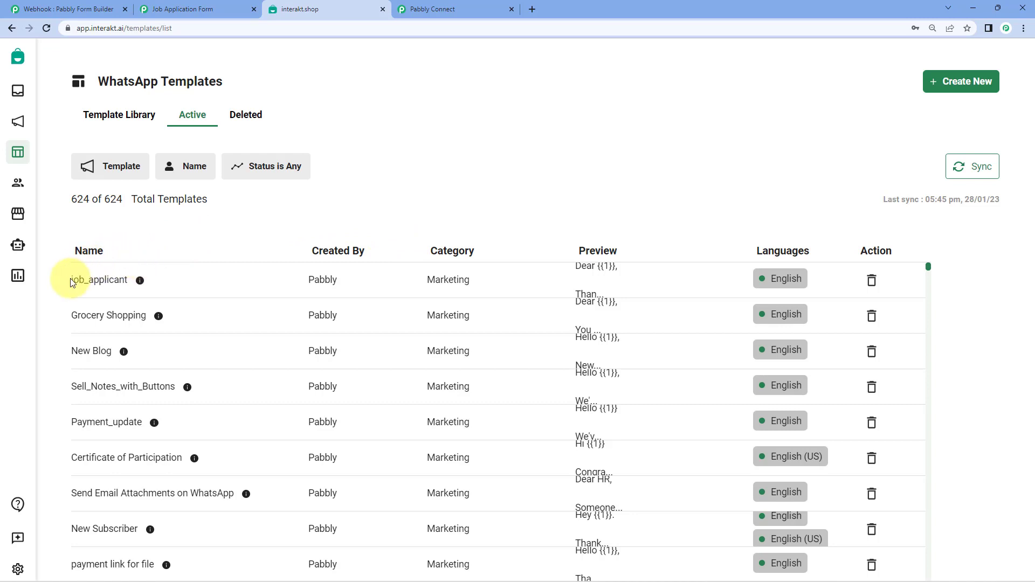
left_click(184, 282)
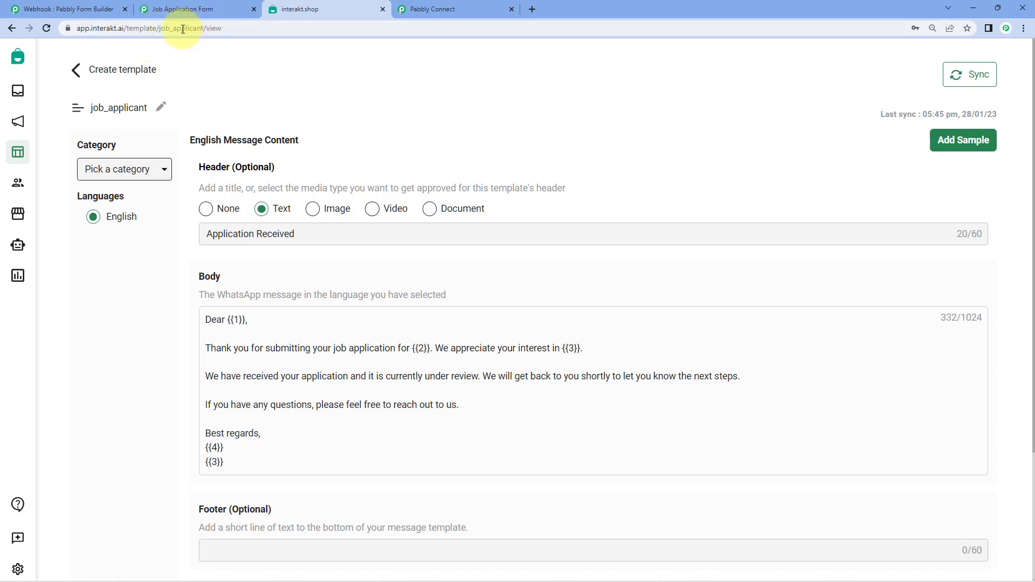
double_click(182, 28)
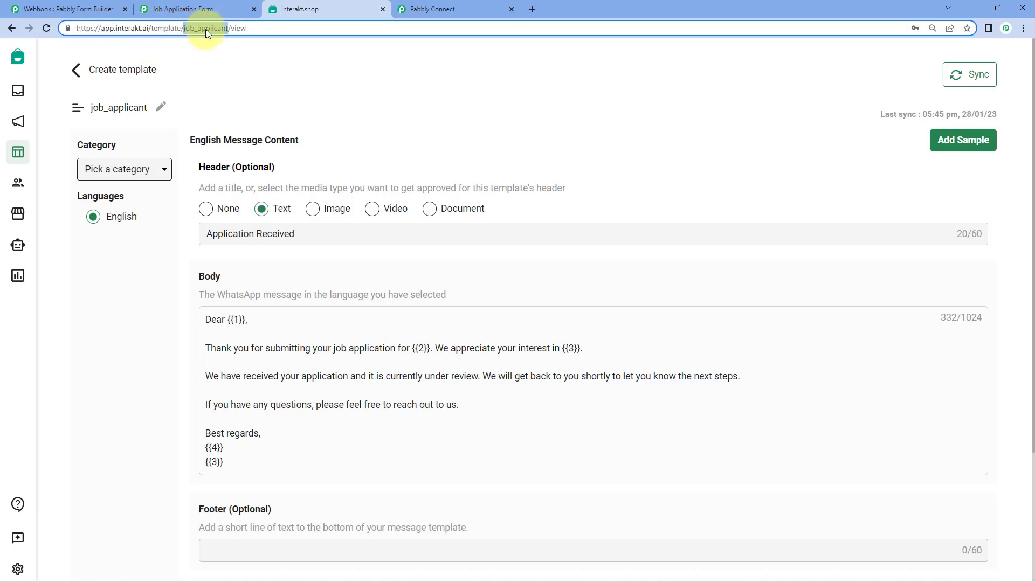
right_click(205, 29)
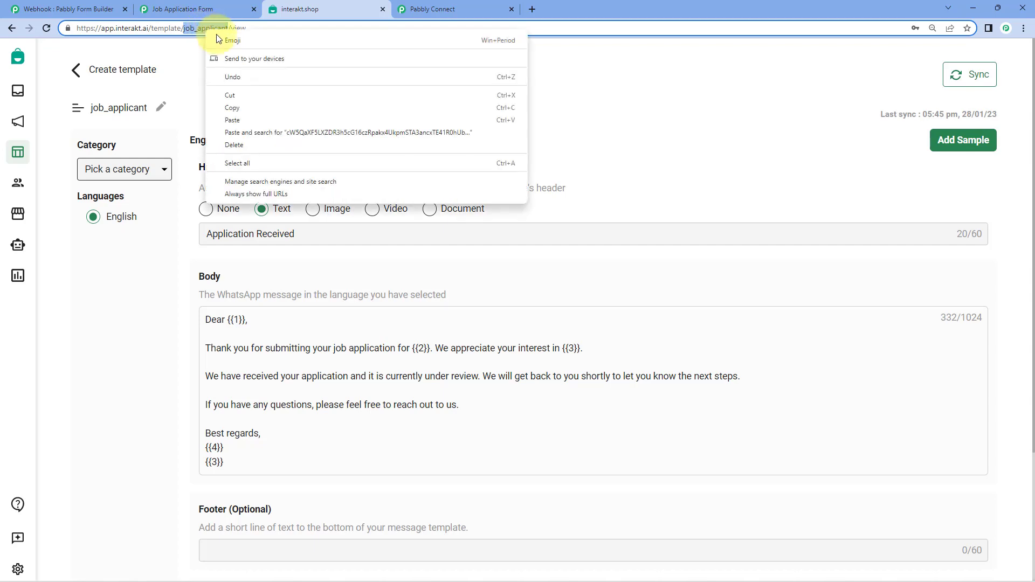
left_click(241, 106)
left_click(292, 105)
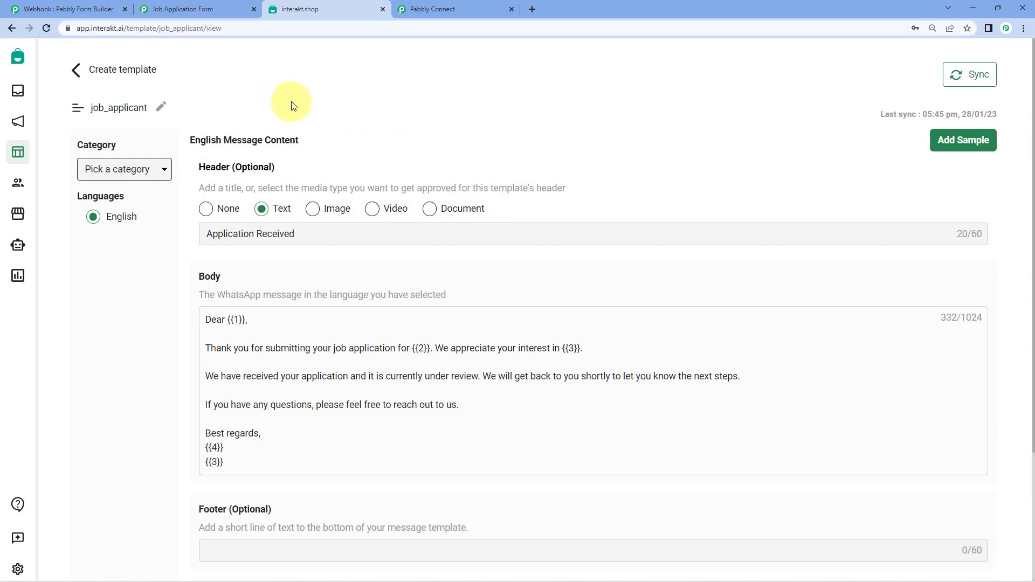
left_click(457, 6)
- Paste job_applicant into the Template Code Name field
left_click(297, 104)
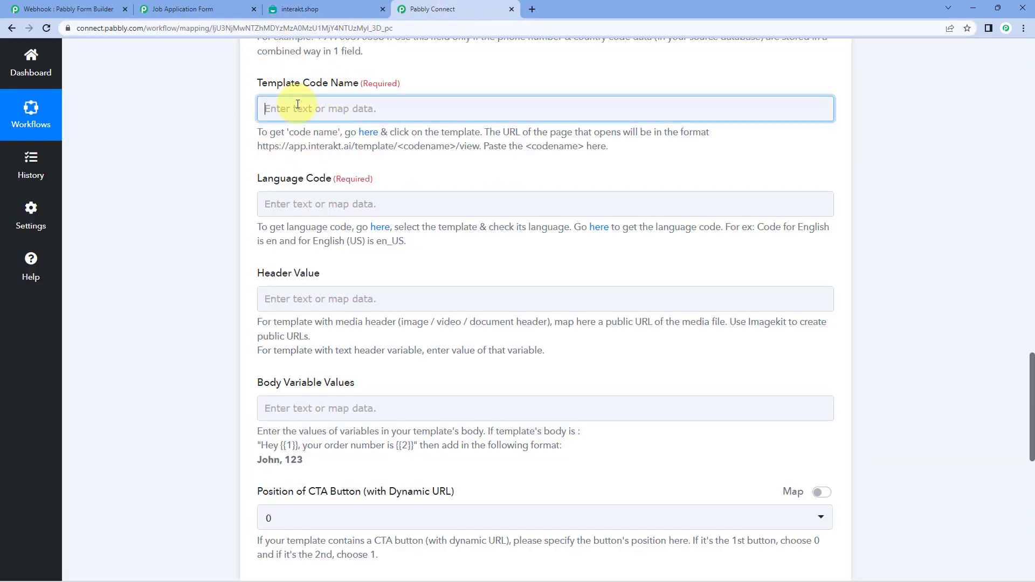
right_click(298, 104)
left_click(348, 195)
left_click(219, 129)
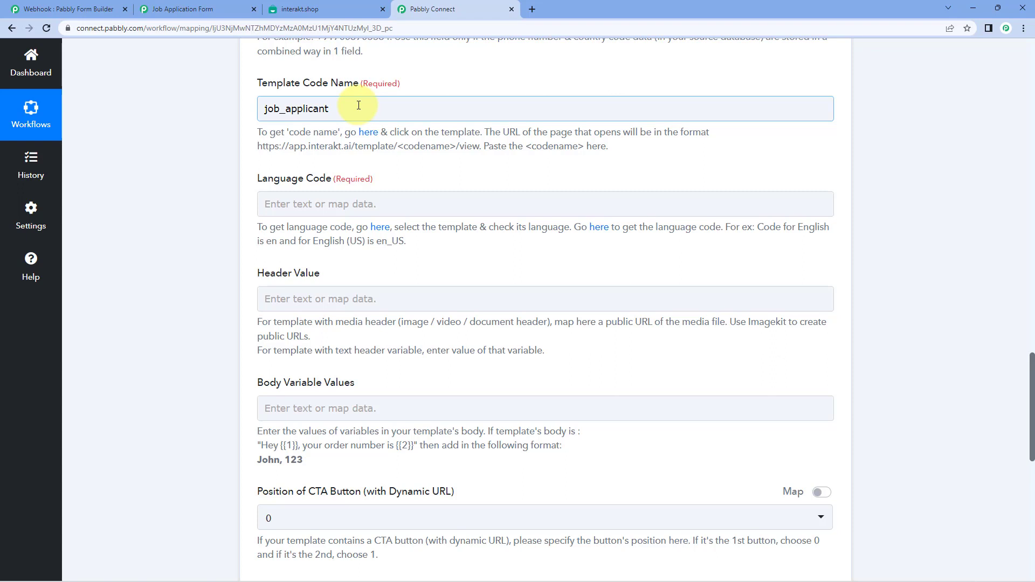
left_click(219, 81)
- Confirm the template's language in Interakt and set Language Code to en
left_click(315, 4)
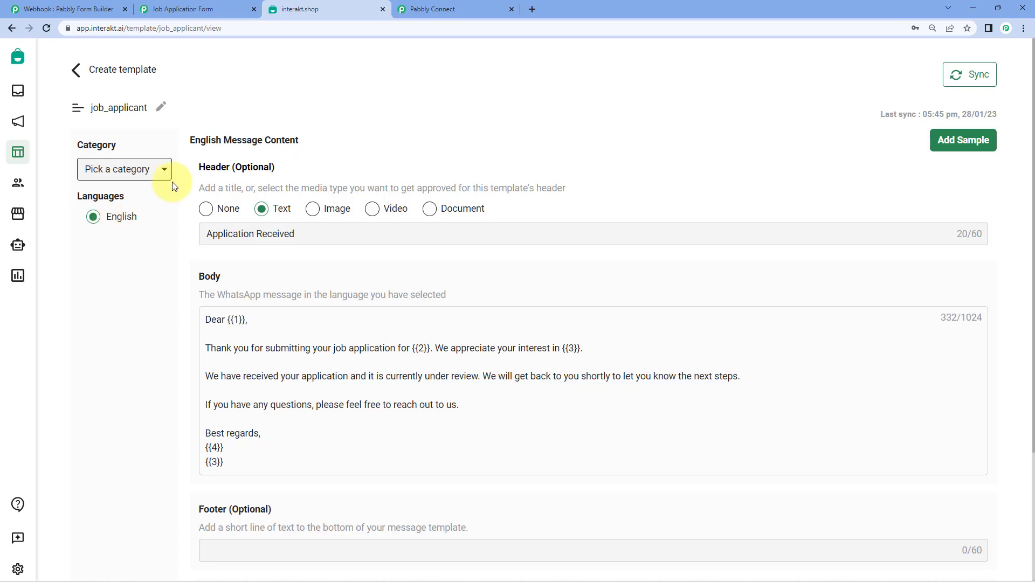
left_click(409, 9)
left_click(321, 205)
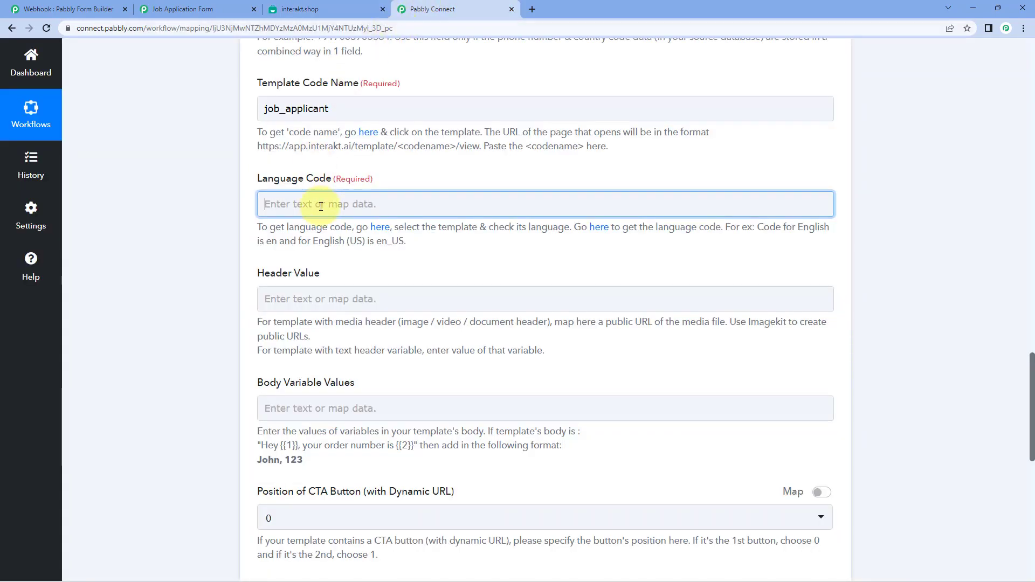
type("en")
left_click(330, 166)
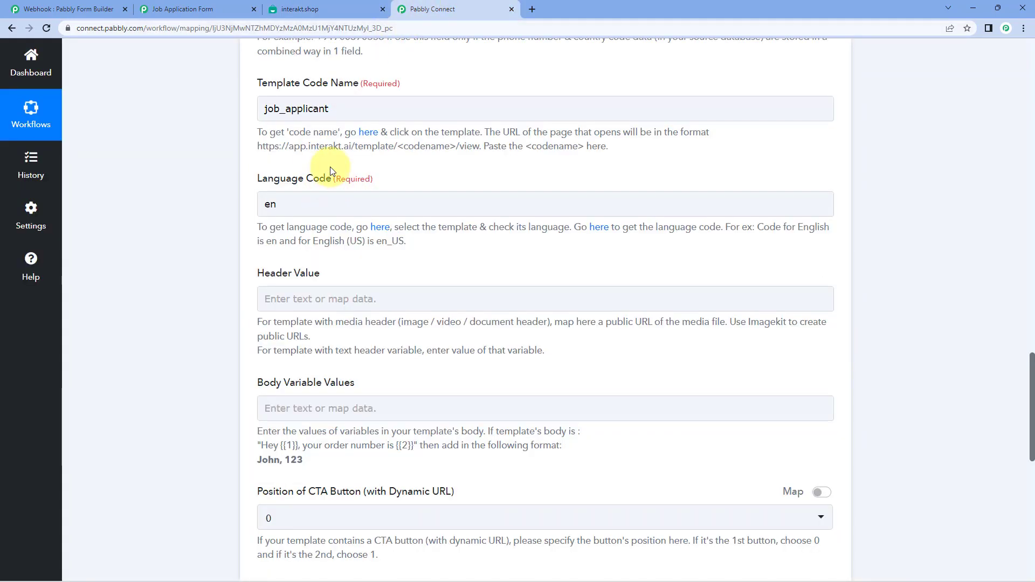
left_click(341, 8)
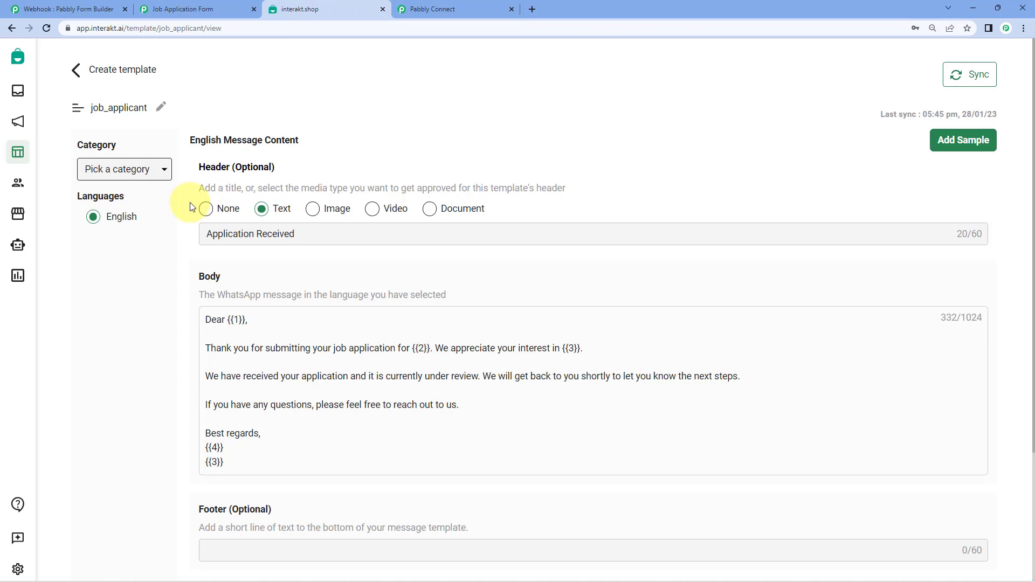
left_click(437, 10)
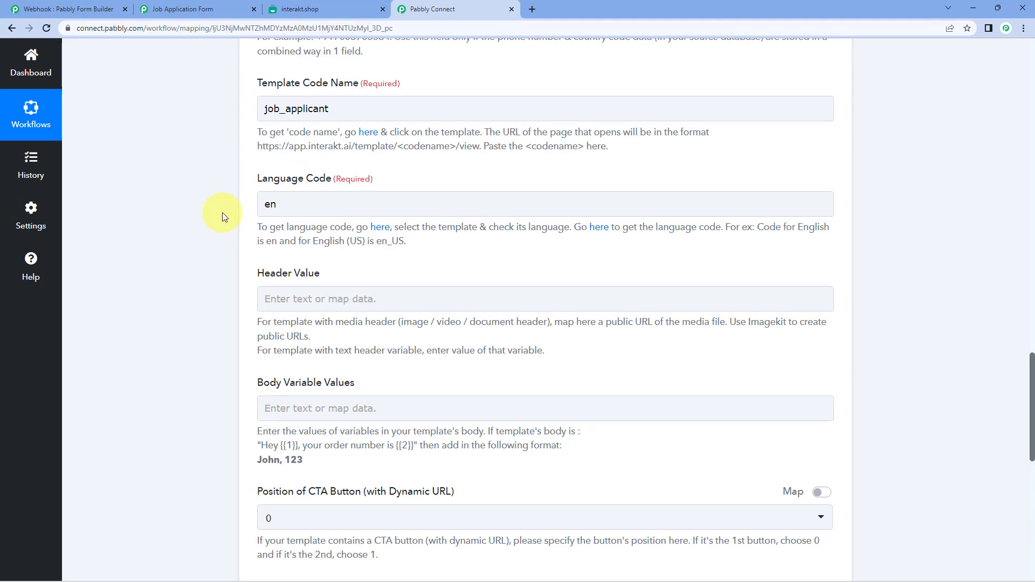
- Compare the job_applicant template's header in Interakt against the Pabbly mapping form
scroll(222, 213, "down", 2)
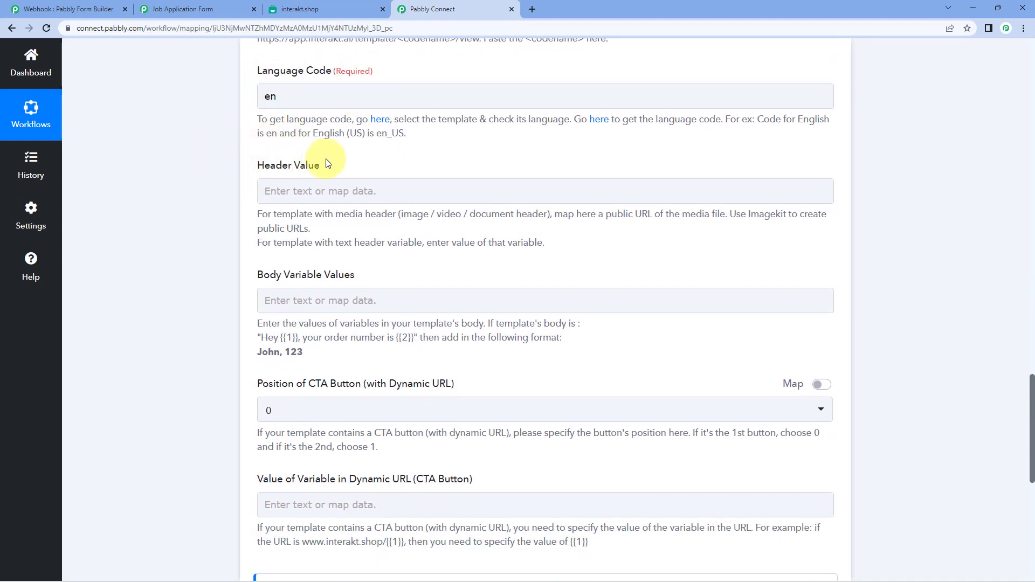
left_click(302, 9)
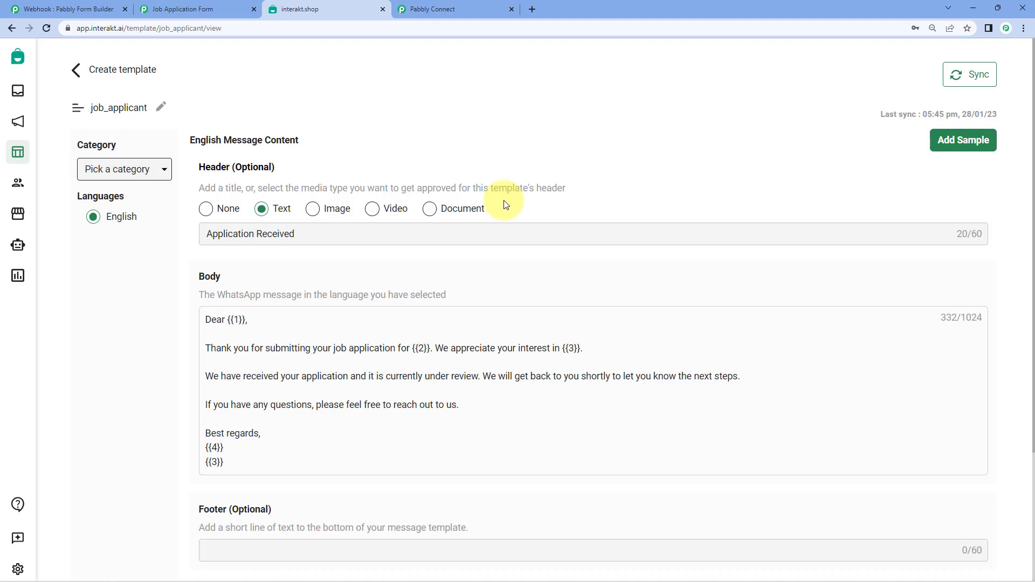
left_click(432, 11)
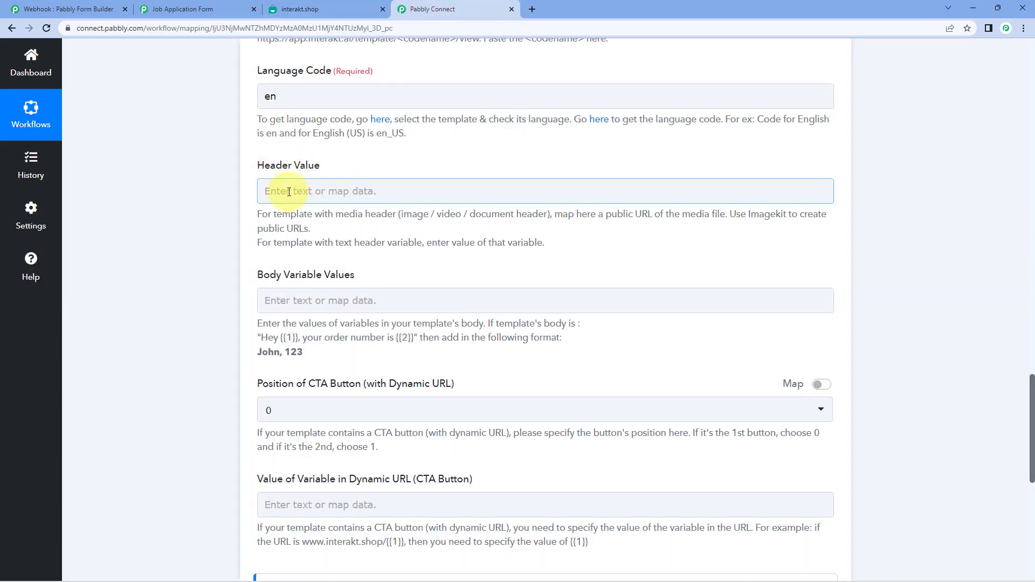
left_click(351, 6)
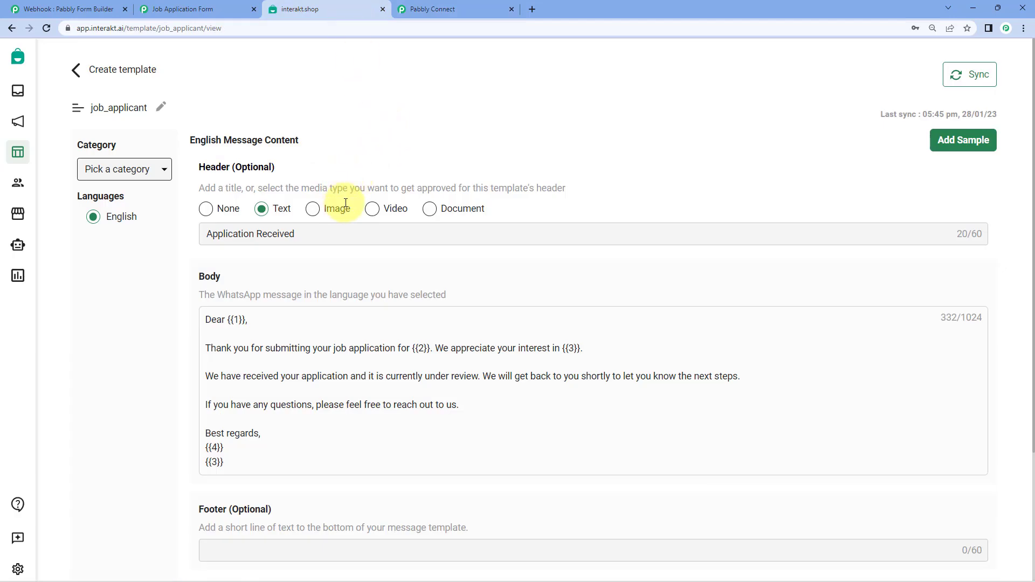
left_click(462, 9)
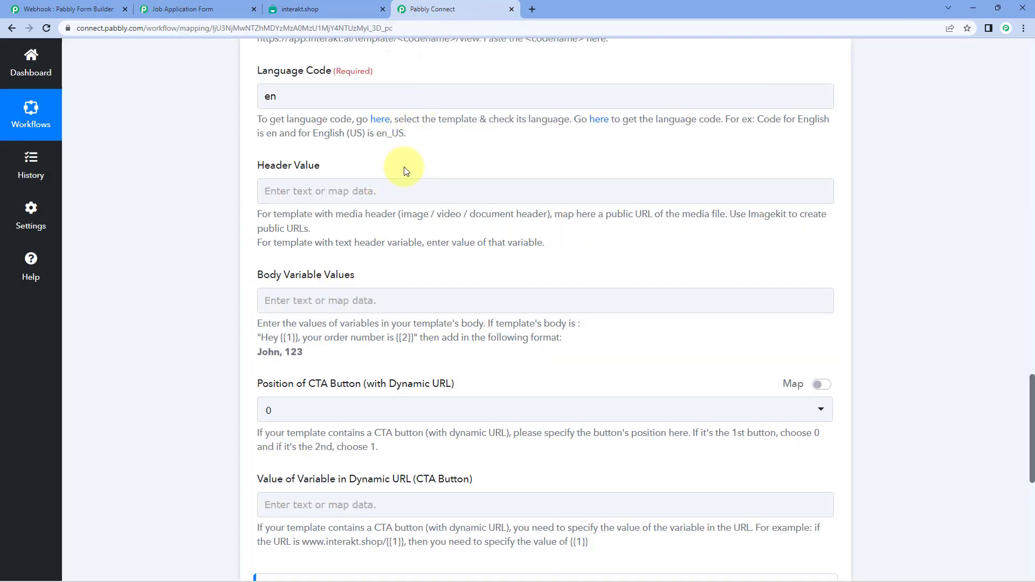
left_click(339, 6)
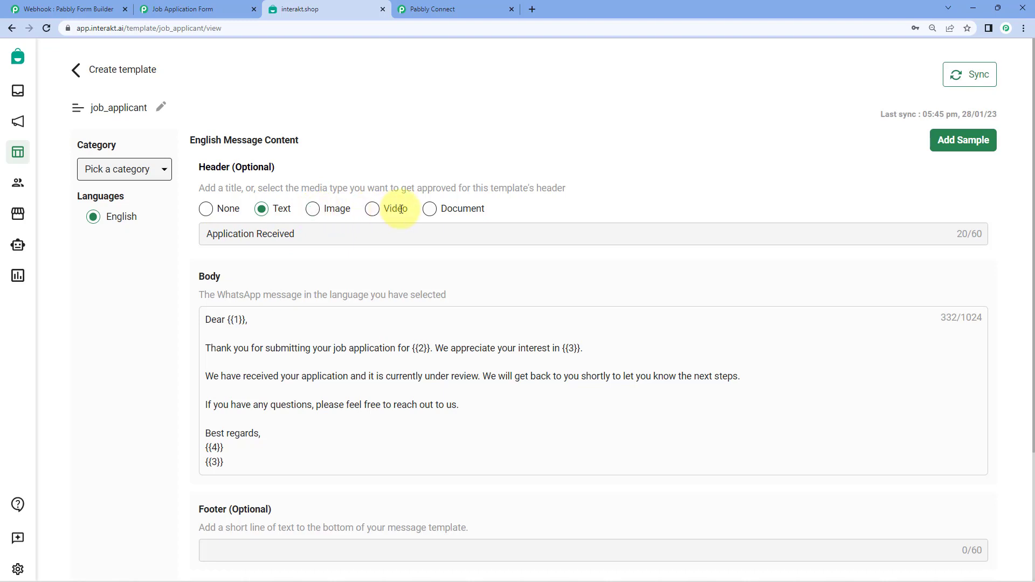
left_click(431, 9)
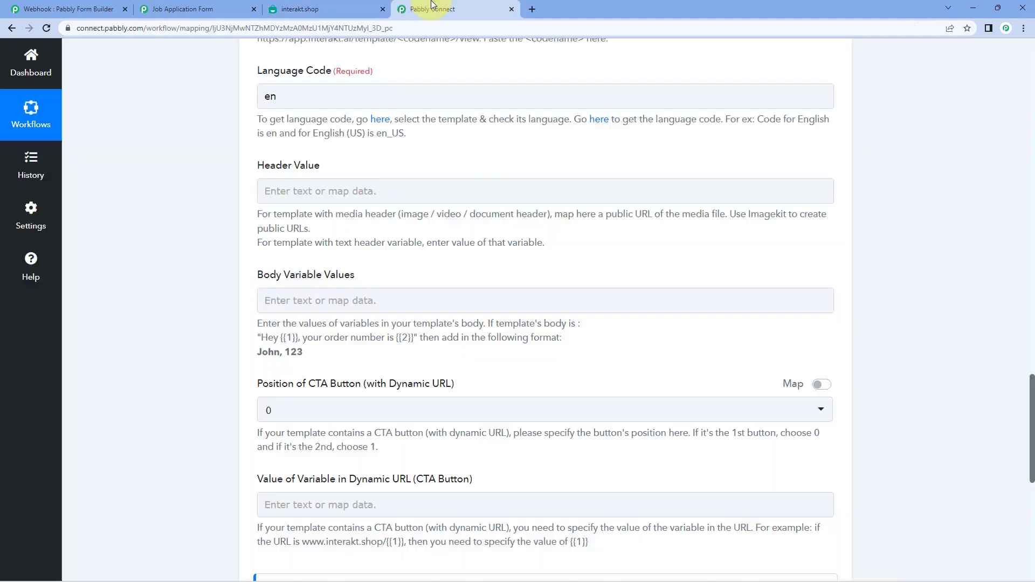
scroll(361, 163, "down", 1)
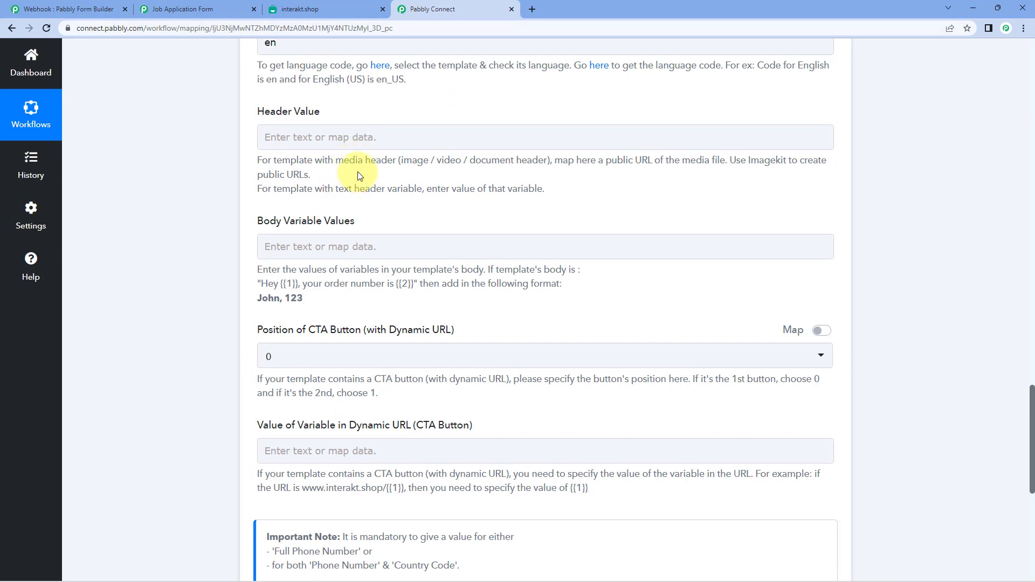
- Leave Header Value empty and bring up the job_applicant template in Interakt
left_click(341, 141)
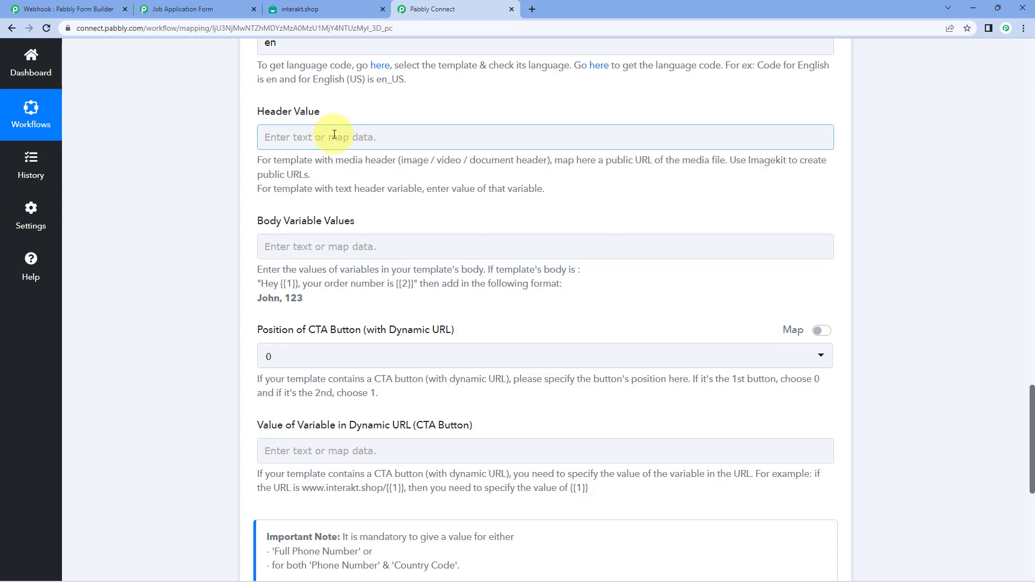
left_click(233, 178)
scroll(229, 167, "down", 1)
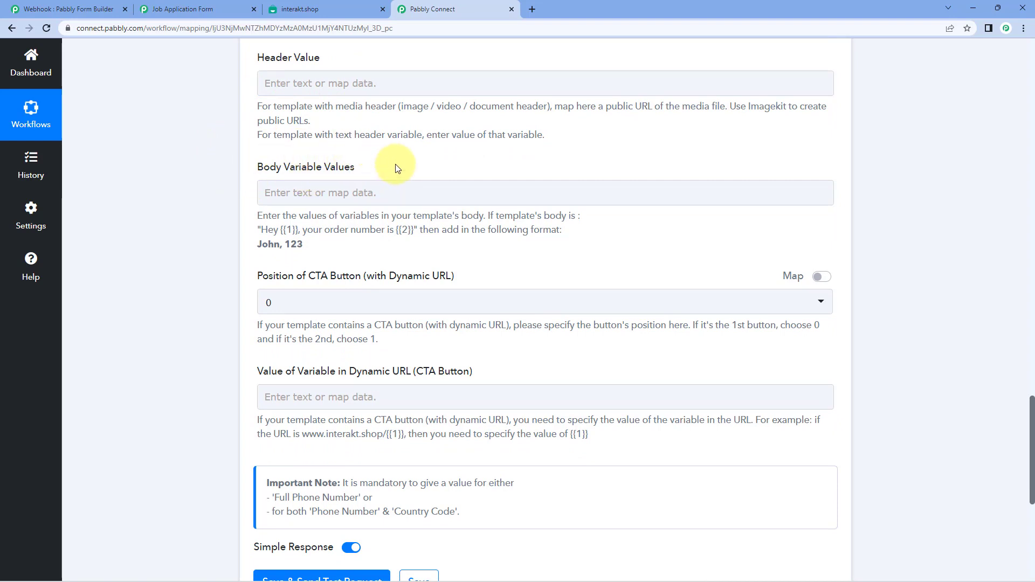
left_click(309, 6)
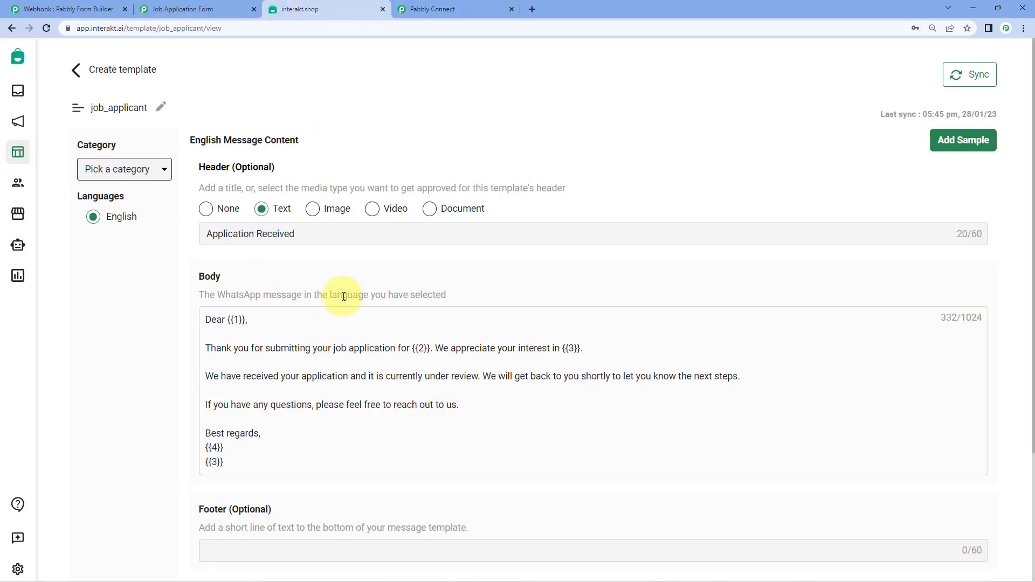
- Review the {{1}}, {{2}} and {{3}} placeholders in the job_applicant template body
scroll(324, 294, "down", 1)
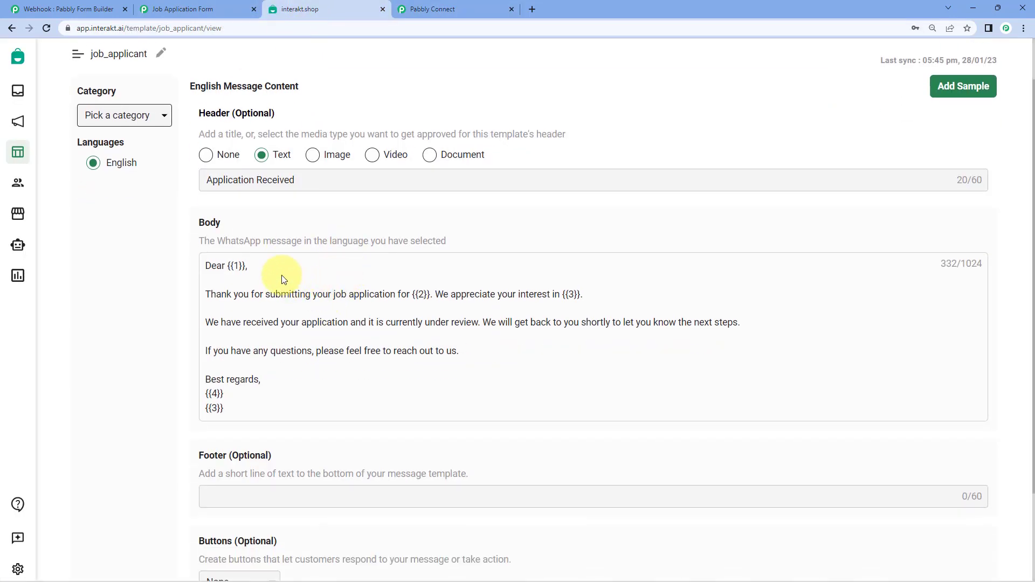
left_click_drag(231, 267, 239, 266)
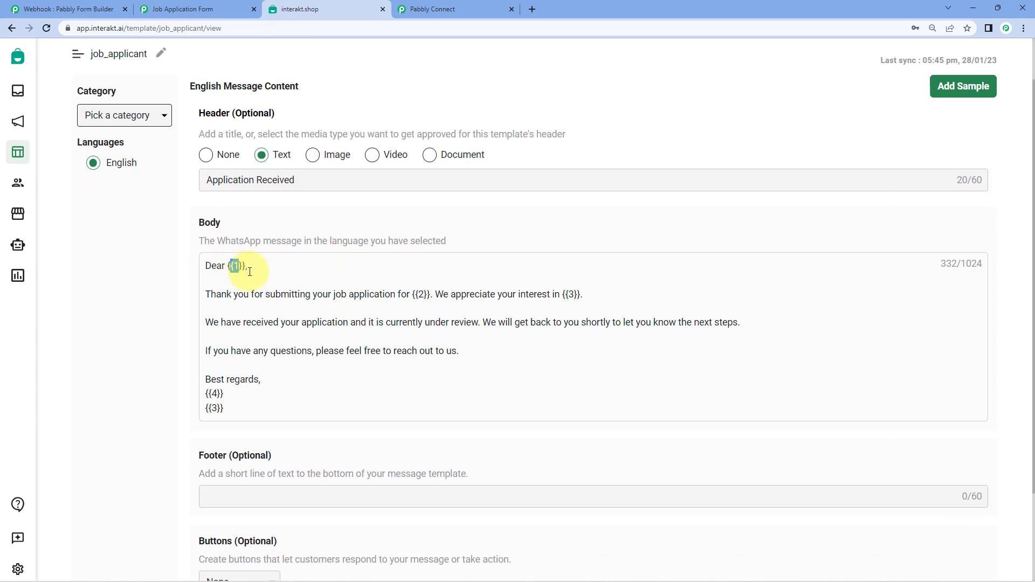
left_click(425, 294)
double_click(425, 294)
left_click_drag(578, 295, 555, 295)
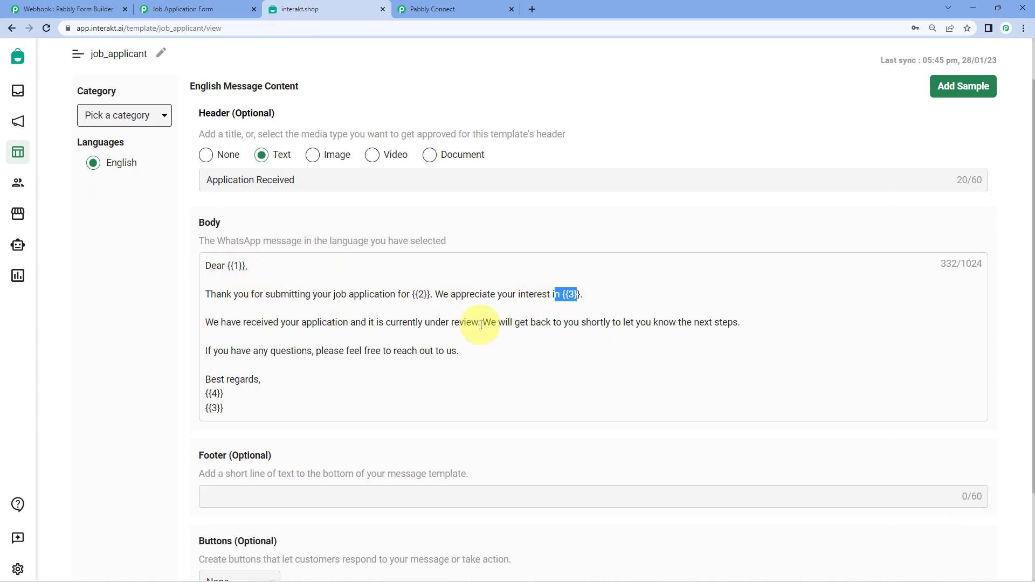
left_click(226, 394)
left_click_drag(207, 408, 217, 409)
left_click(243, 410)
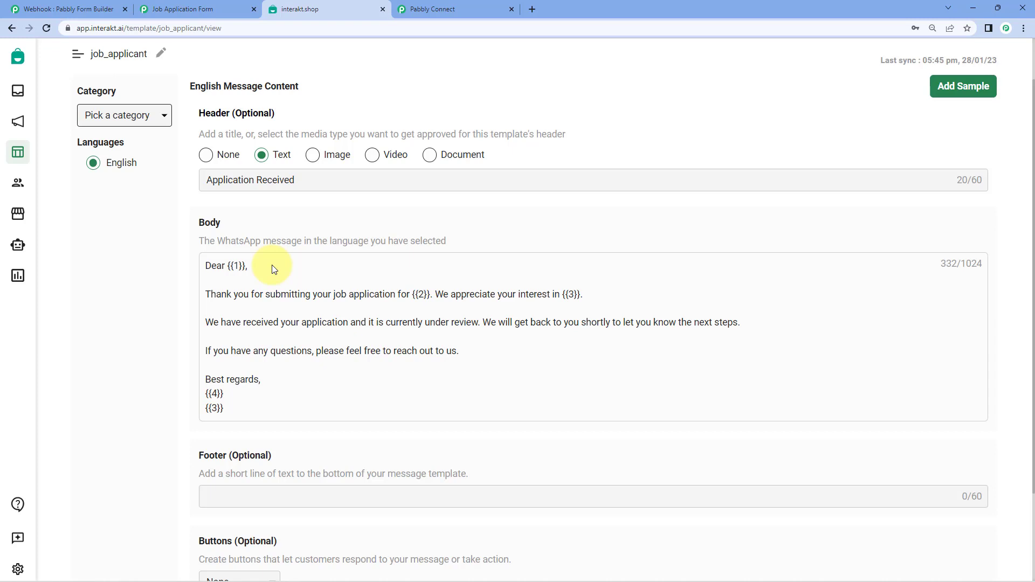
left_click_drag(248, 267, 230, 263)
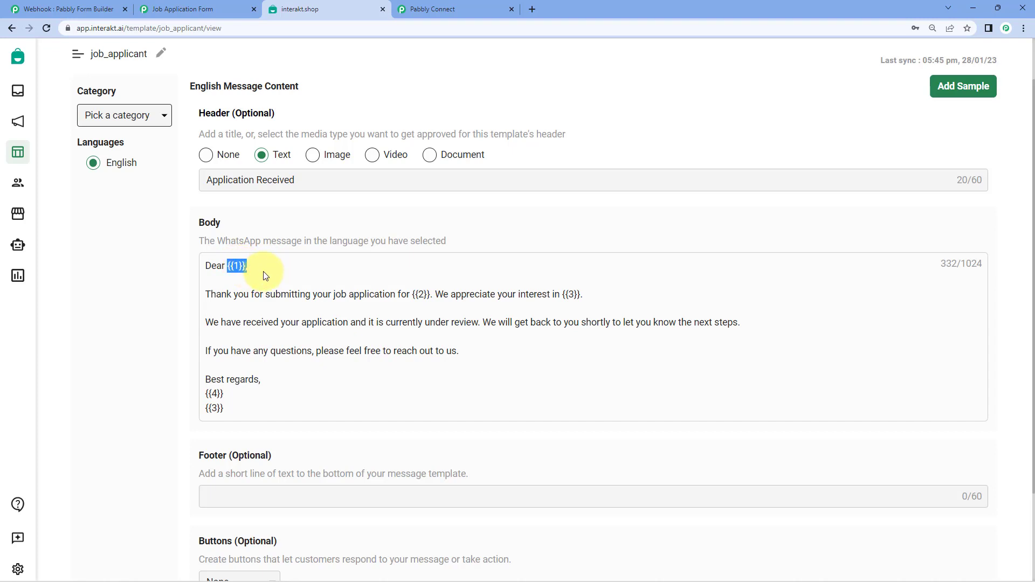
left_click(223, 266)
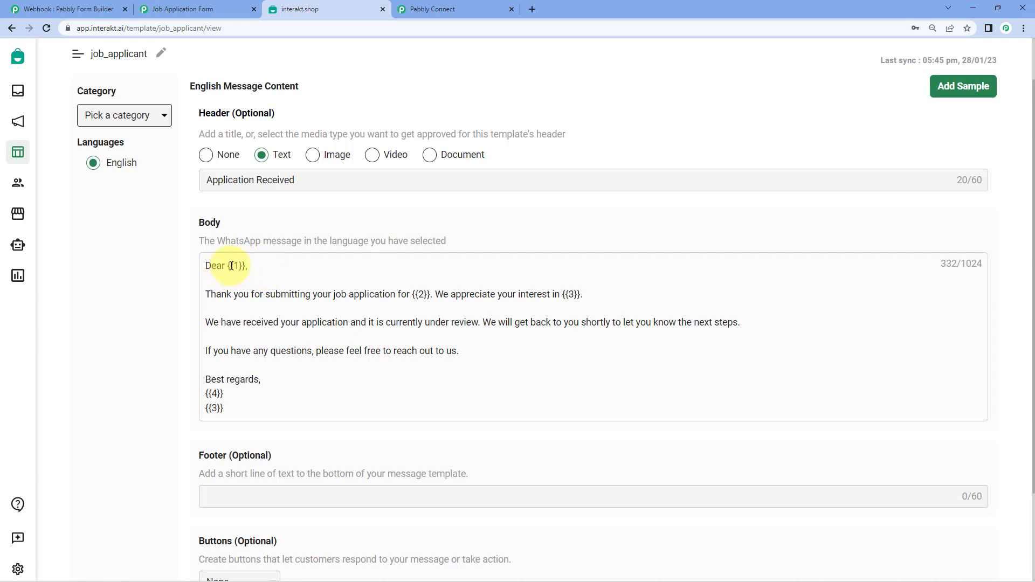
- Recheck the {{1}} placeholder and select the Body Variable Values field in Pabbly Connect
left_click(455, 5)
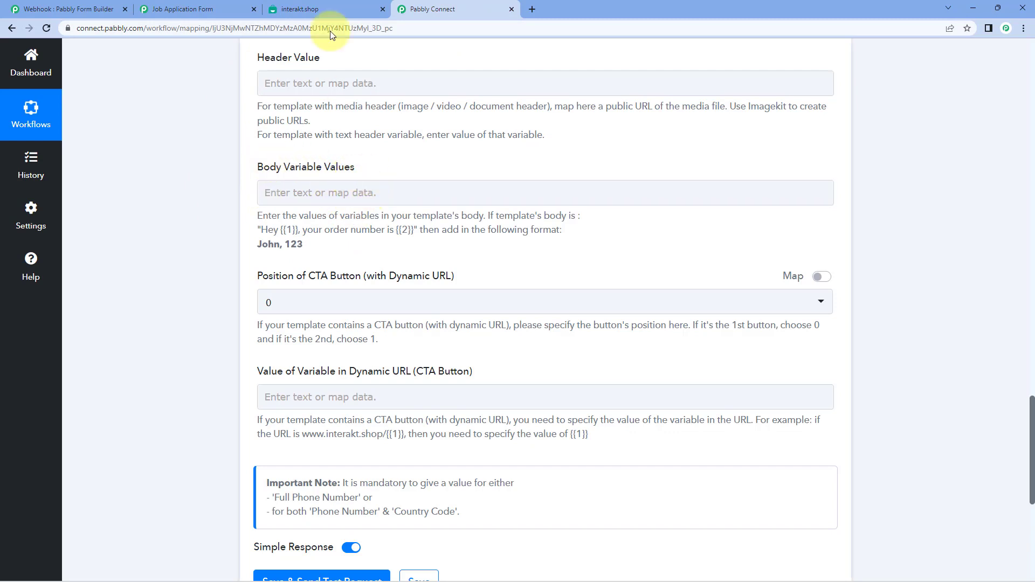
left_click(325, 8)
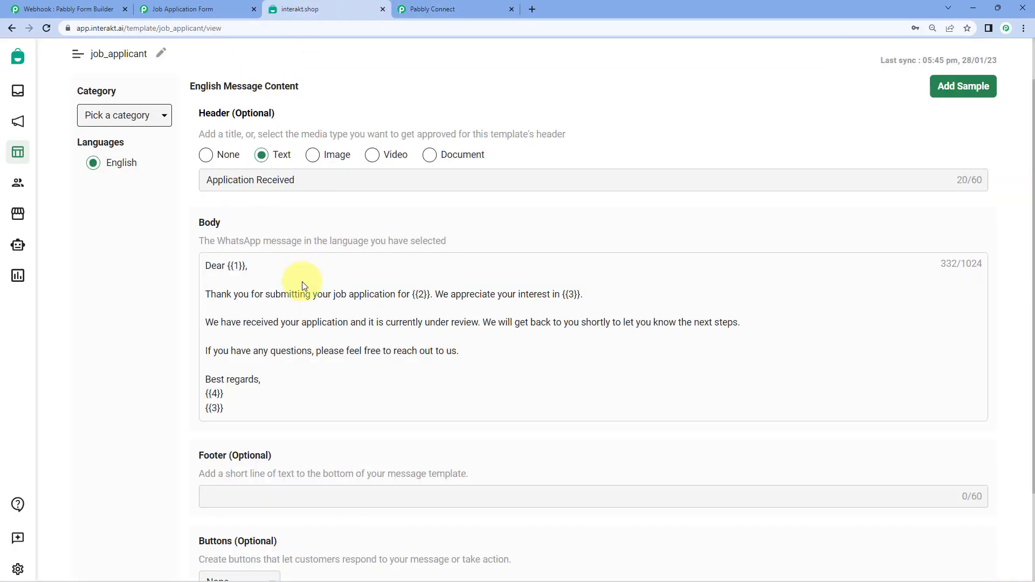
double_click(237, 265)
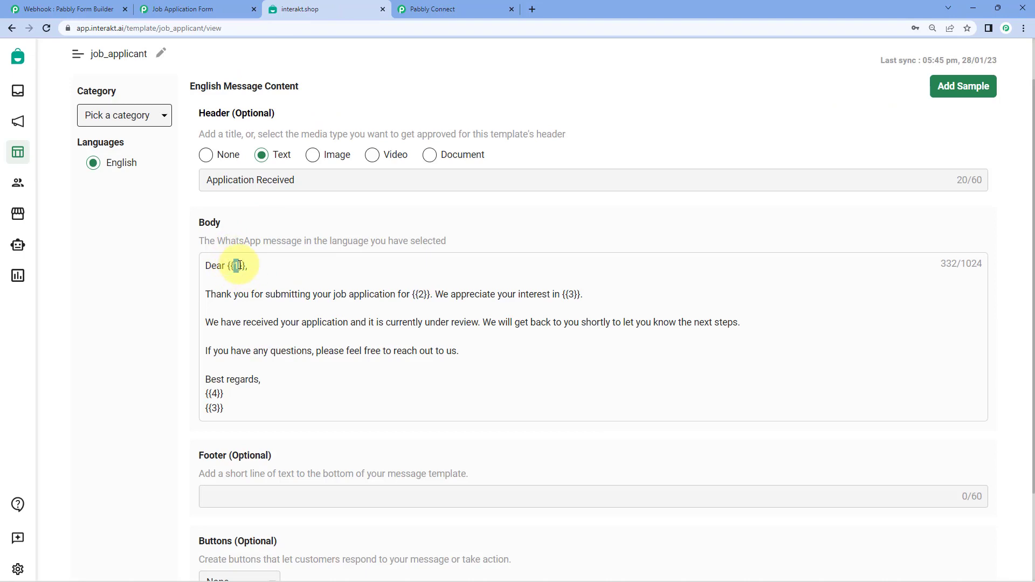
left_click(430, 8)
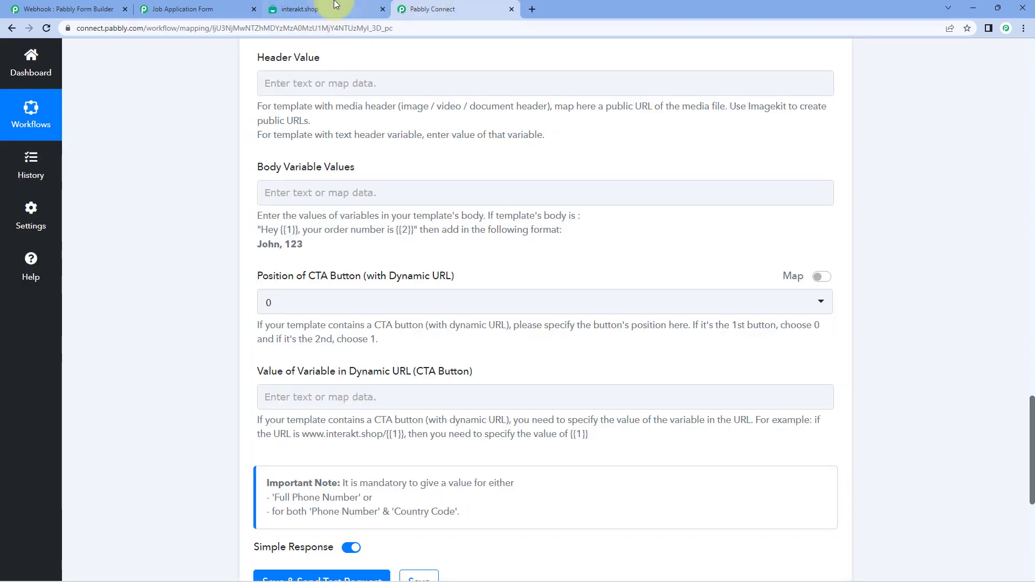
left_click(335, 4)
left_click(431, 6)
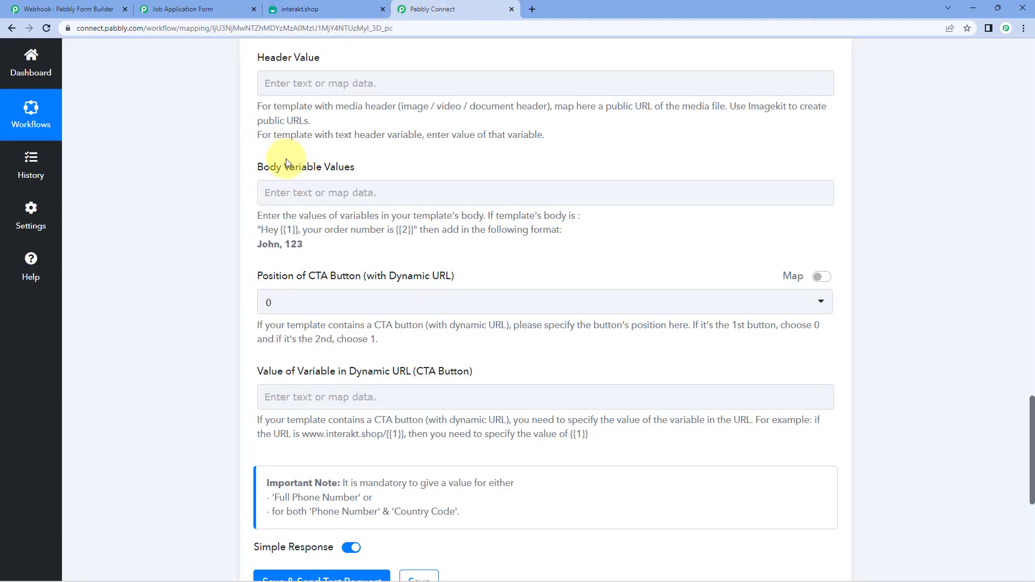
left_click(304, 195)
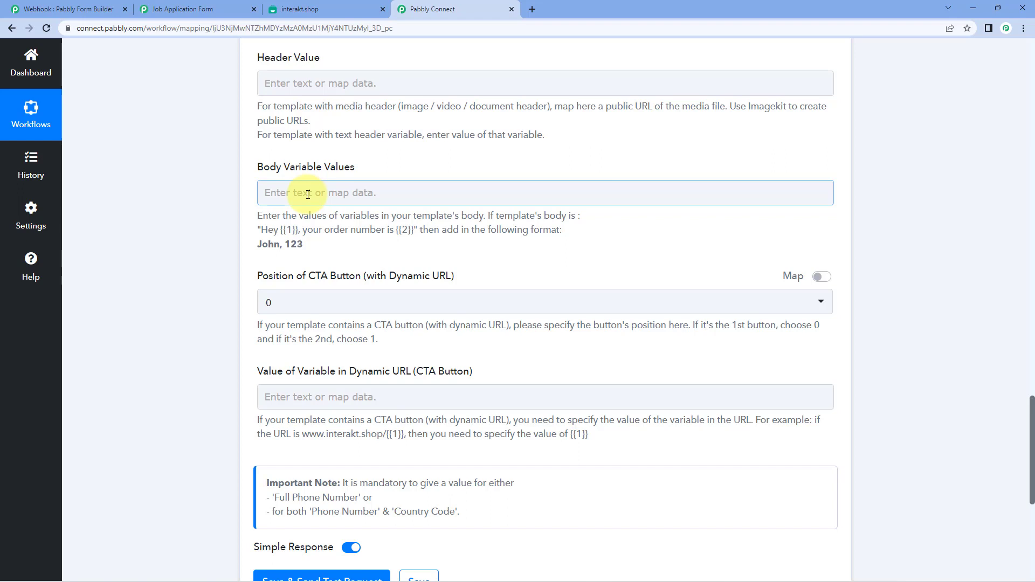
- Map the form submission's First Name (3) into Body Variable Values
left_click(306, 192)
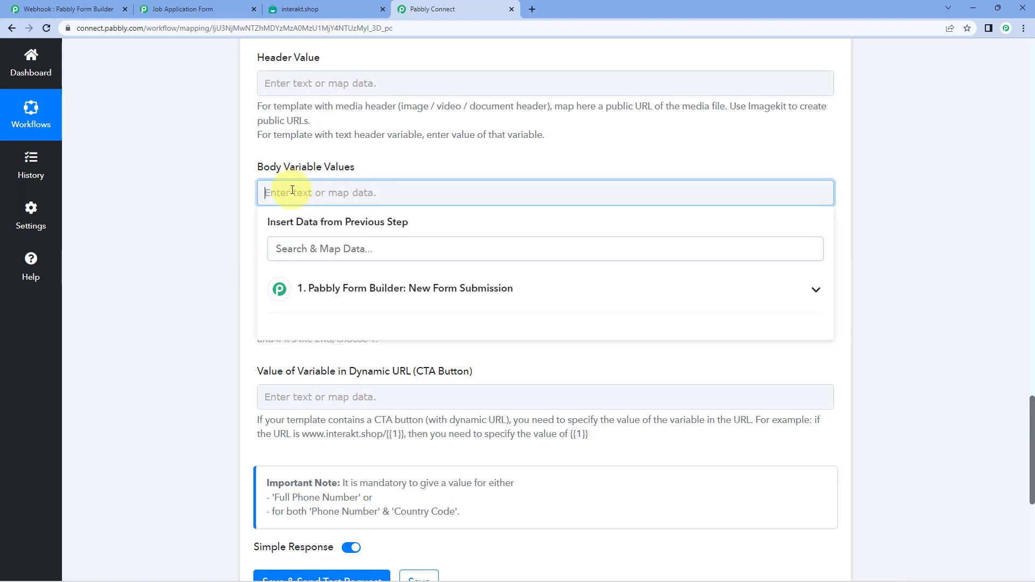
left_click(341, 295)
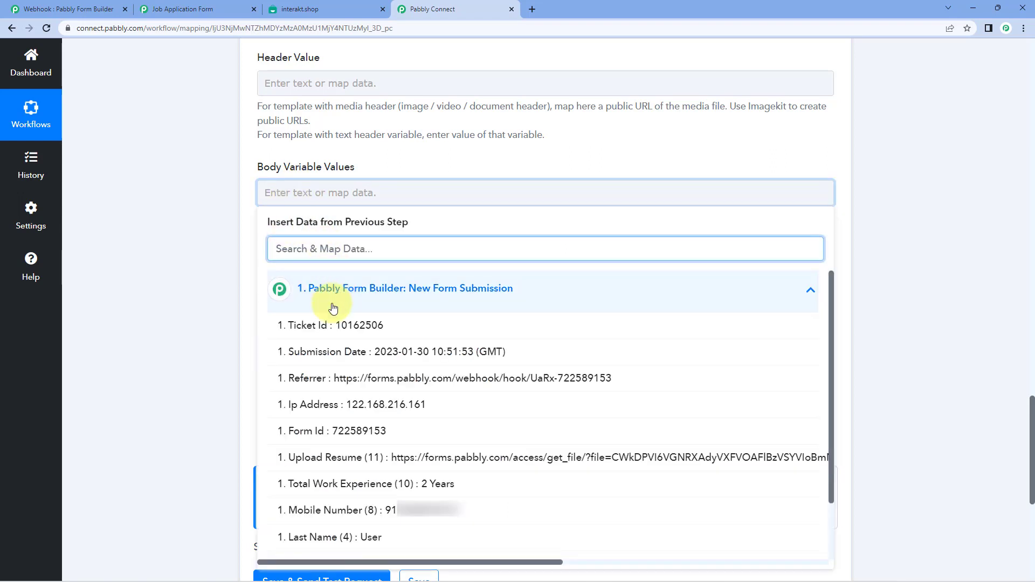
scroll(384, 402, "down", 1)
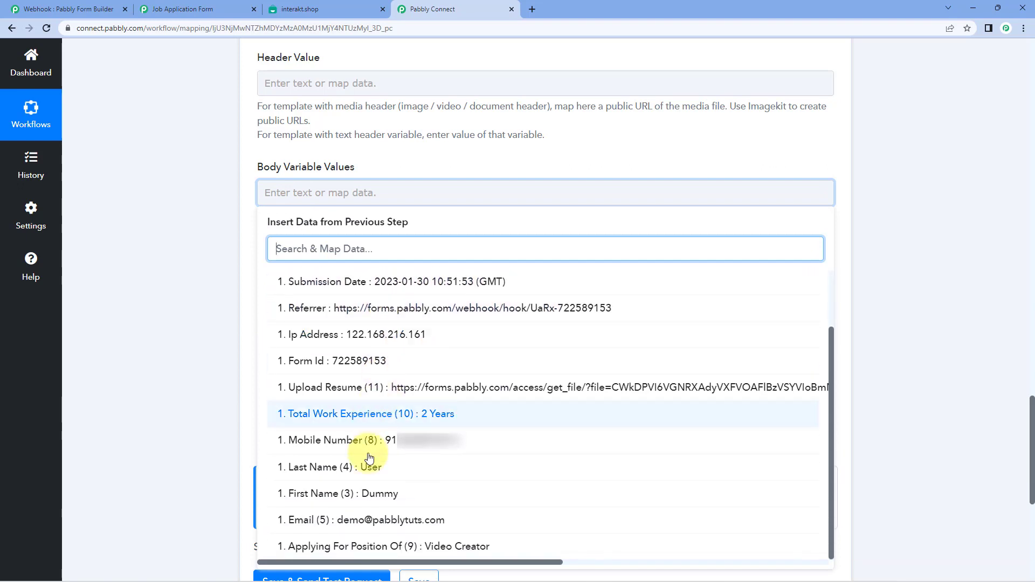
left_click(364, 496)
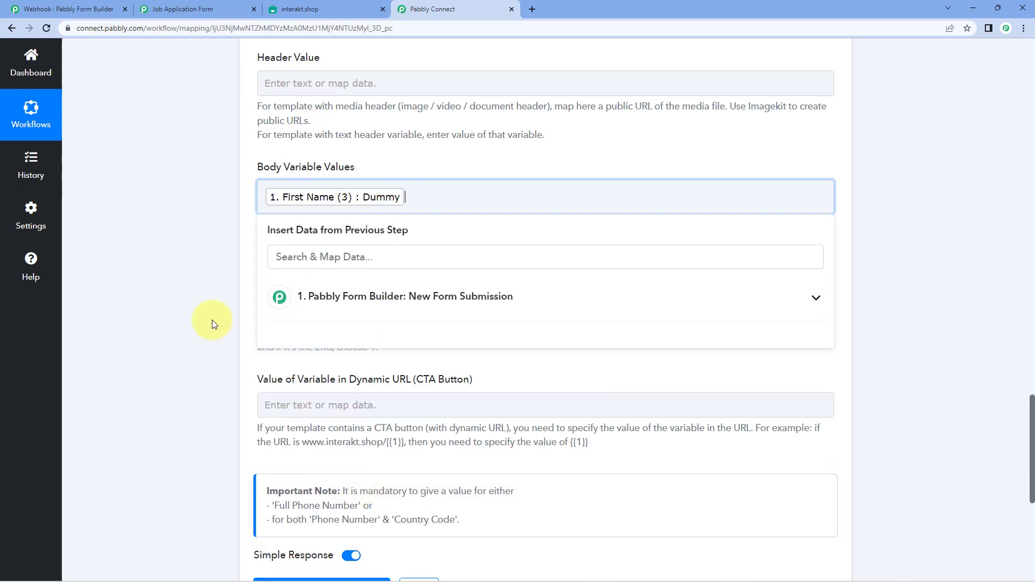
left_click(212, 319)
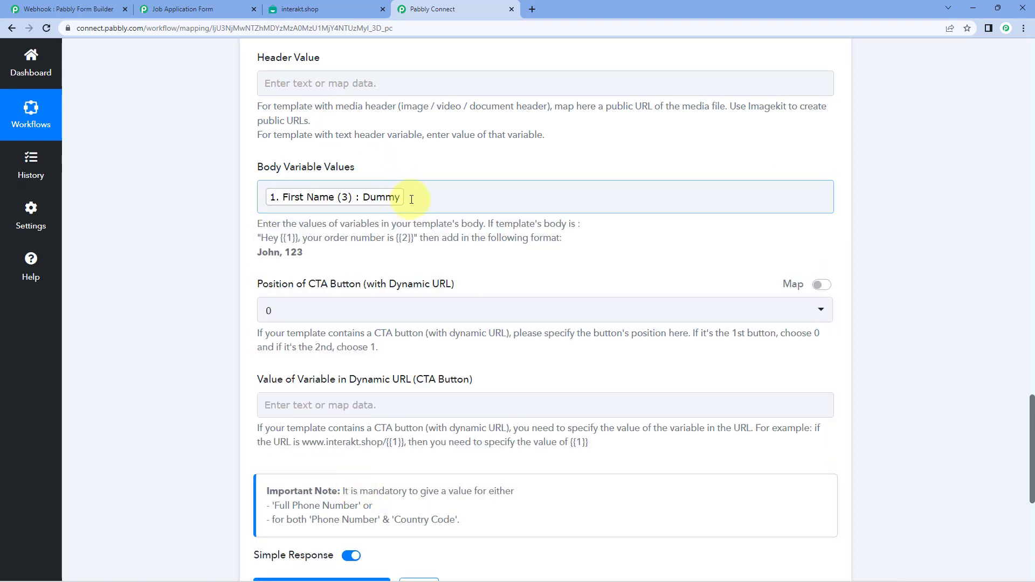
- Check the submitted form and the template's {{2}} placeholder before mapping the next variable
left_click(197, 9)
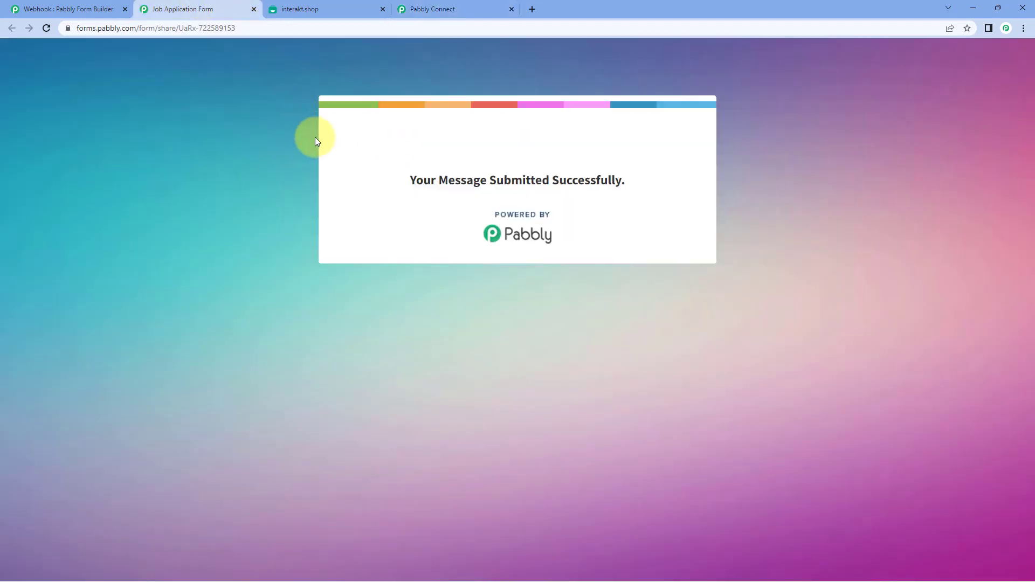
left_click(487, 8)
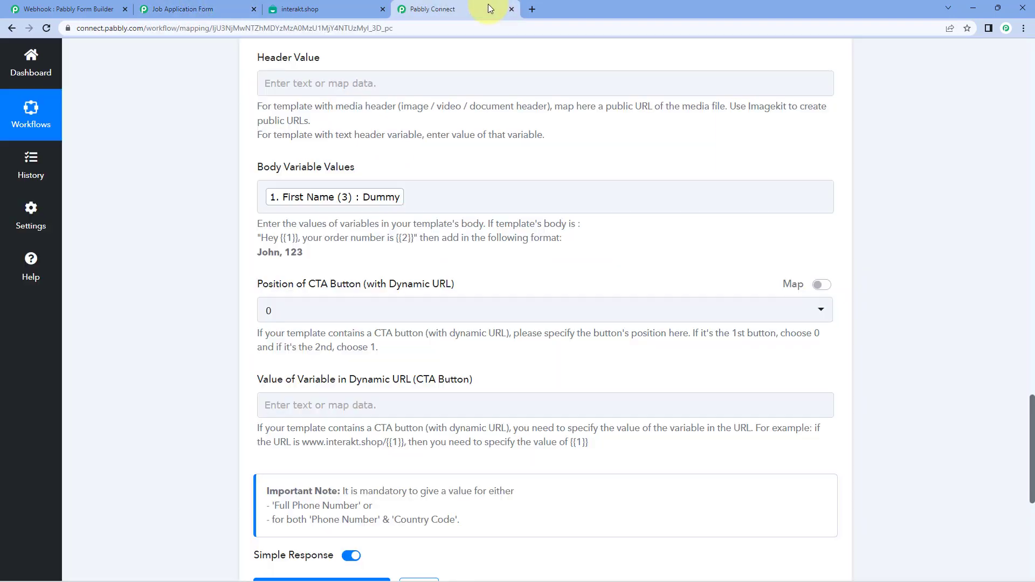
left_click(451, 199)
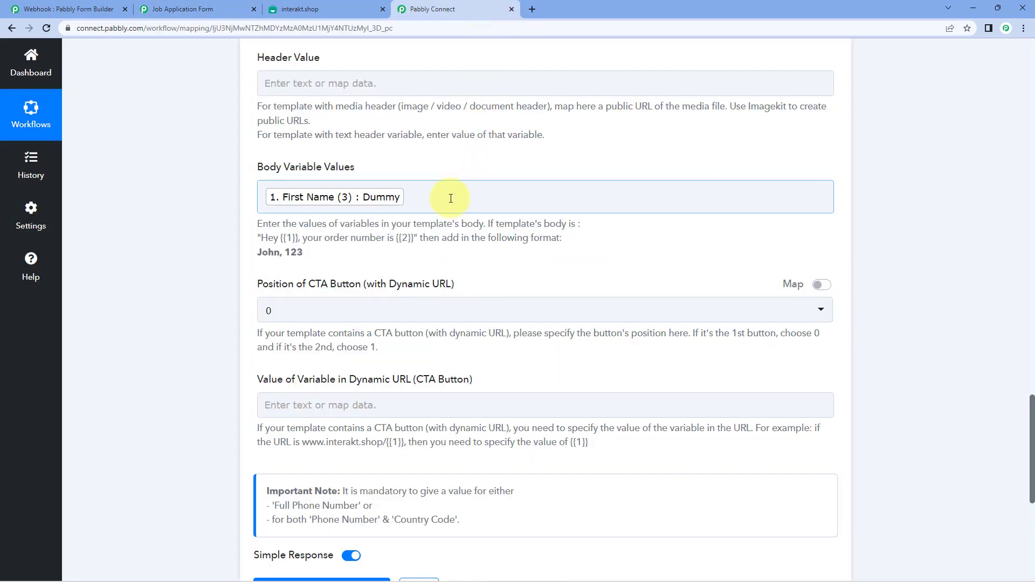
left_click(315, 8)
double_click(421, 295)
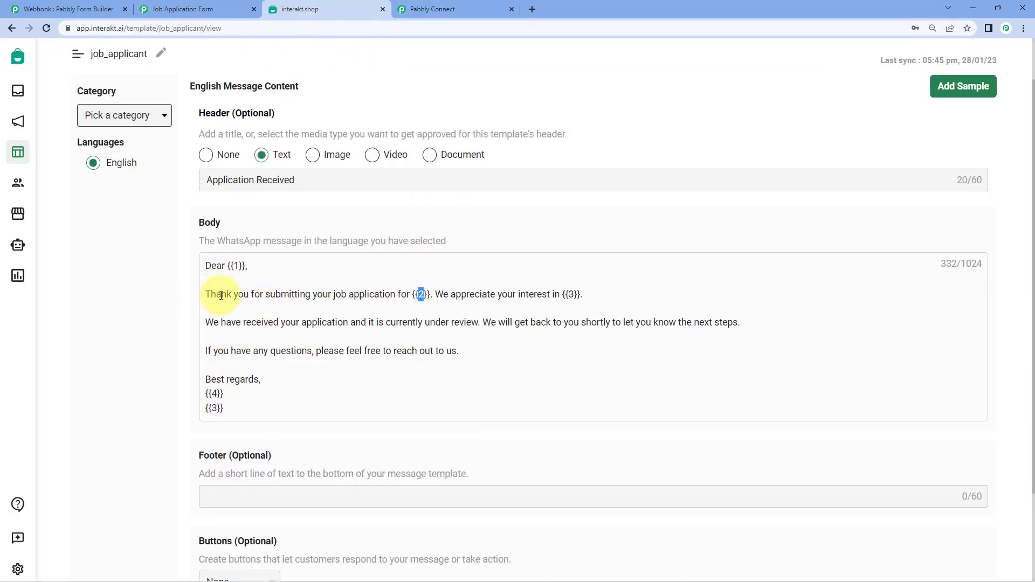
left_click(420, 295)
left_click_drag(413, 295, 431, 303)
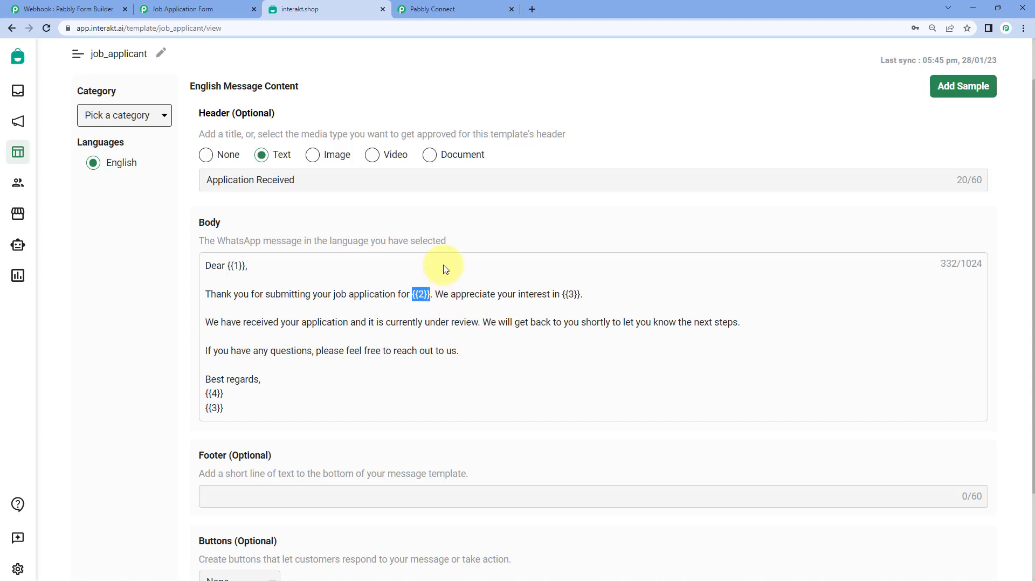
left_click(446, 8)
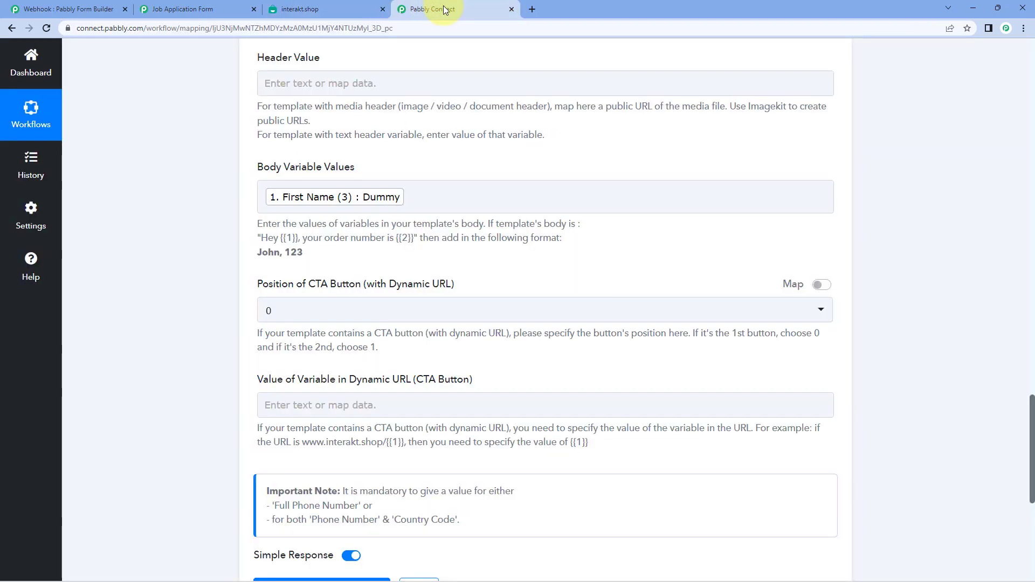
left_click(442, 202)
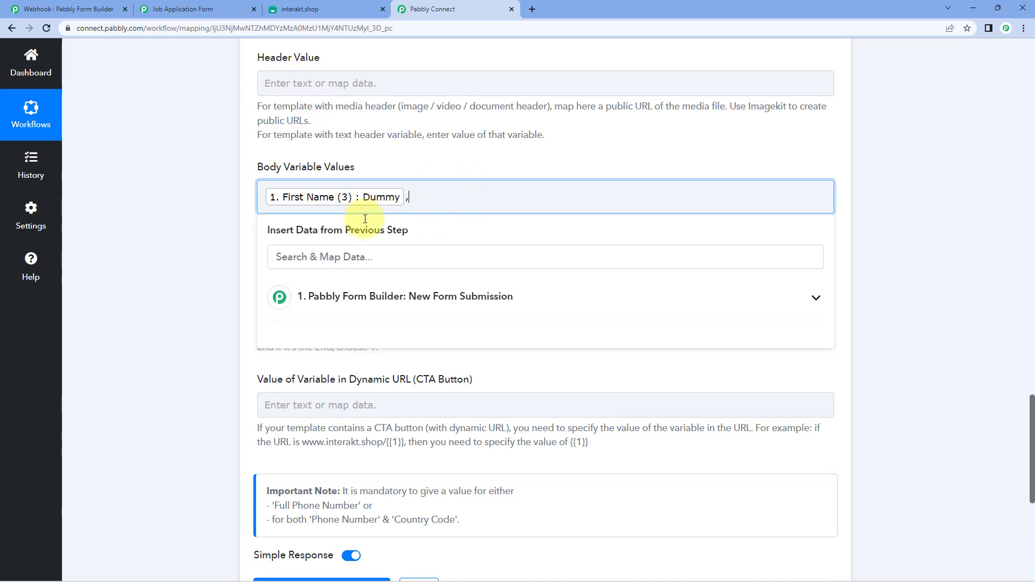
- Map Applying For Position Of as the second body variable and enter Pabbly for the third
left_click(407, 302)
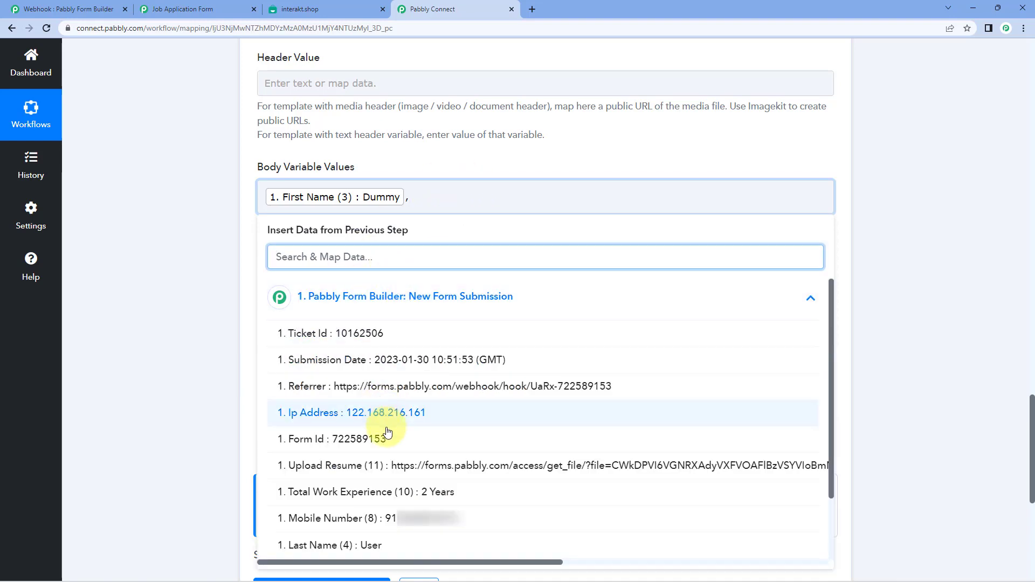
scroll(404, 480, "down", 2)
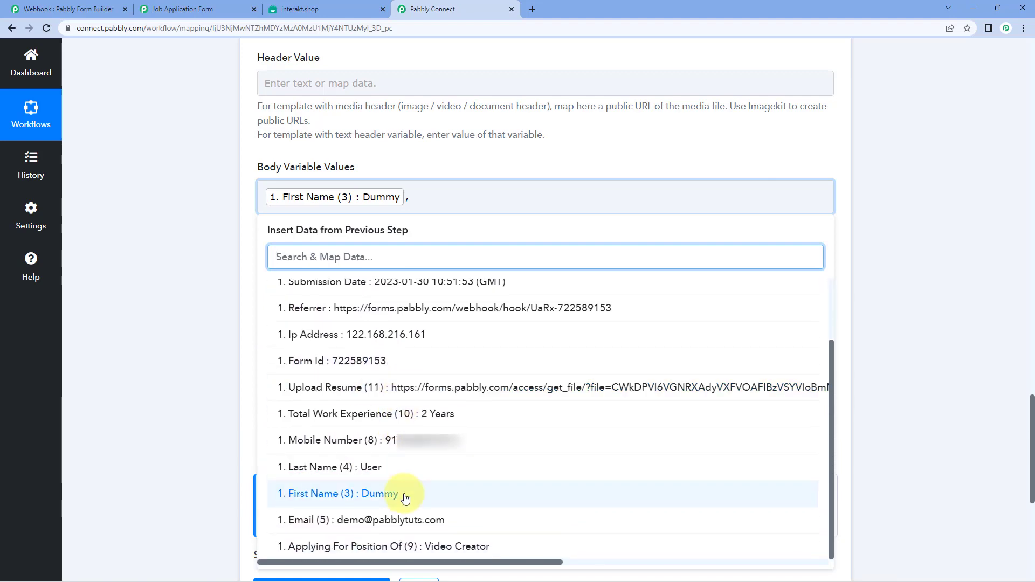
left_click(429, 547)
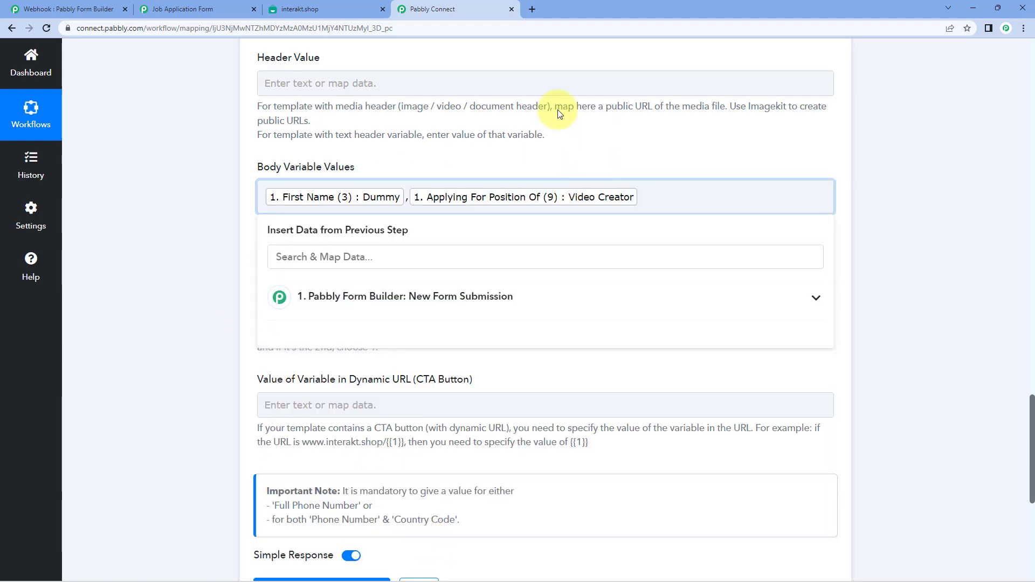
left_click(300, 9)
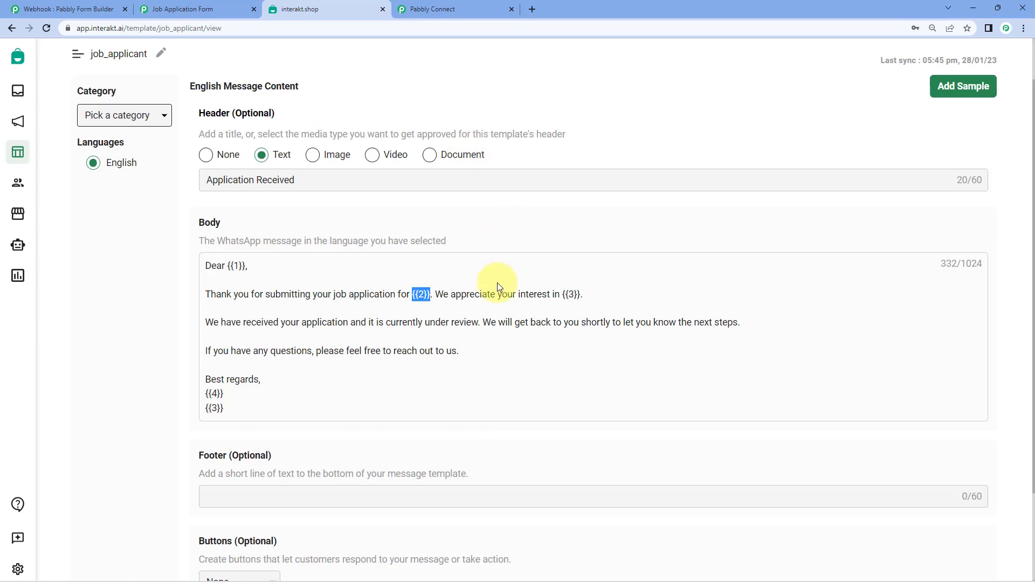
left_click(571, 296)
left_click_drag(566, 294, 577, 295)
left_click(501, 4)
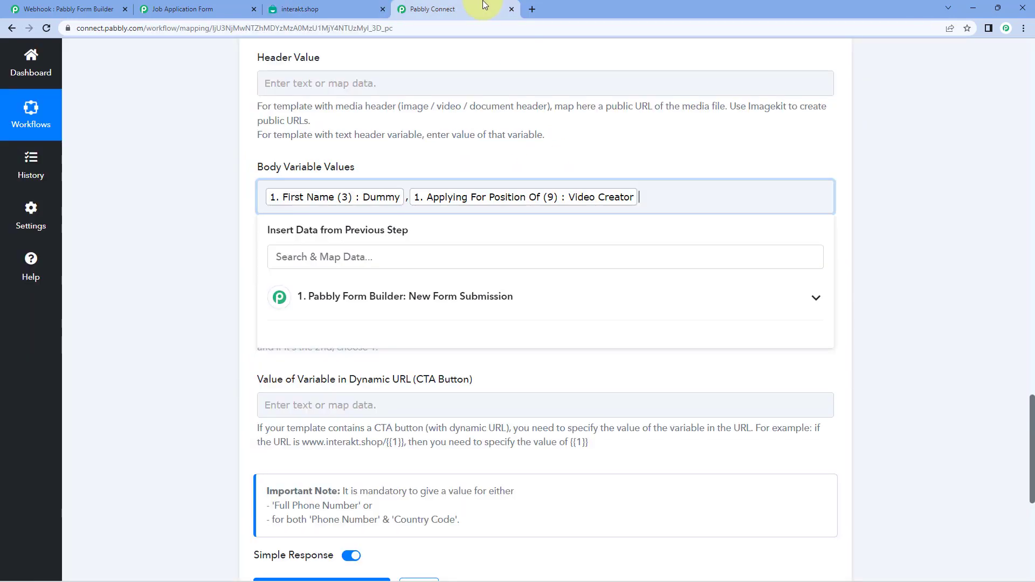
type("Pabbly")
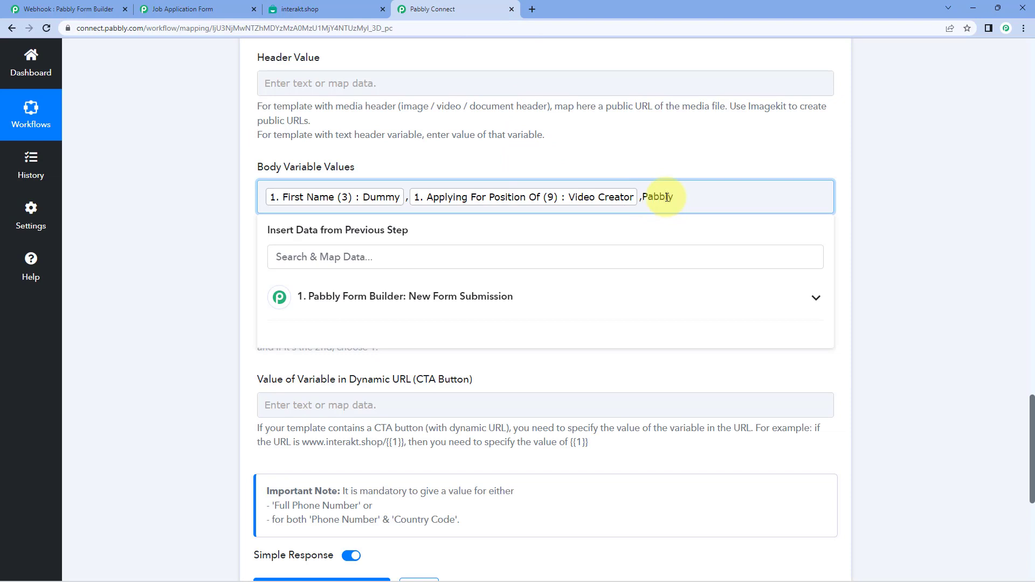
- Compare the template's {{3}} placeholders, then complete the fourth body variable as Admin Pabbly
left_click(324, 9)
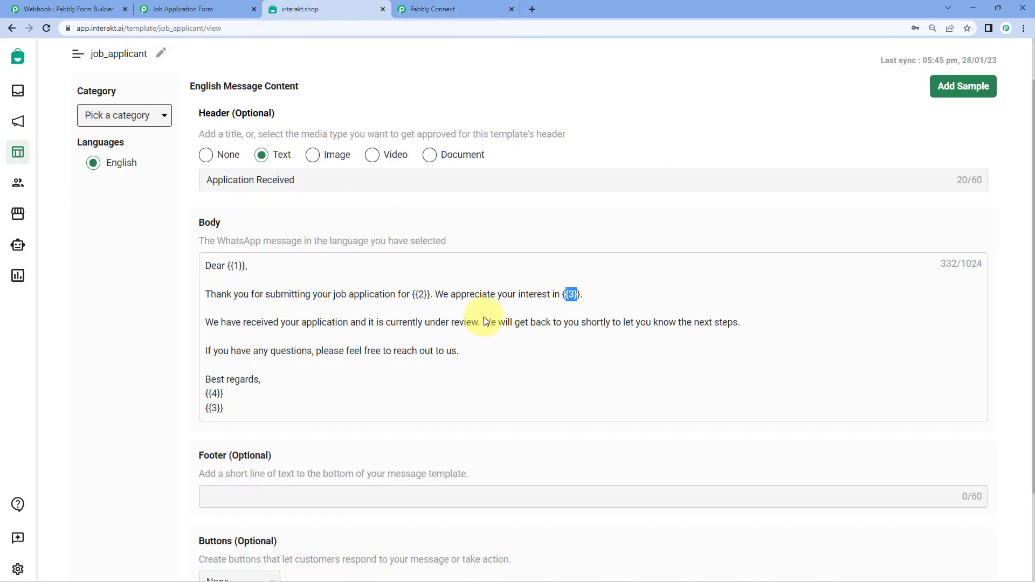
left_click_drag(578, 294, 562, 294)
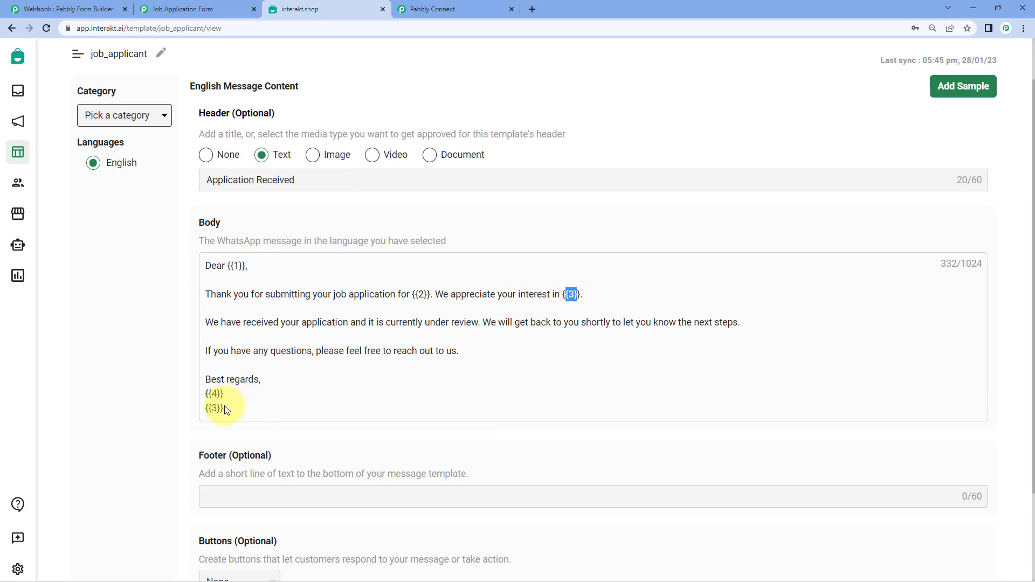
left_click_drag(221, 408, 209, 408)
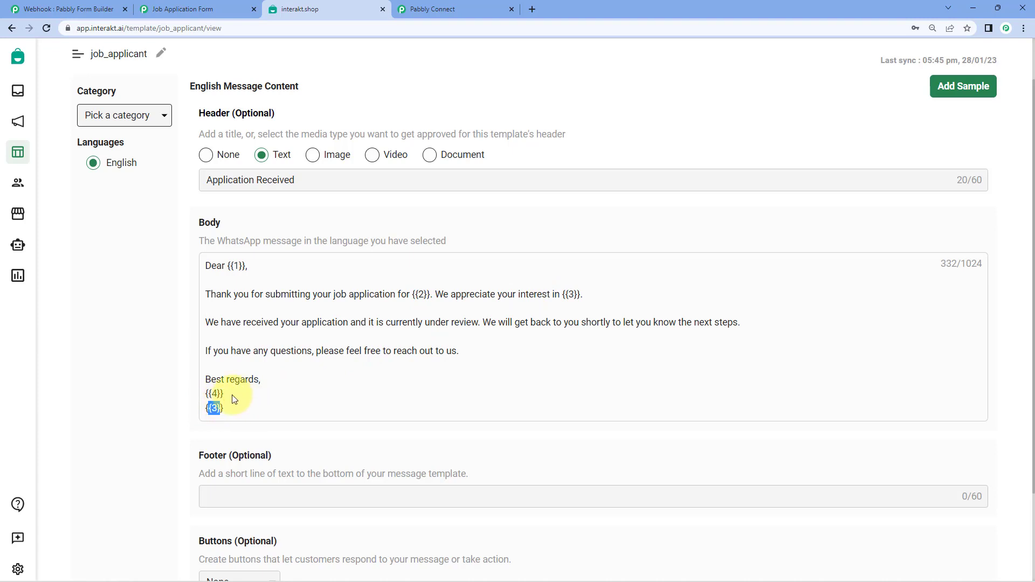
left_click_drag(577, 295, 563, 296)
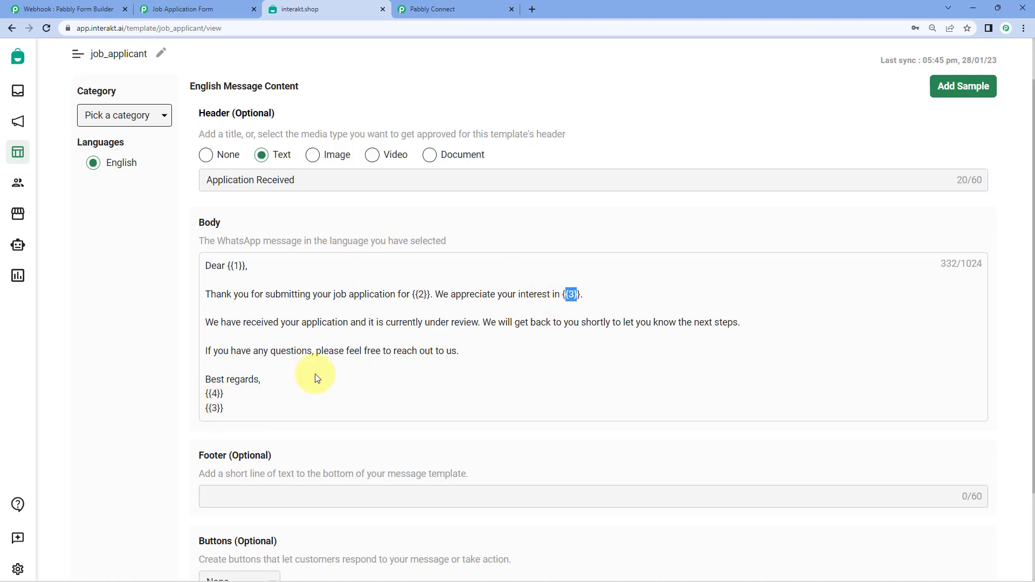
left_click_drag(220, 408, 211, 394)
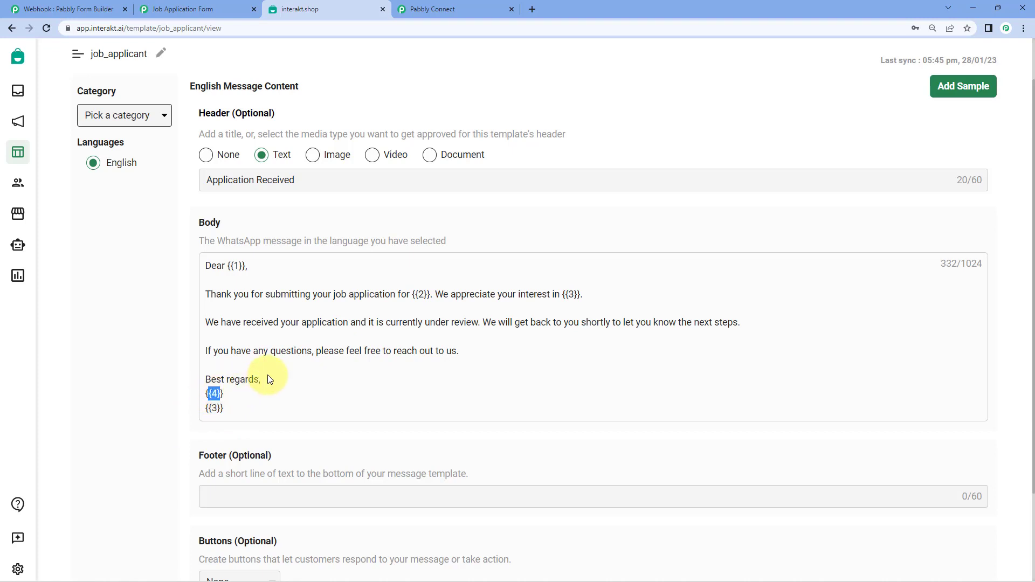
left_click(439, 9)
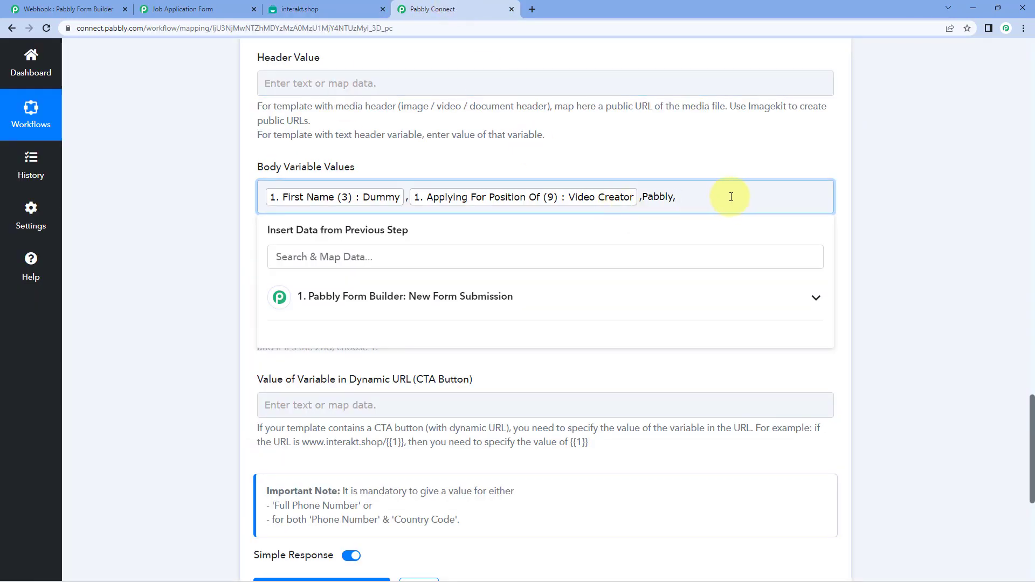
type("dmin Pabbly")
left_click(705, 157)
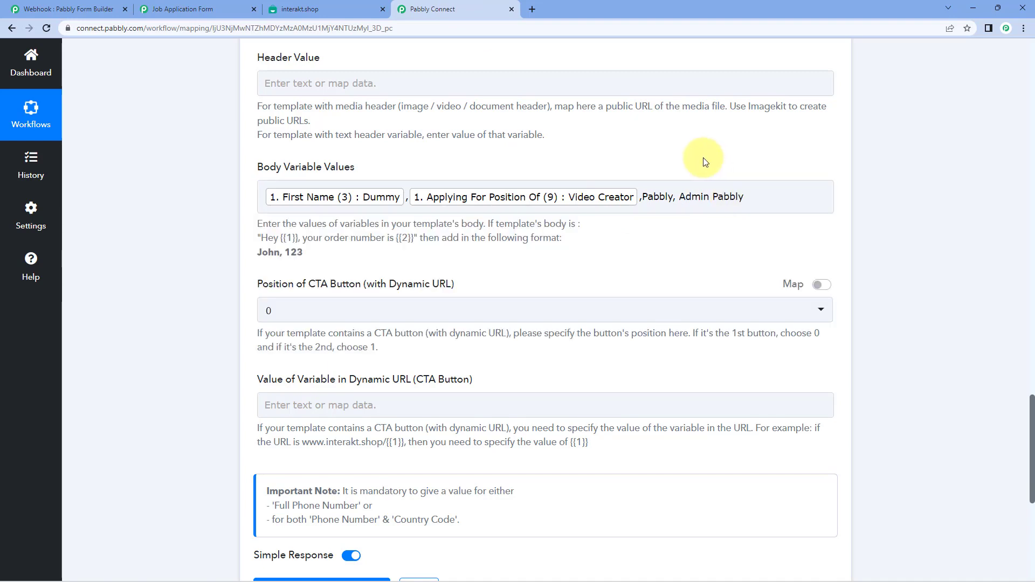
- Recheck the rest of the Interakt job_applicant template, including its {{4}} placeholder, against the mapping
left_click(301, 5)
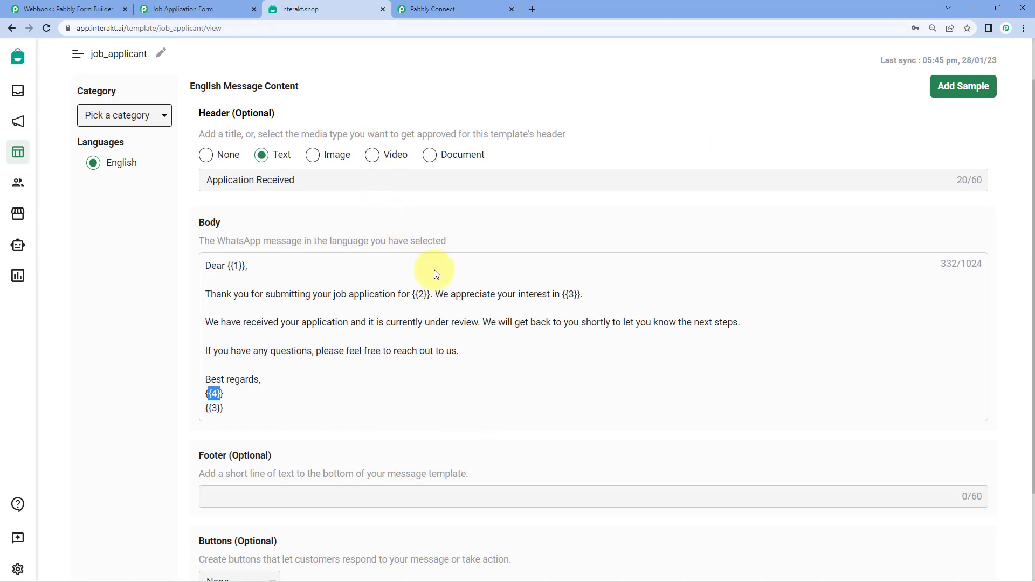
left_click(439, 9)
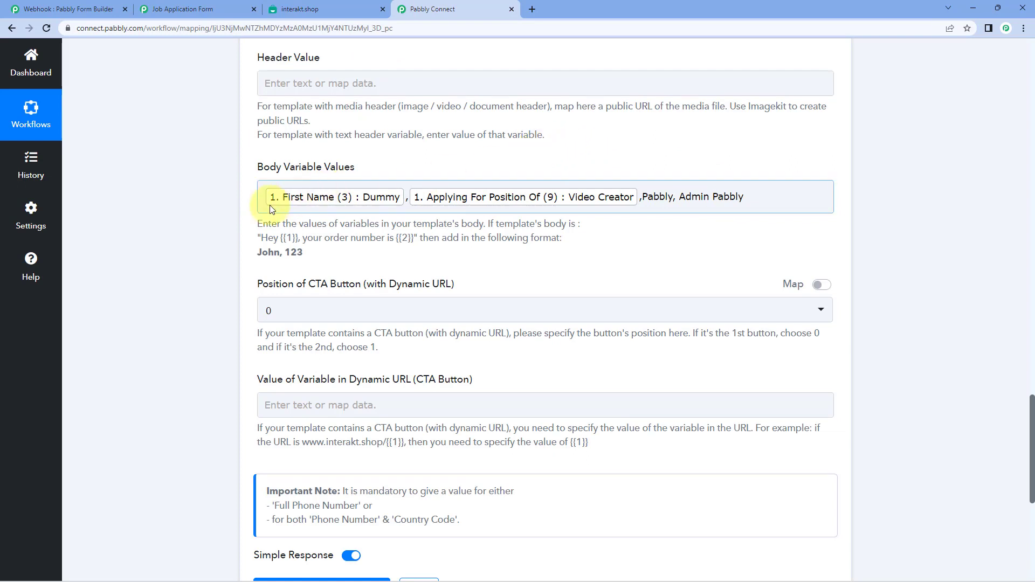
scroll(254, 212, "down", 2)
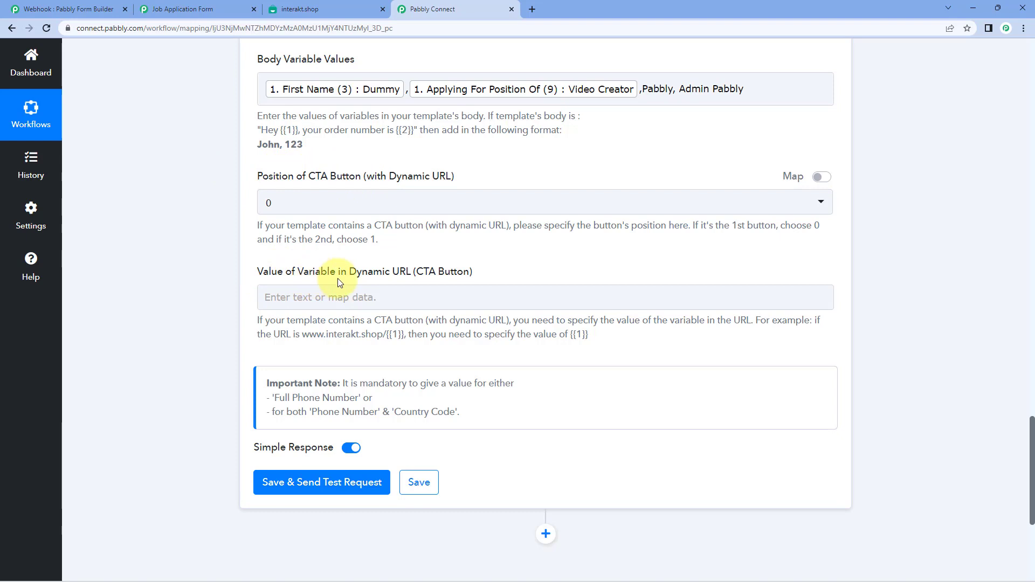
left_click(328, 3)
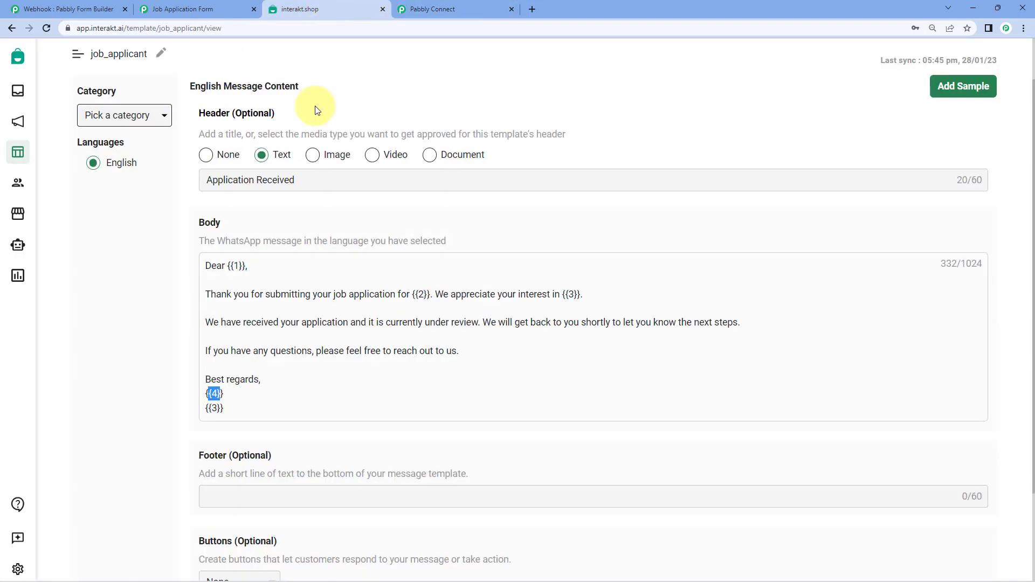
scroll(416, 340, "down", 2)
left_click(408, 336)
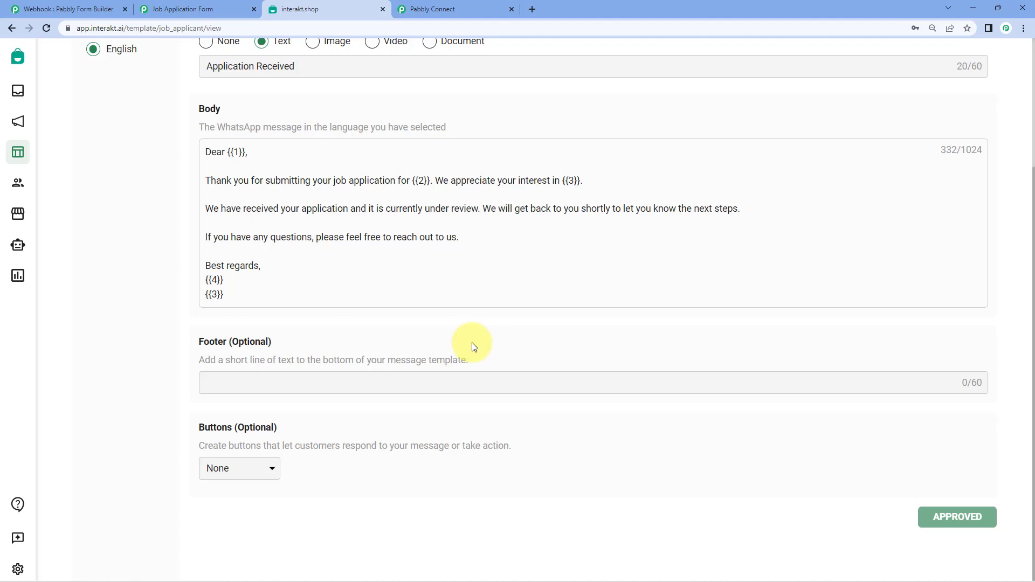
left_click(468, 9)
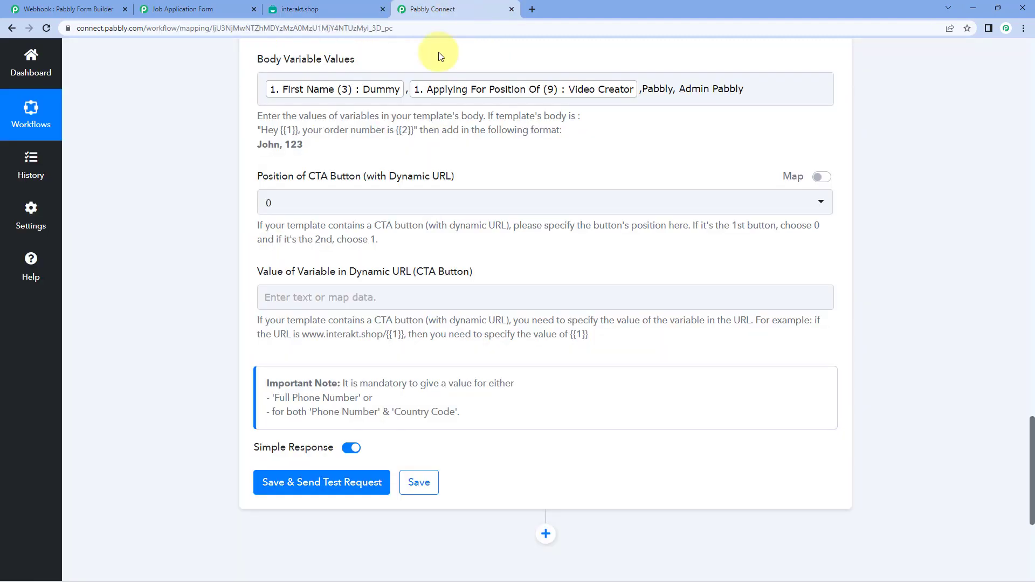
- Keep the CTA button position at 0 and leave the dynamic URL variable empty
left_click(359, 205)
left_click(261, 205)
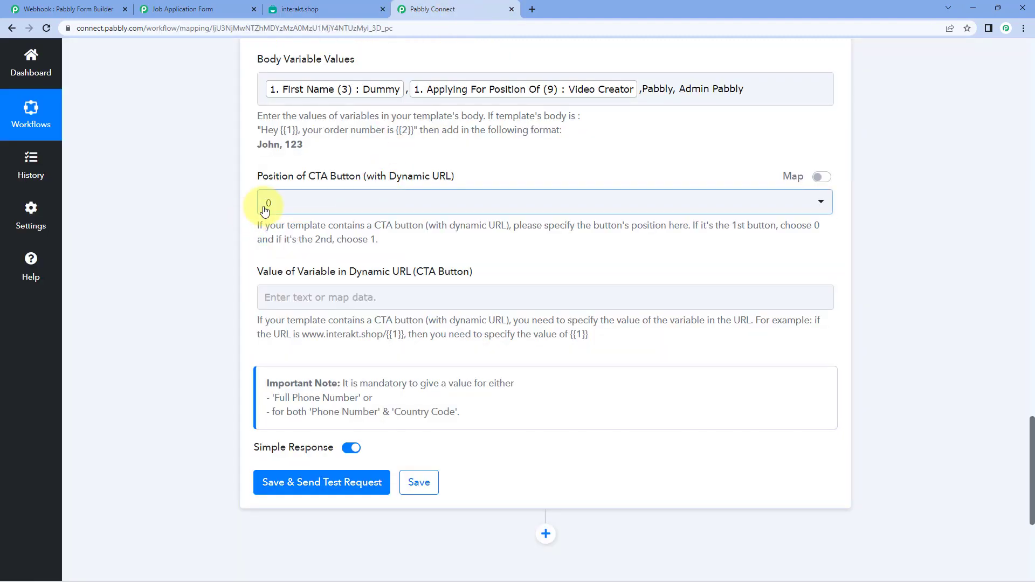
left_click(387, 290)
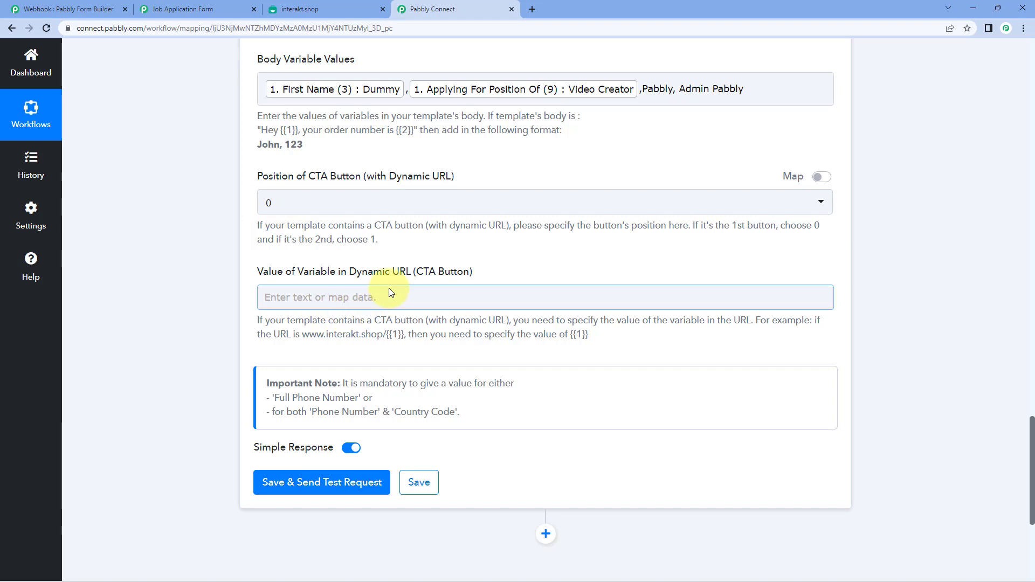
left_click(320, 268)
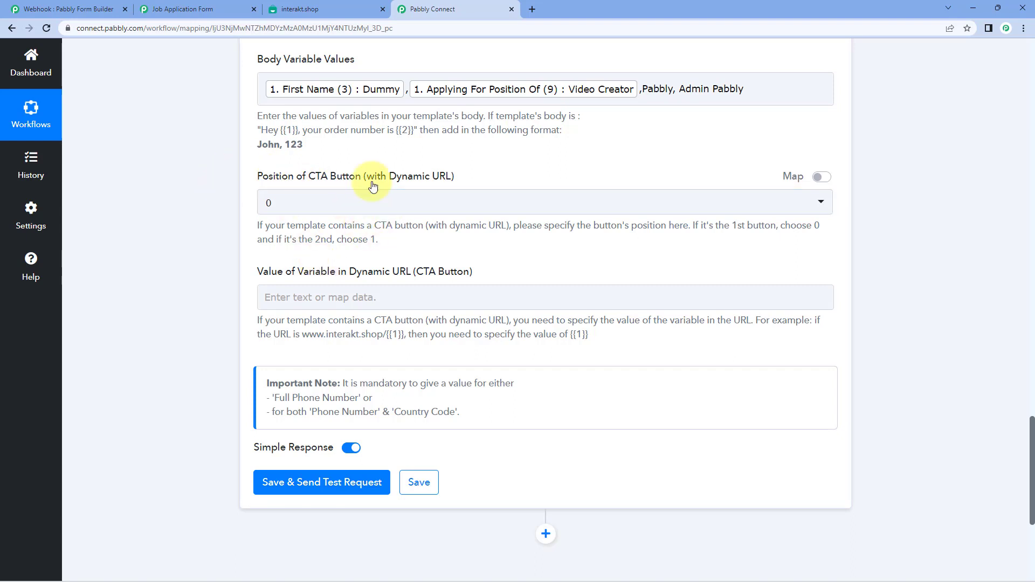
left_click(266, 200)
left_click(232, 254)
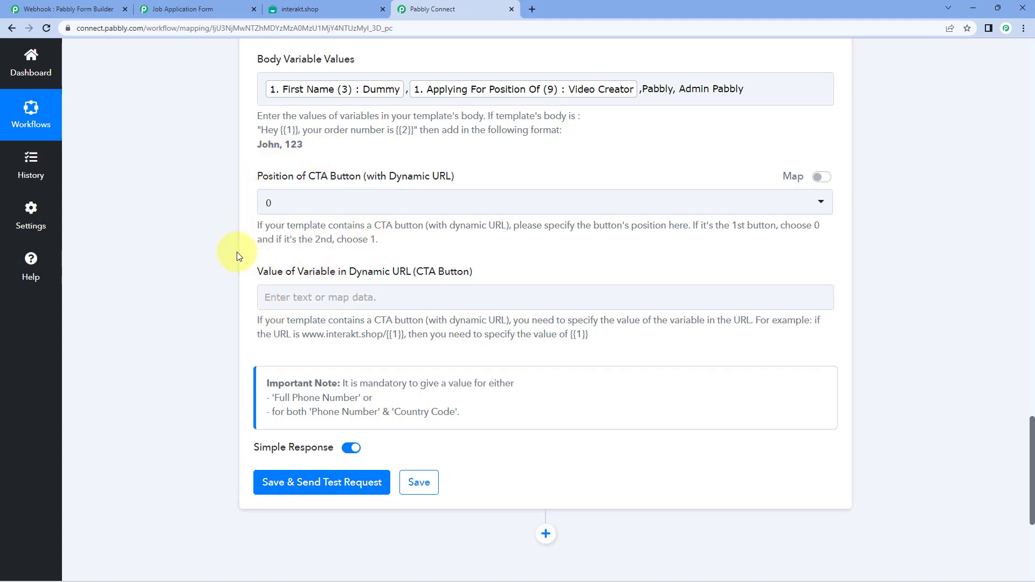
scroll(240, 254, "down", 3)
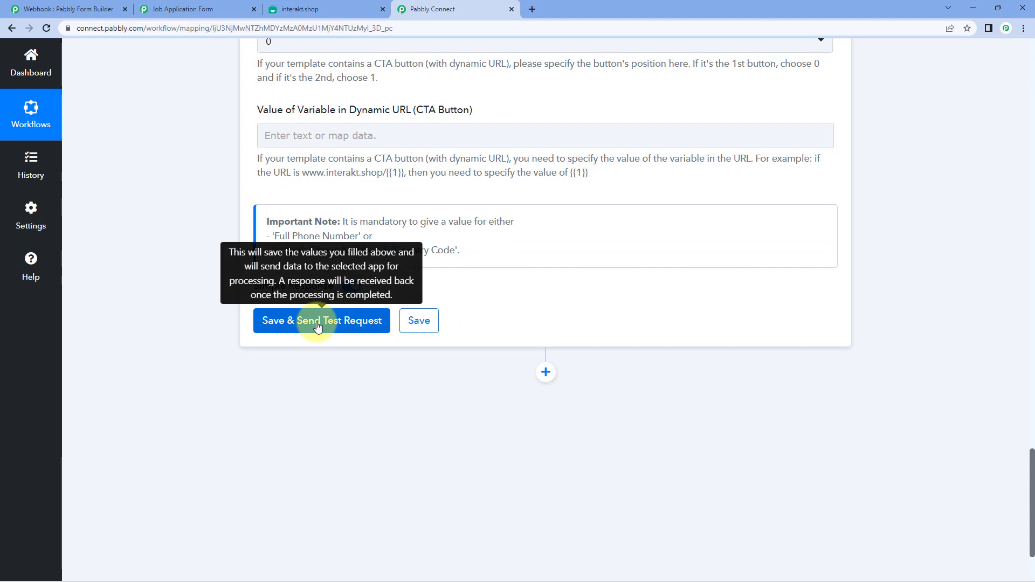
- Save the Interakt step with a test request returning the job_applicant response, then open a blank tab
left_click(318, 324)
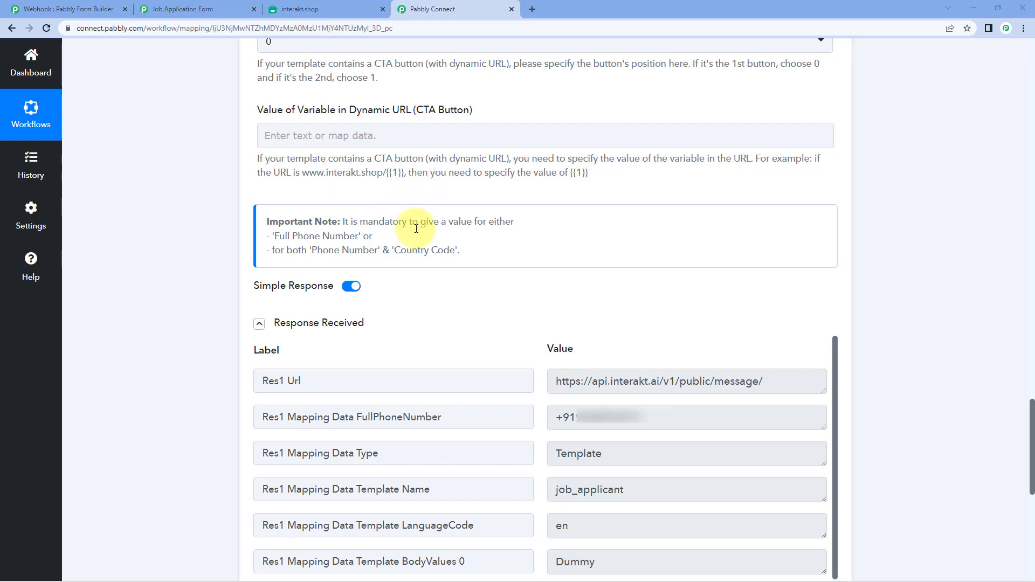
left_click(531, 9)
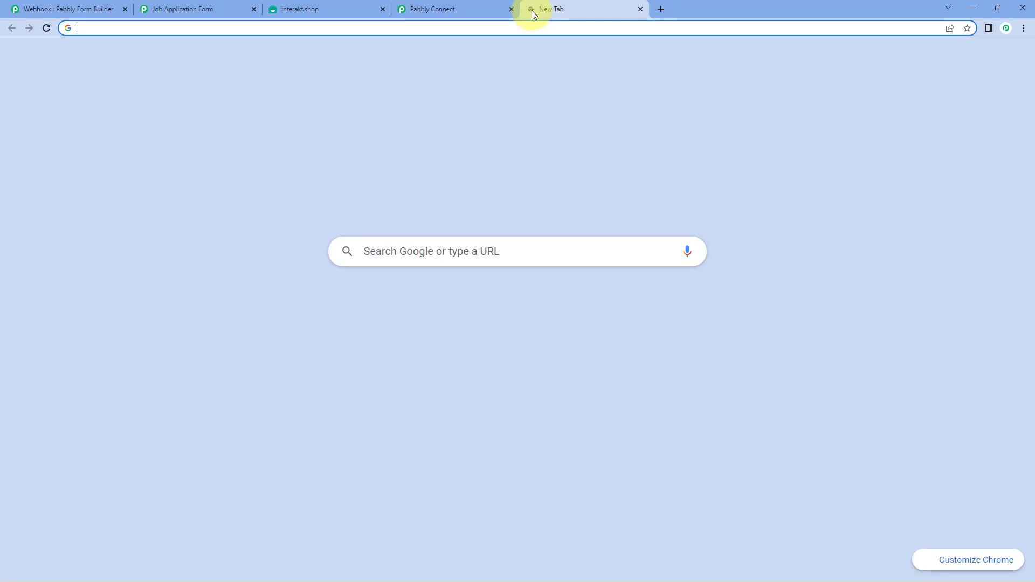
type("web")
key("Return")
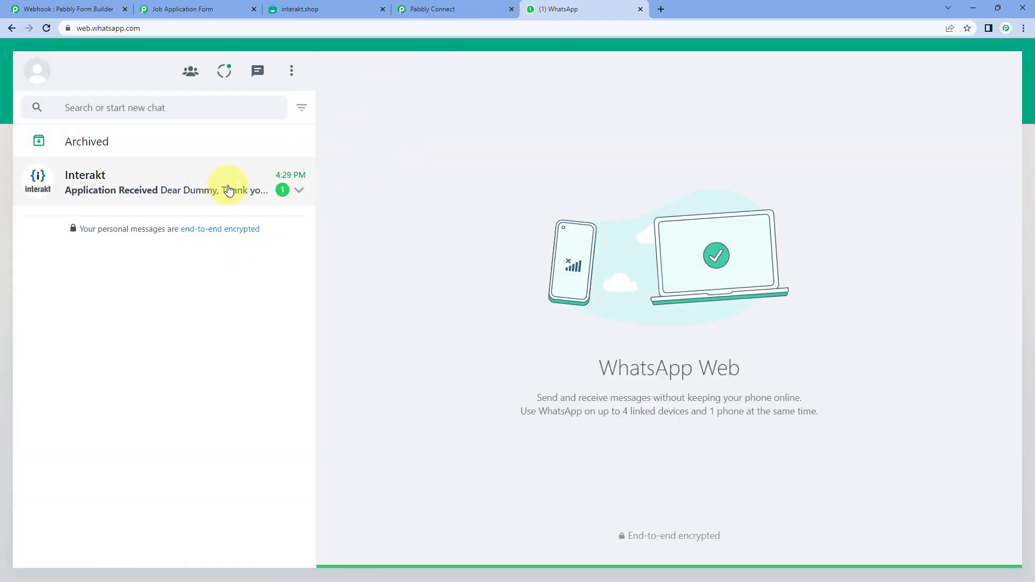
left_click(228, 190)
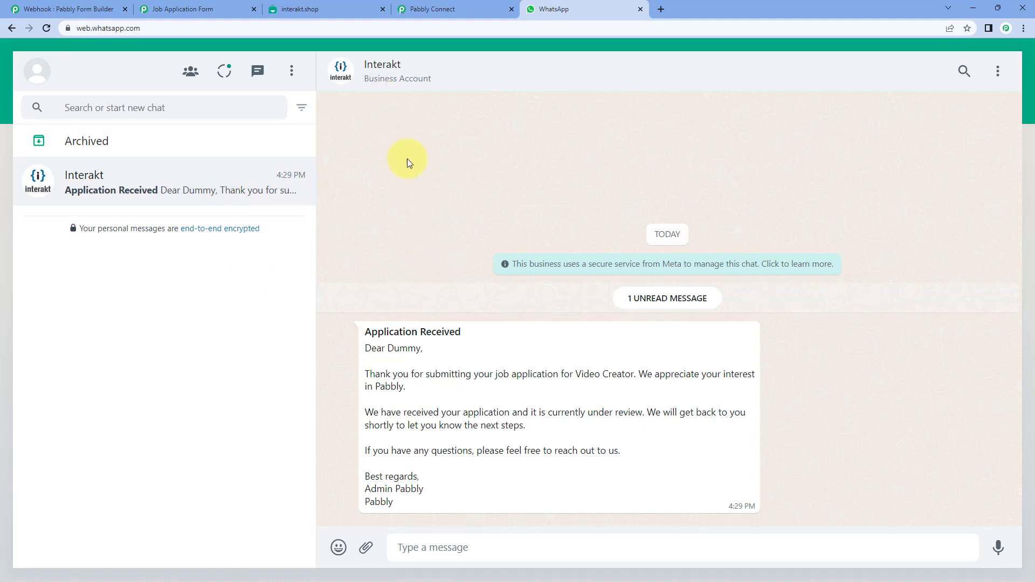
left_click(234, 8)
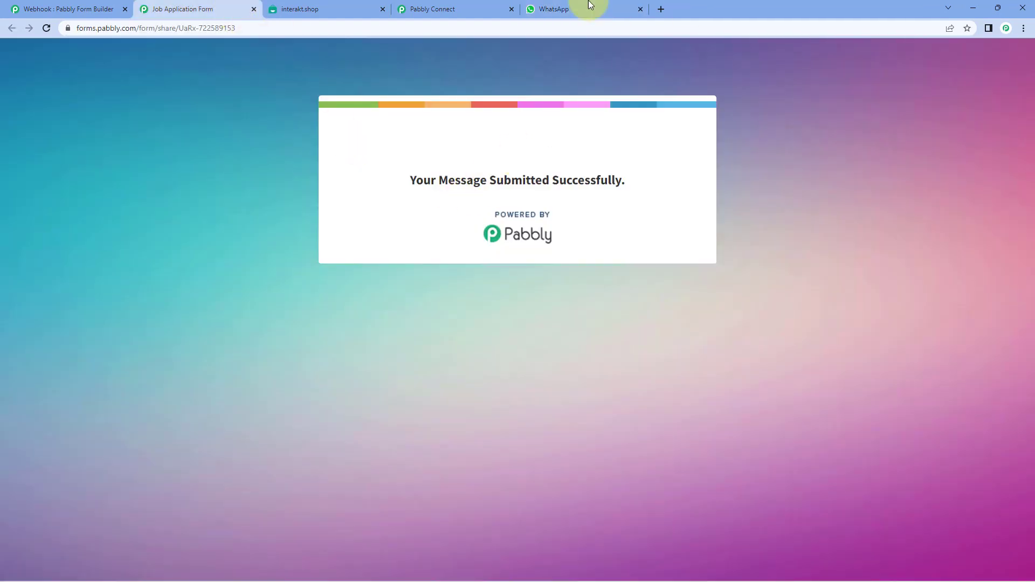
left_click(573, 5)
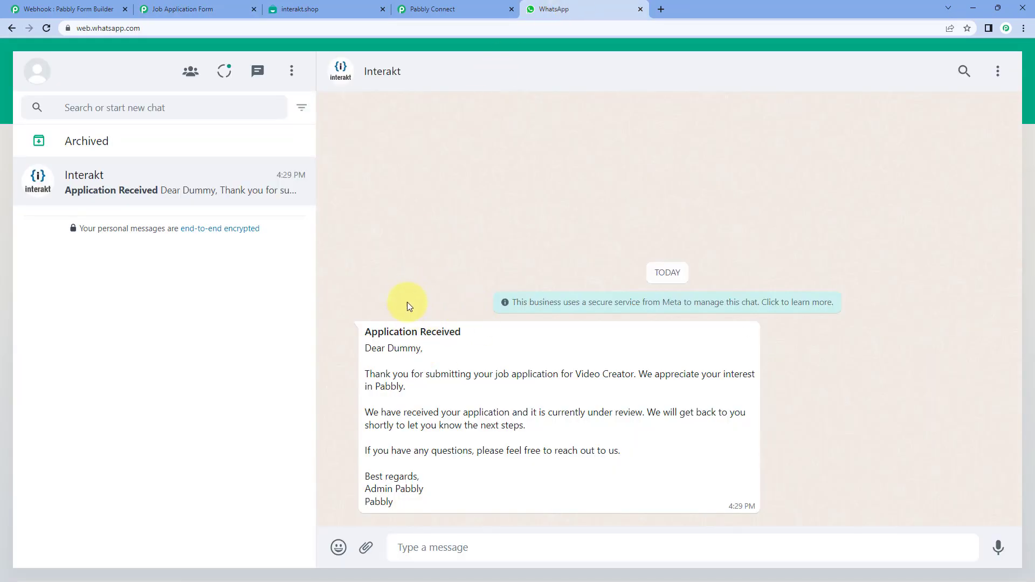
left_click_drag(368, 329, 488, 337)
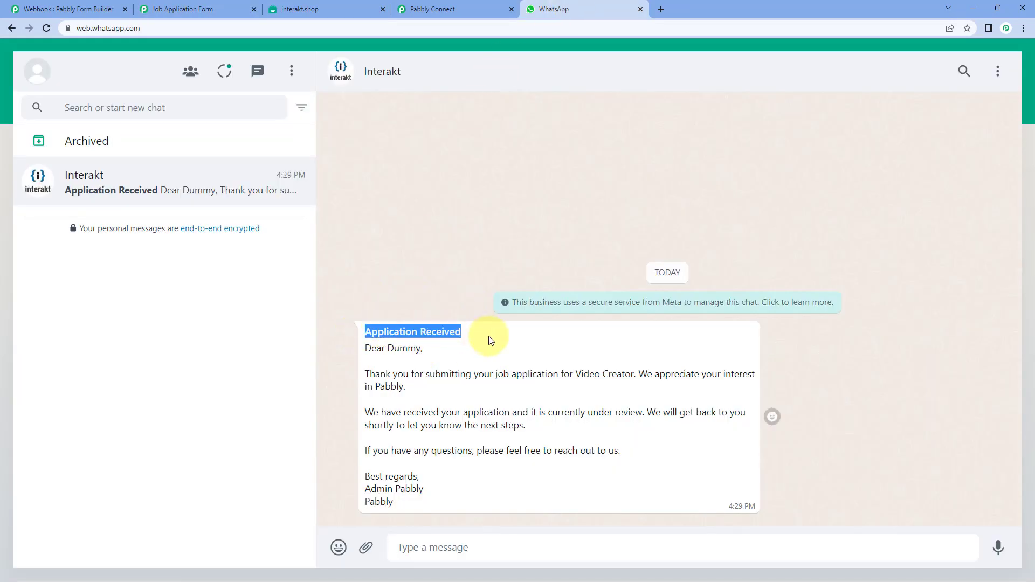
left_click(329, 9)
scroll(303, 171, "up", 2)
left_click_drag(321, 178, 209, 180)
left_click(567, 9)
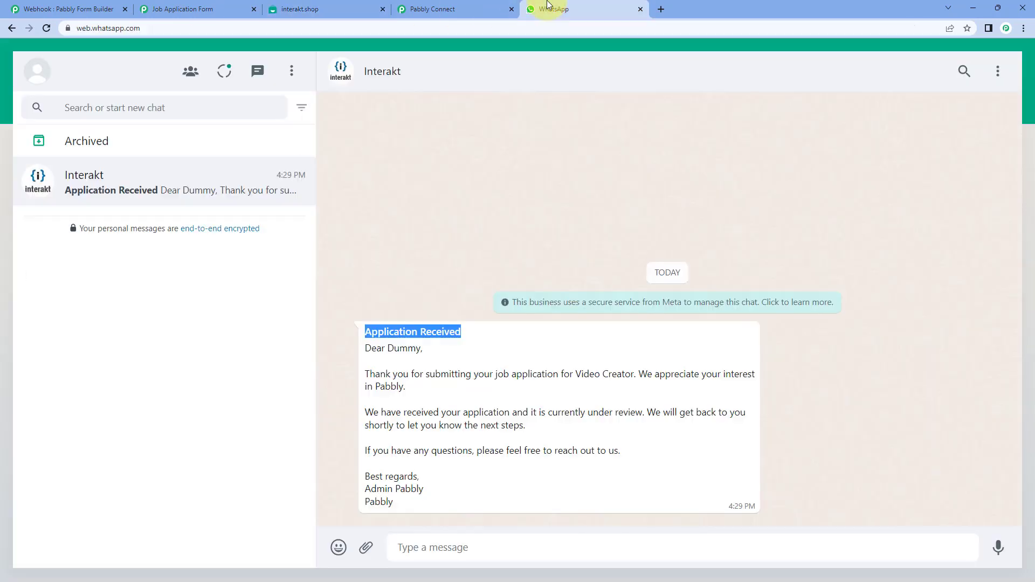
left_click(412, 298)
double_click(398, 347)
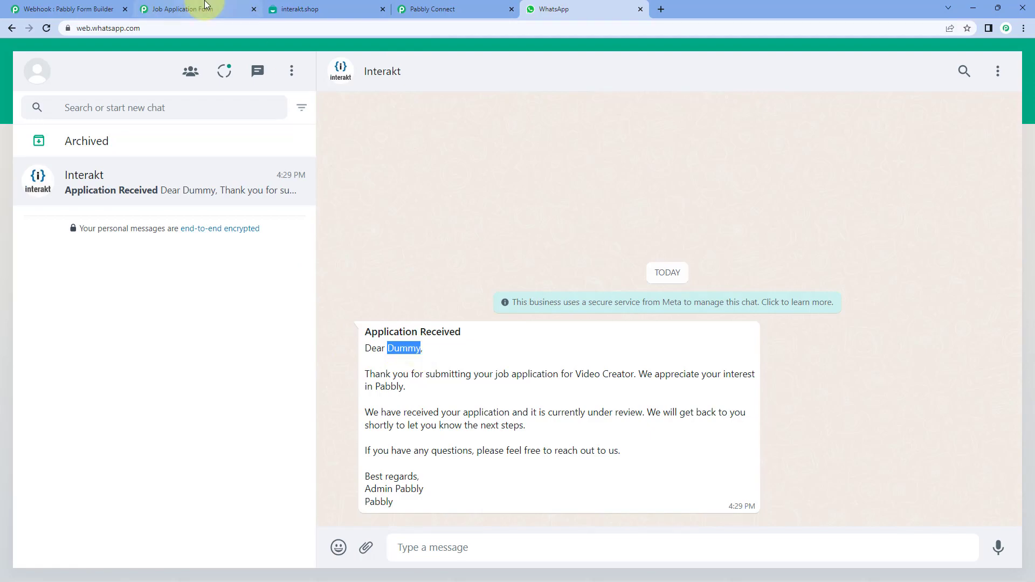
left_click(204, 8)
left_click(613, 6)
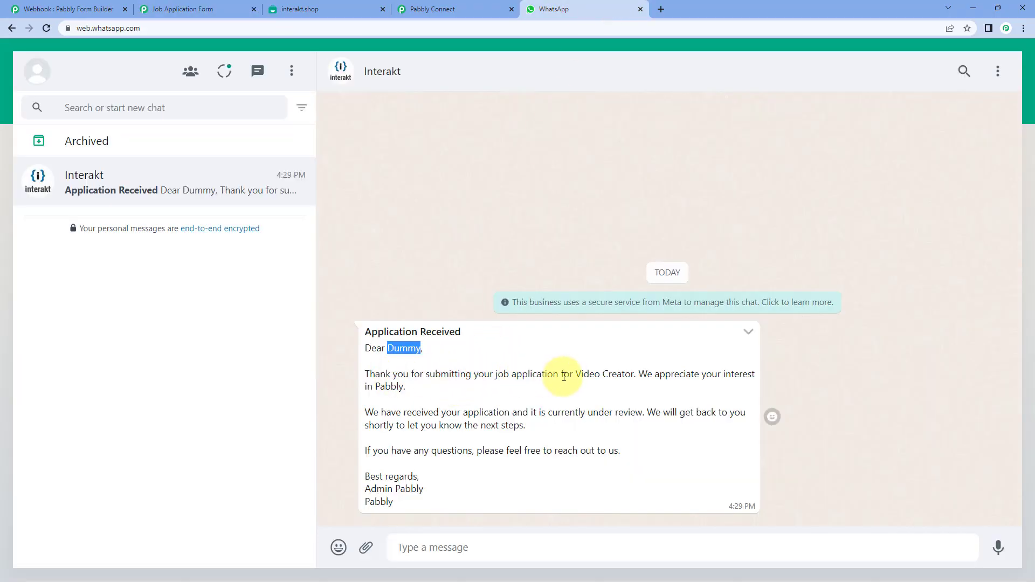
left_click_drag(576, 374, 635, 375)
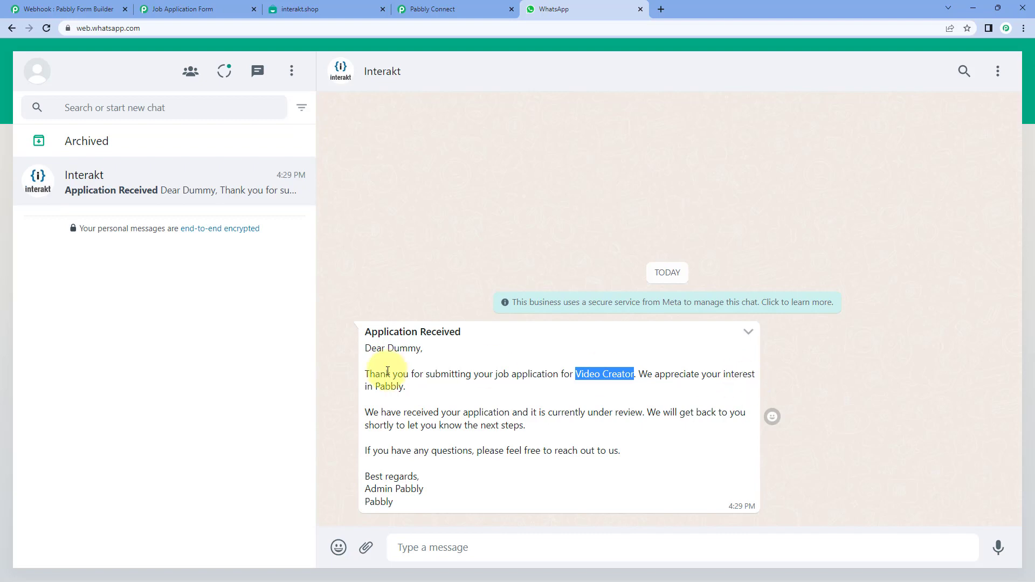
left_click_drag(405, 386, 375, 387)
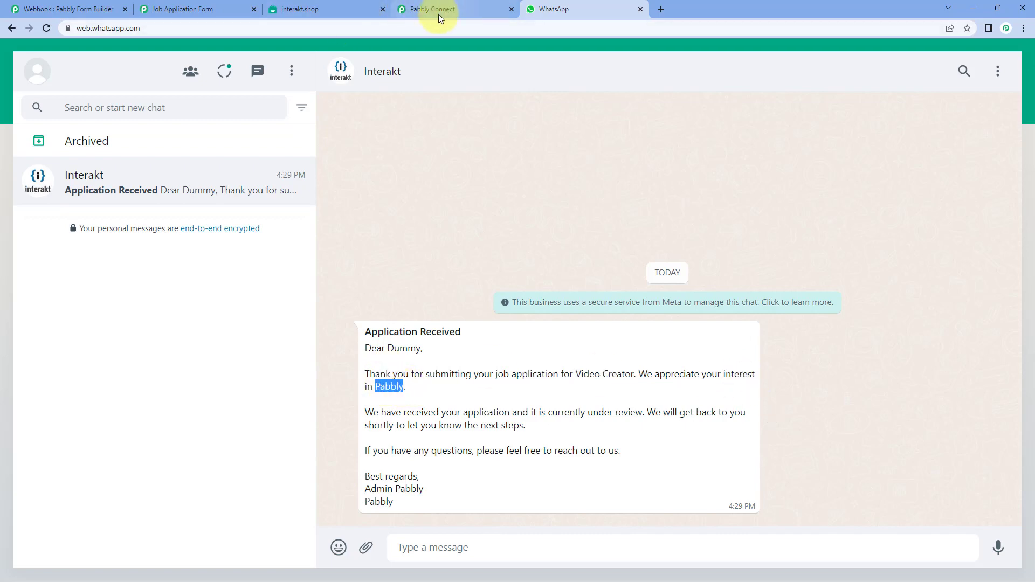
left_click(462, 349)
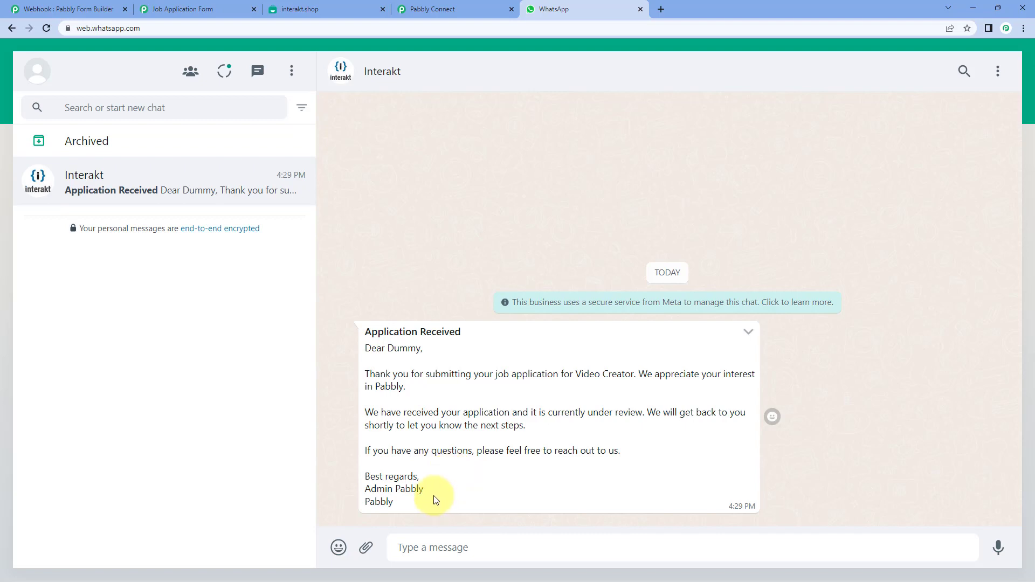
left_click_drag(407, 506, 360, 494)
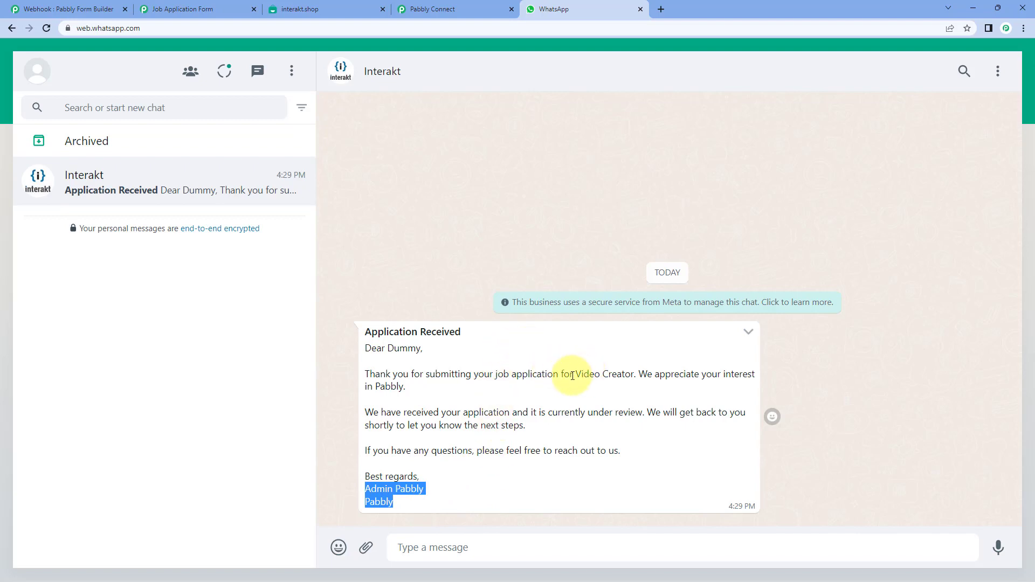
left_click(407, 349)
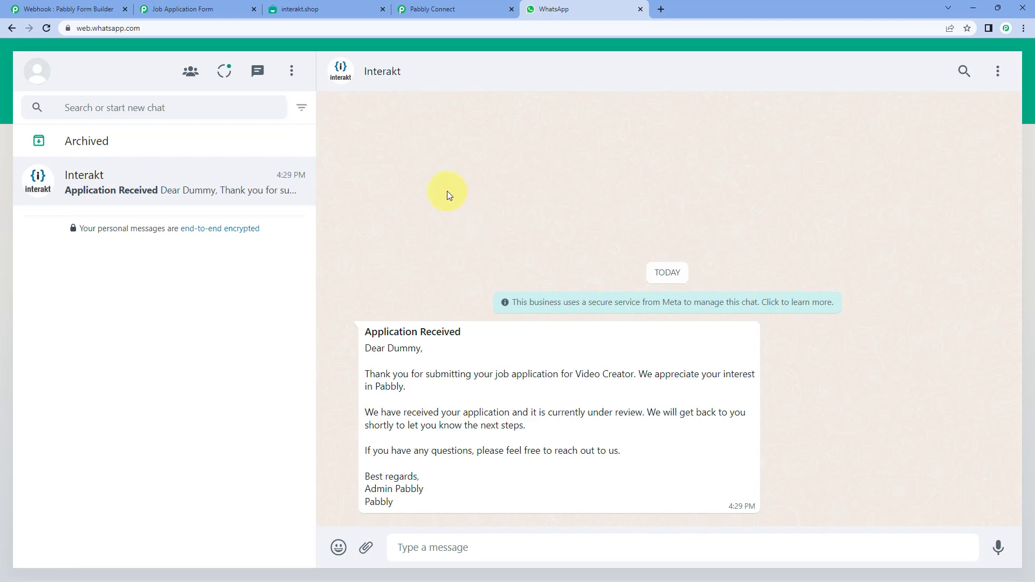
- Return to the Form Builder-to-Interakt workflow, scroll to the top and collapse the trigger step panel
left_click(471, 7)
scroll(840, 261, "up", 10)
scroll(840, 272, "up", 15)
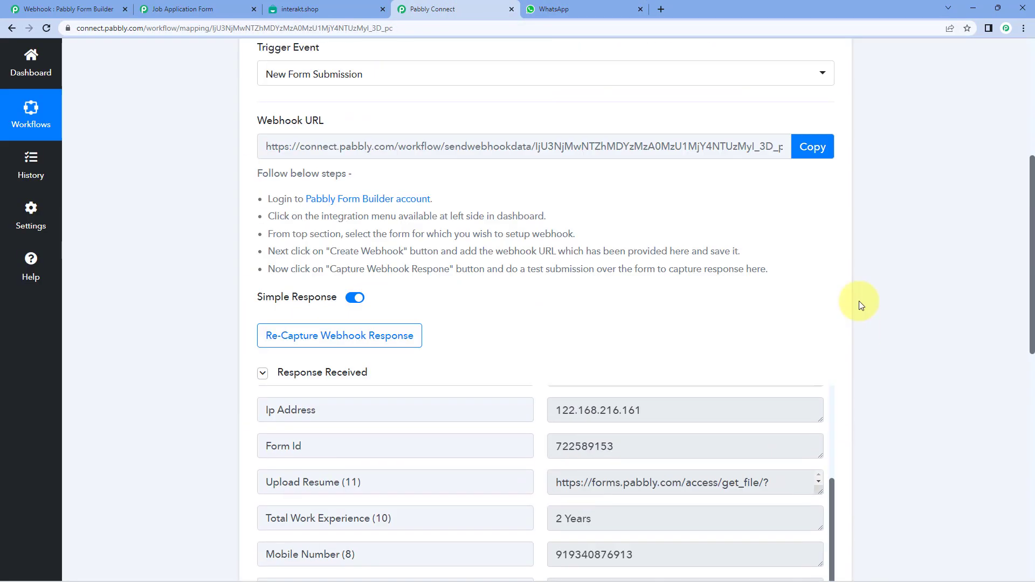
scroll(858, 281, "up", 8)
left_click(856, 254)
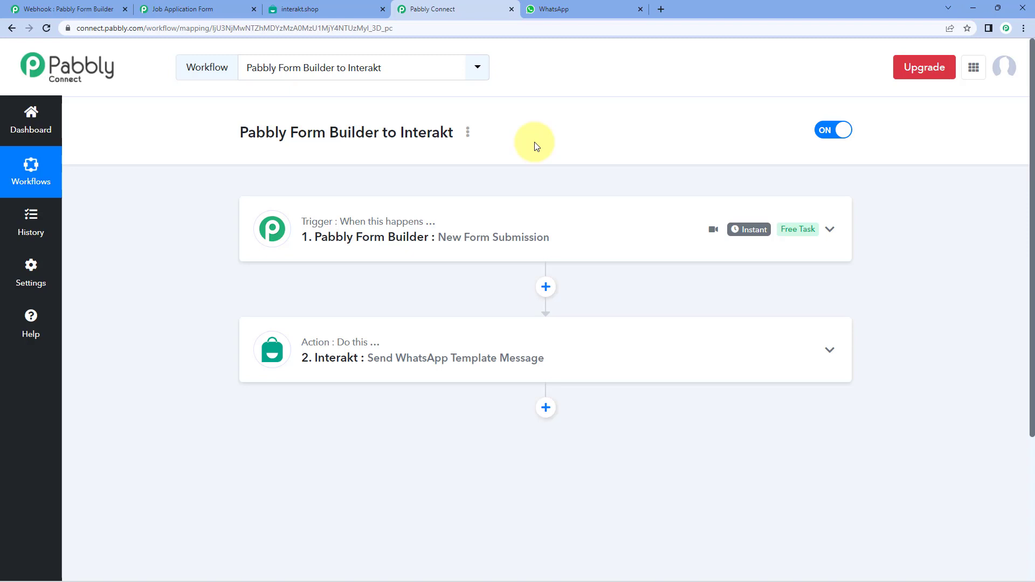
left_click(211, 9)
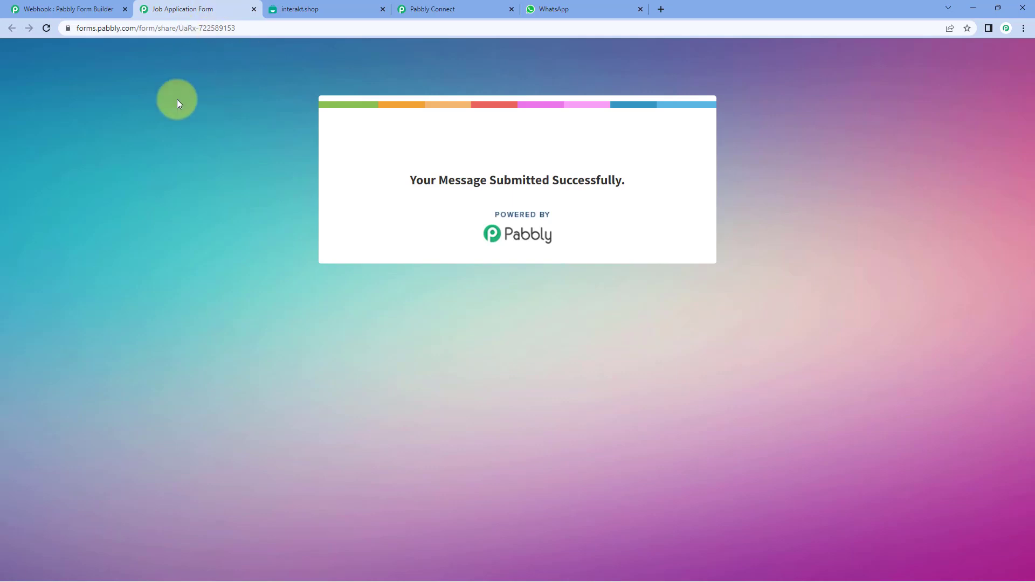
- Reload the Job Application Form and enter a test applicant's first name, email and mobile number
key("F5")
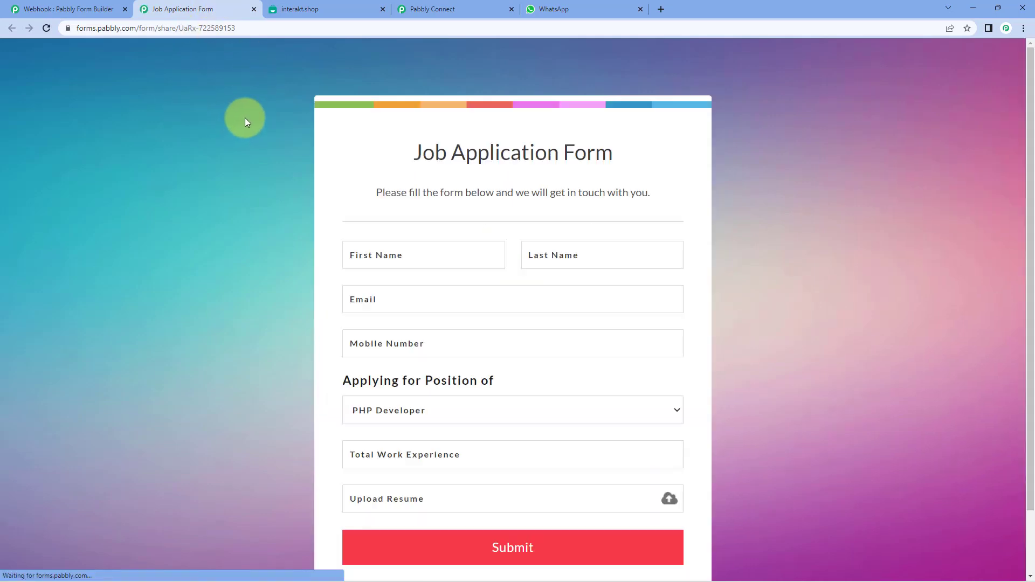
left_click(427, 251)
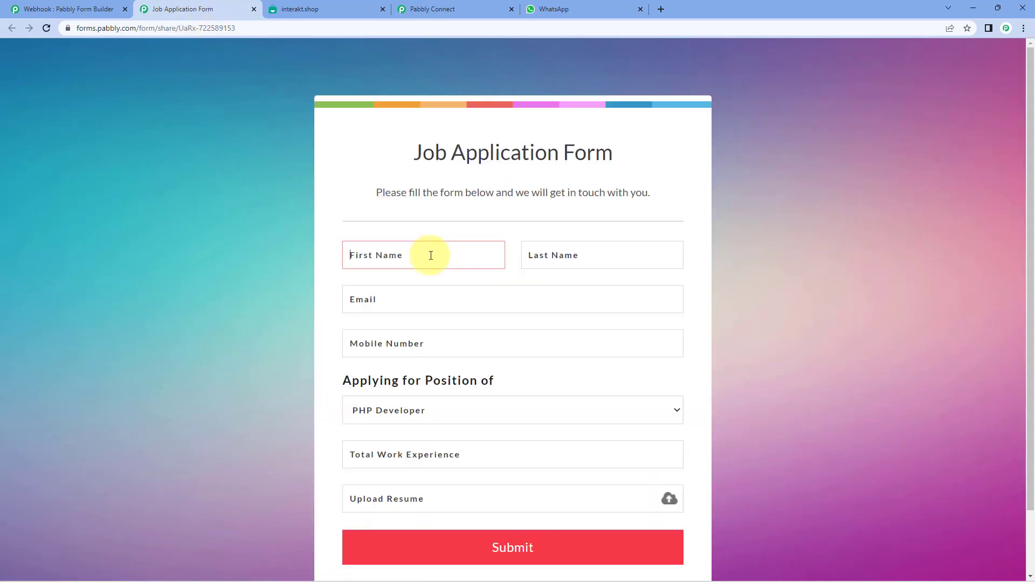
type("Te")
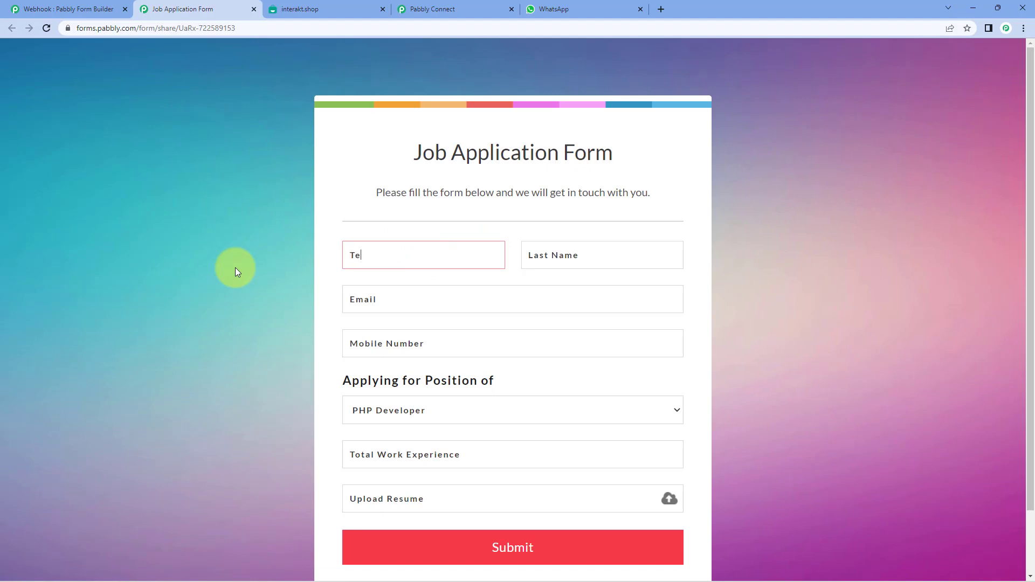
type("stApplicant")
left_click(391, 303)
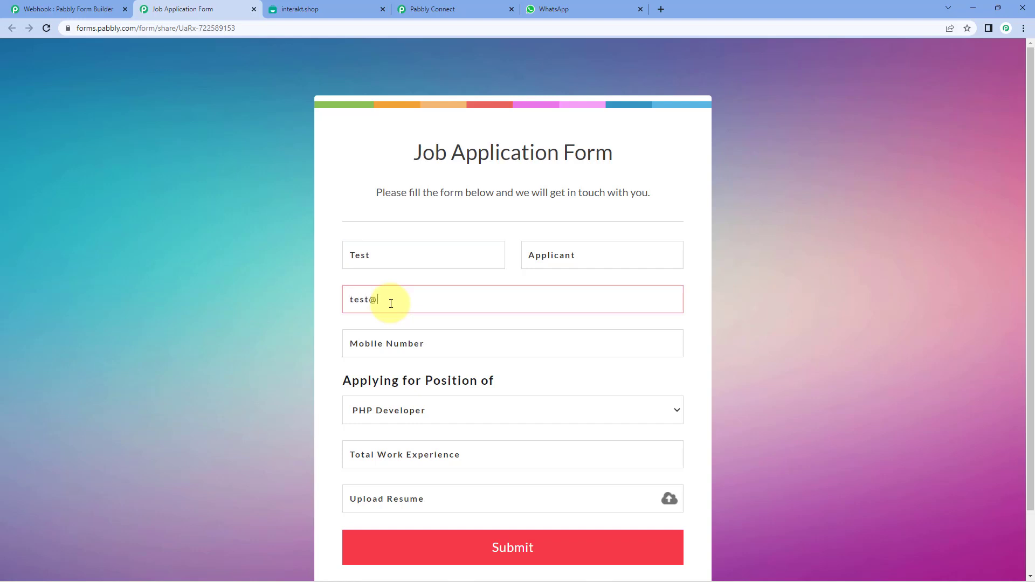
key("Tab")
type("93")
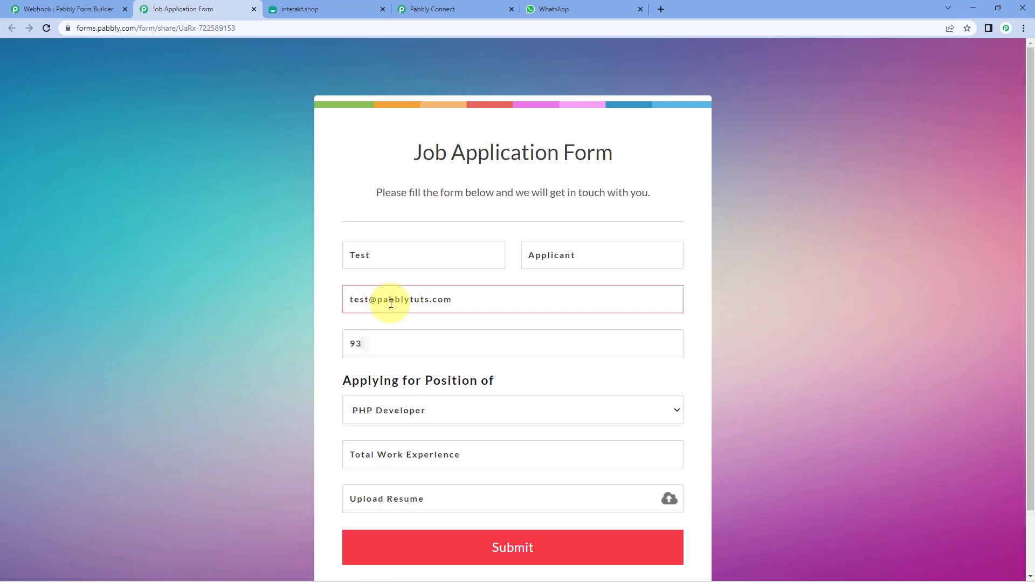
key("BackSpace")
type("11234")
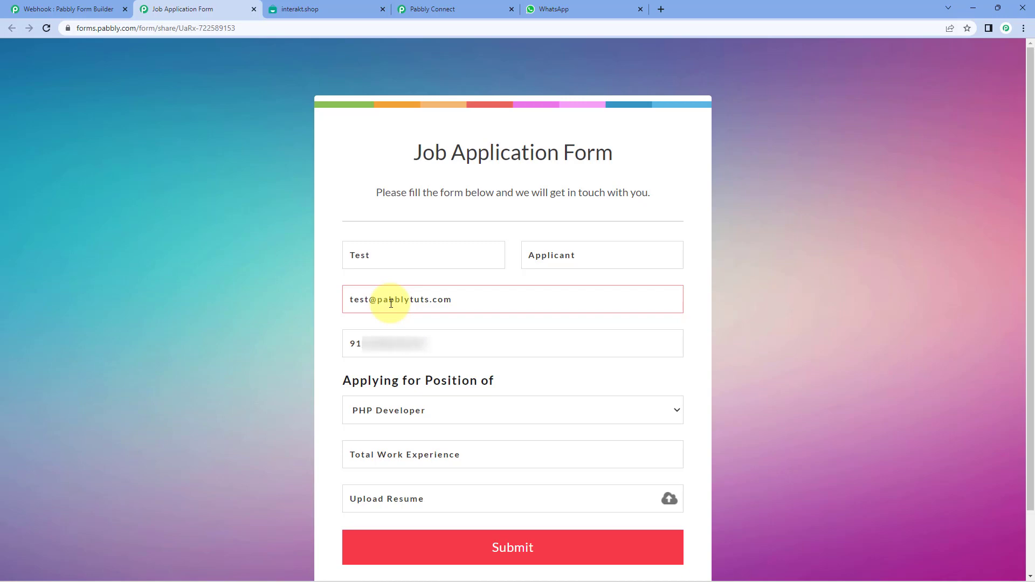
- Choose PHP Developer, enter 5 years experience, attach the Resume PDF and submit the application
left_click(400, 417)
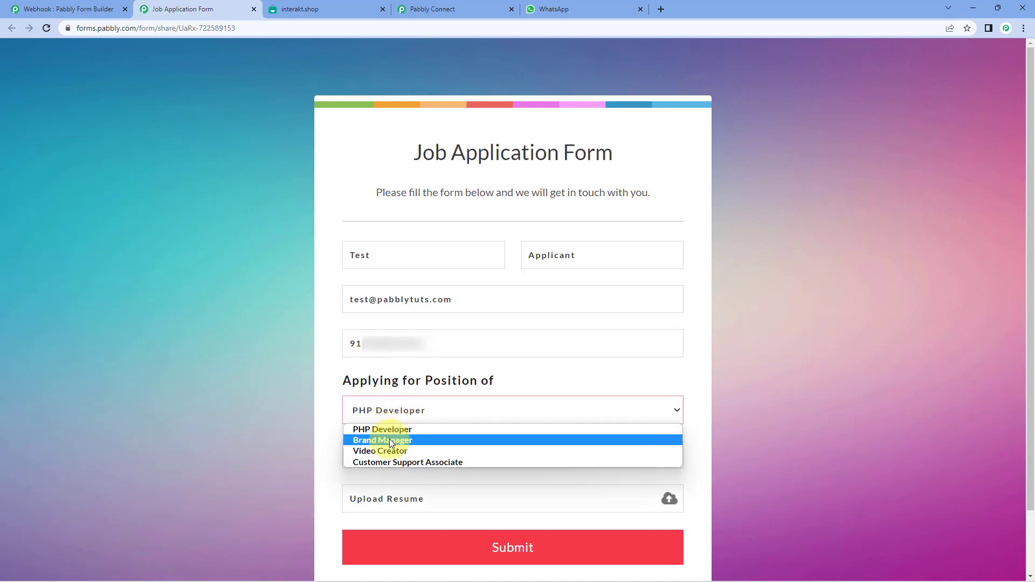
left_click(391, 431)
left_click(410, 462)
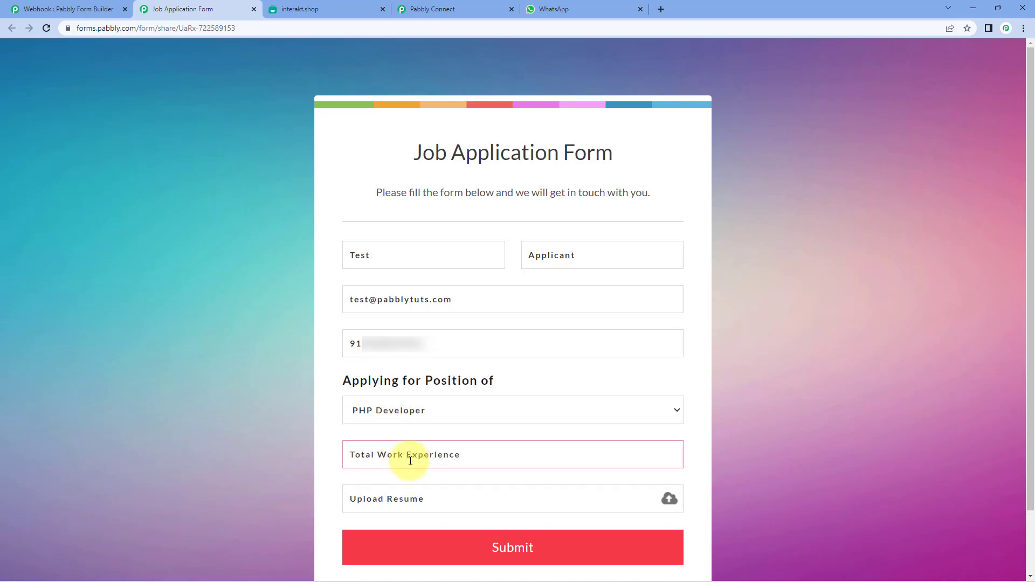
type("5 years")
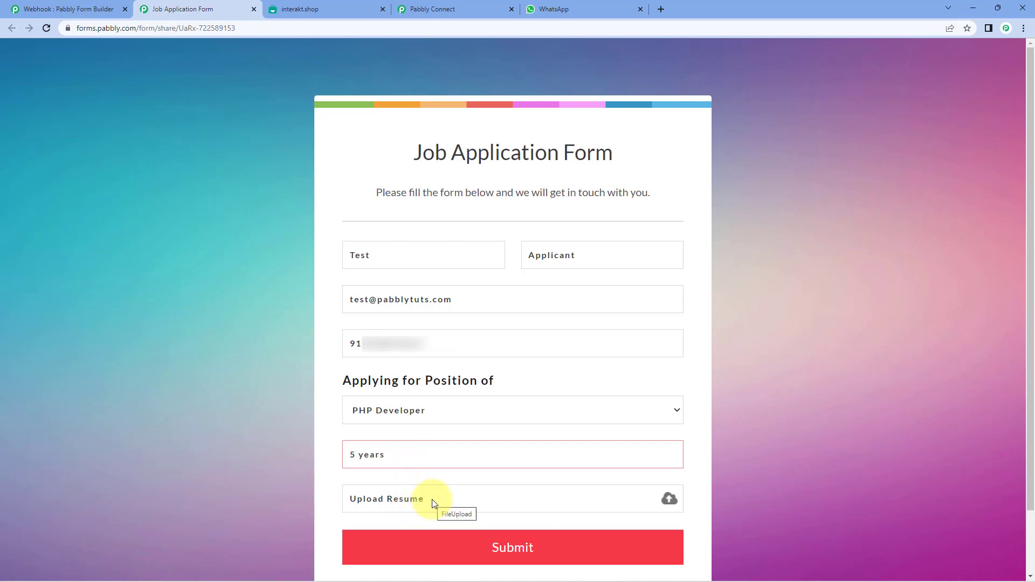
left_click(670, 497)
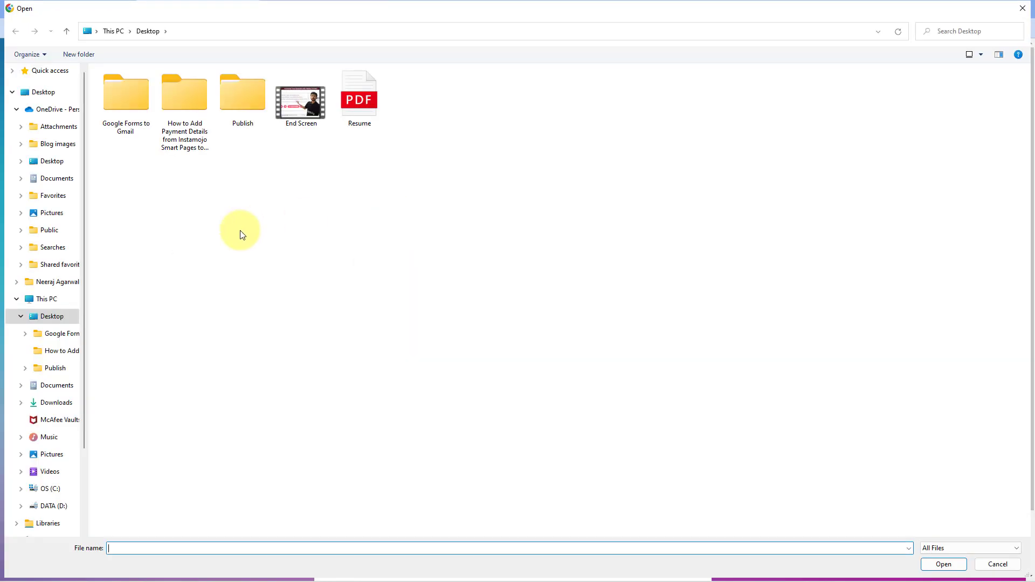
left_click(345, 105)
left_click(944, 565)
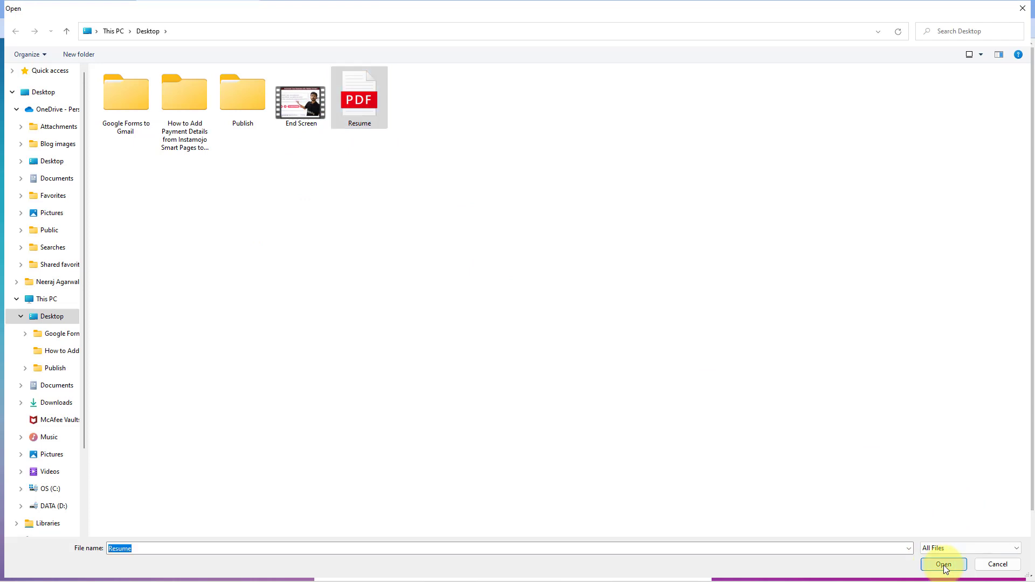
left_click(519, 568)
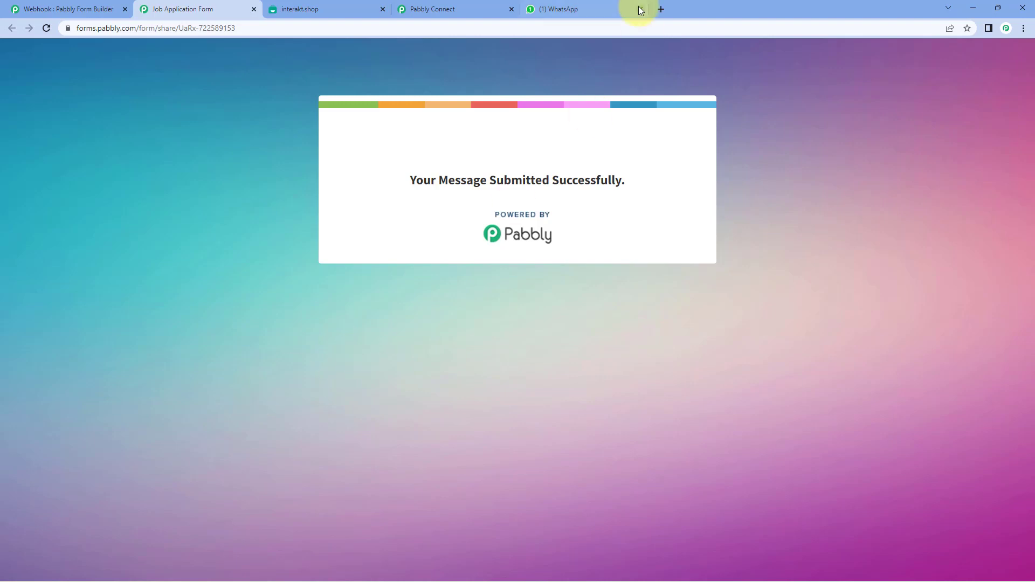
- Confirm in WhatsApp the new message greets Test about PHP Developer, then return to Pabbly Connect
left_click(588, 9)
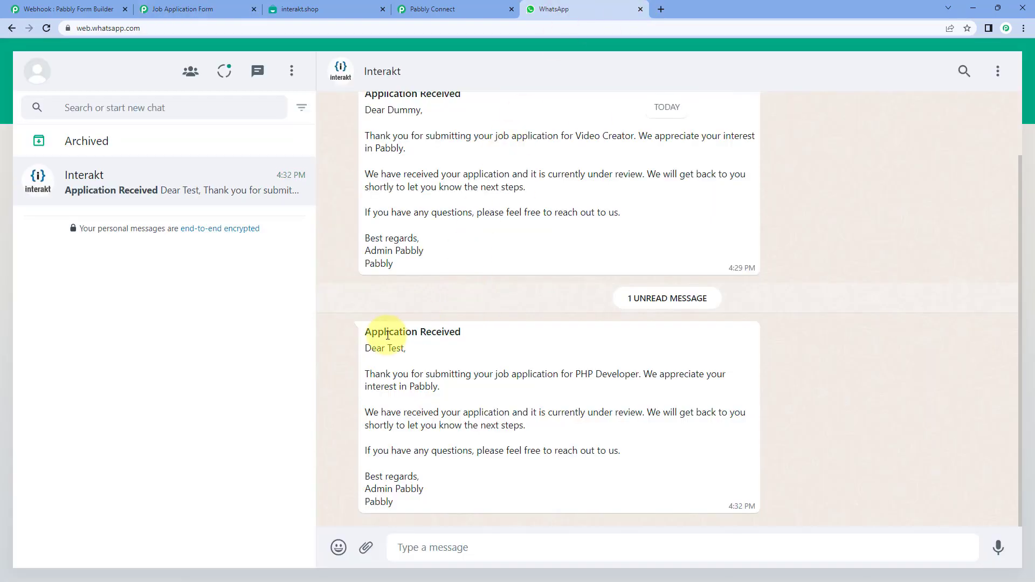
left_click_drag(387, 350, 404, 353)
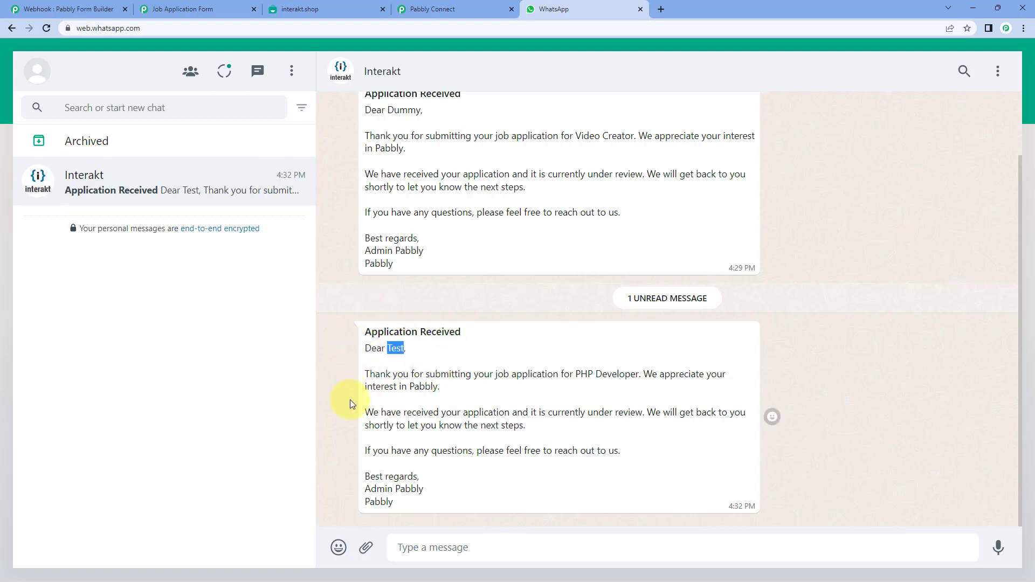
left_click_drag(576, 374, 638, 376)
left_click(596, 340)
left_click(483, 6)
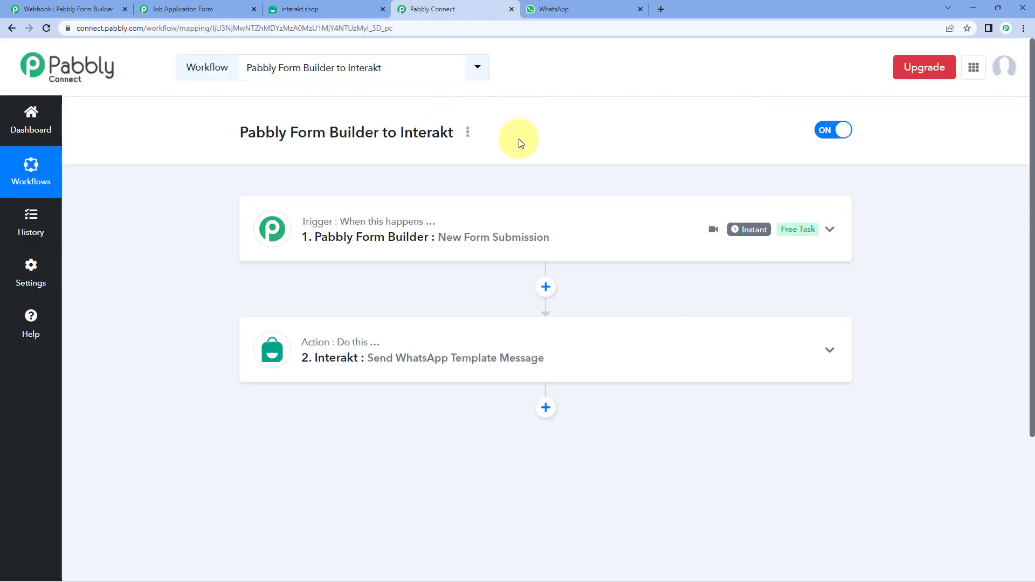